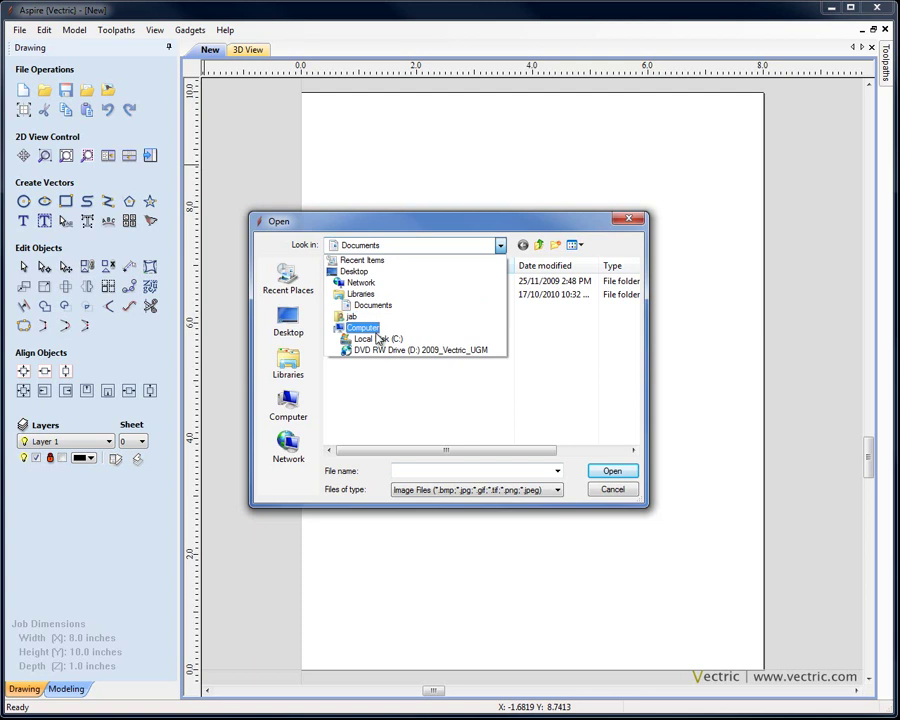
Import the image George_Washington_8x10.jpg from the D10 Modelling a Face Portrait folder in the Section D - Aspire Projects documentation.
{"action": "left_click", "coordinate": [370, 339]}
{"action": "double_click", "coordinate": [365, 283]}
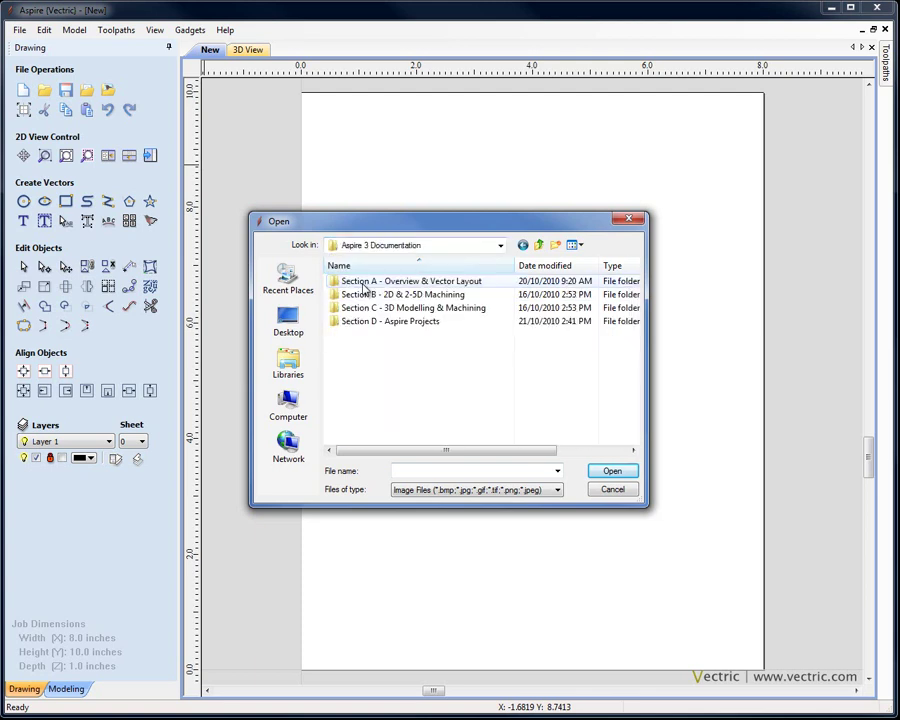
{"action": "double_click", "coordinate": [370, 321]}
{"action": "double_click", "coordinate": [369, 348]}
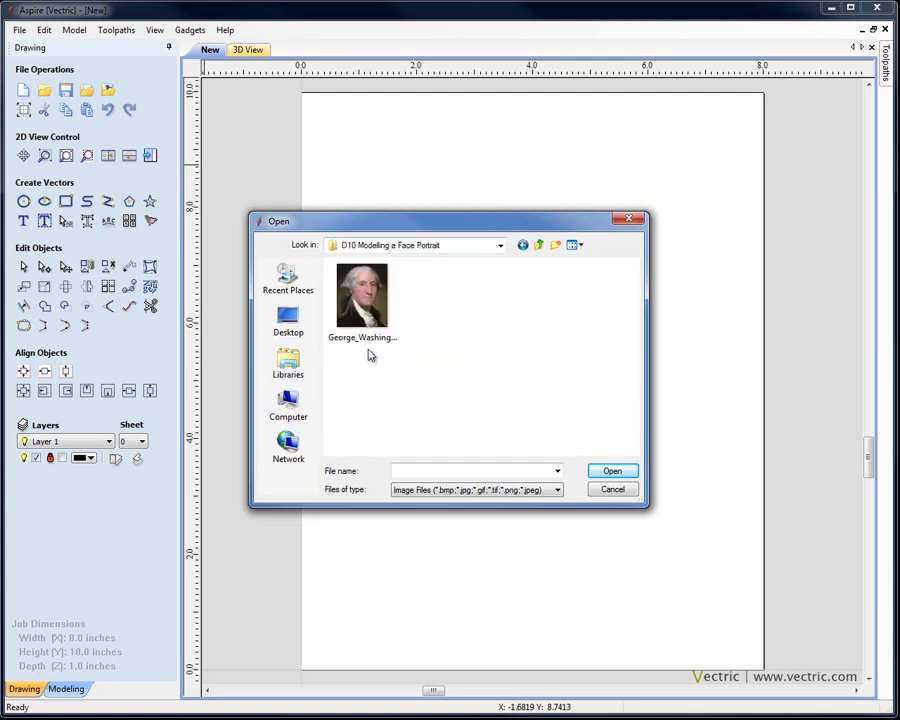
{"action": "left_click", "coordinate": [362, 300]}
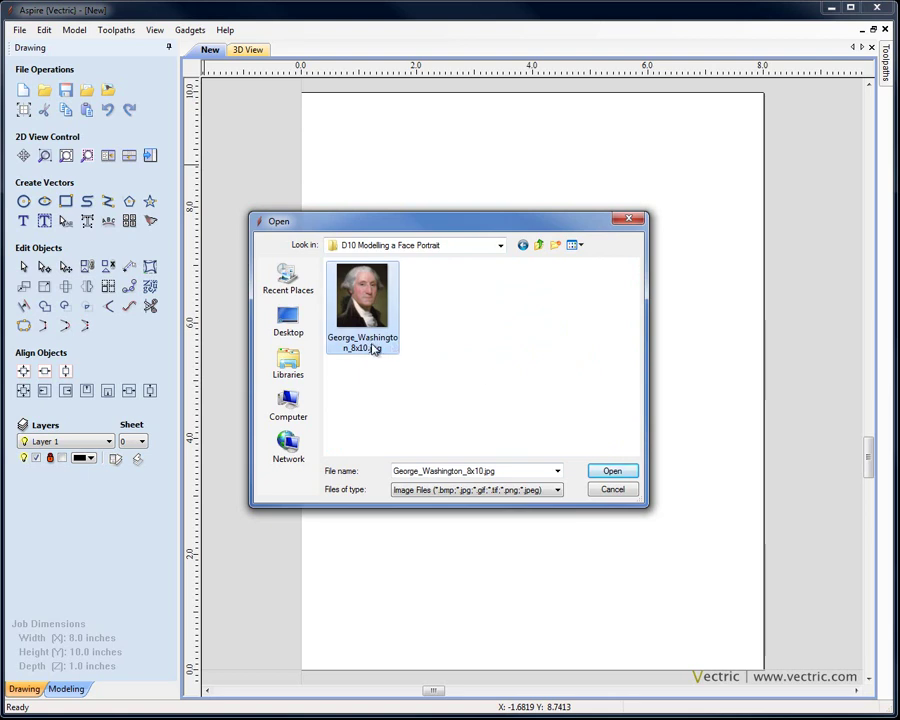
{"action": "left_click", "coordinate": [609, 470]}
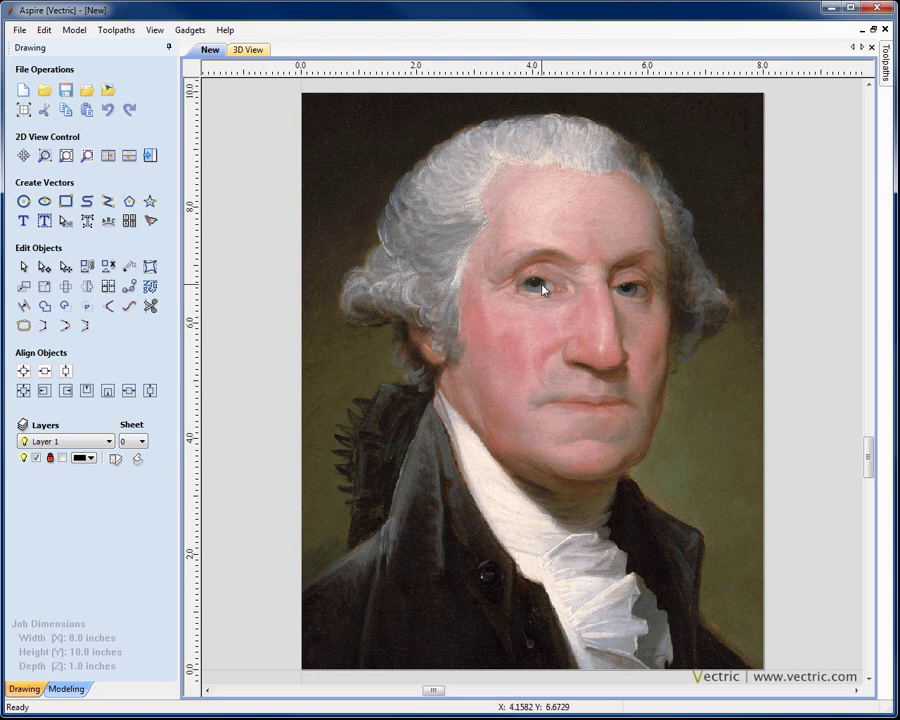
Examine the eyes, nose, mouth and collar of the imported portrait up close, finishing with the whole page in view.
{"action": "scroll", "coordinate": [598, 475], "scroll_direction": "up", "scroll_amount": 4}
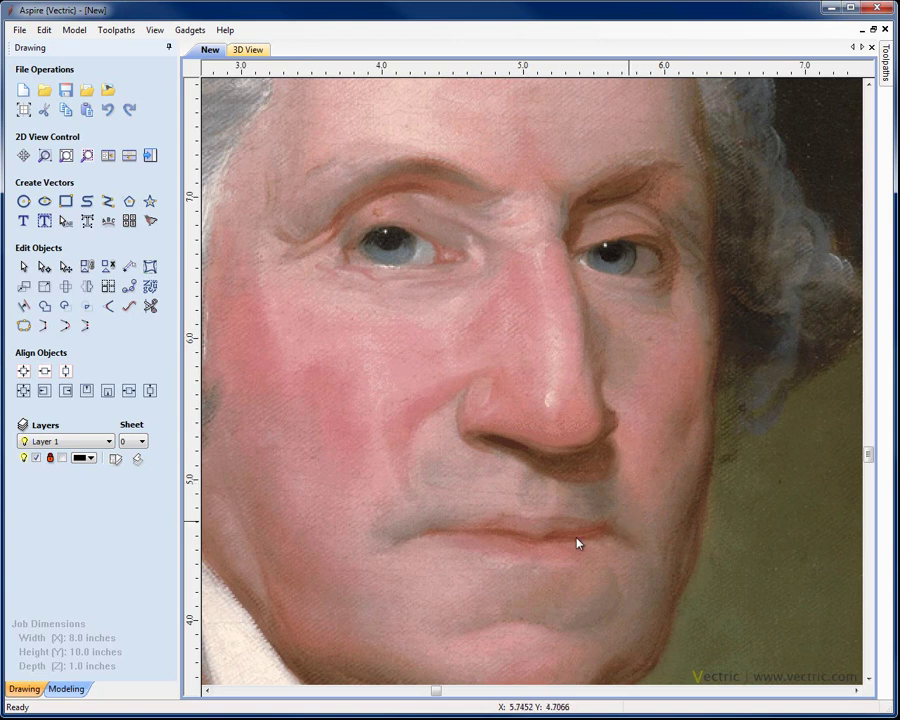
{"action": "scroll", "coordinate": [603, 297], "scroll_direction": "down", "scroll_amount": 6}
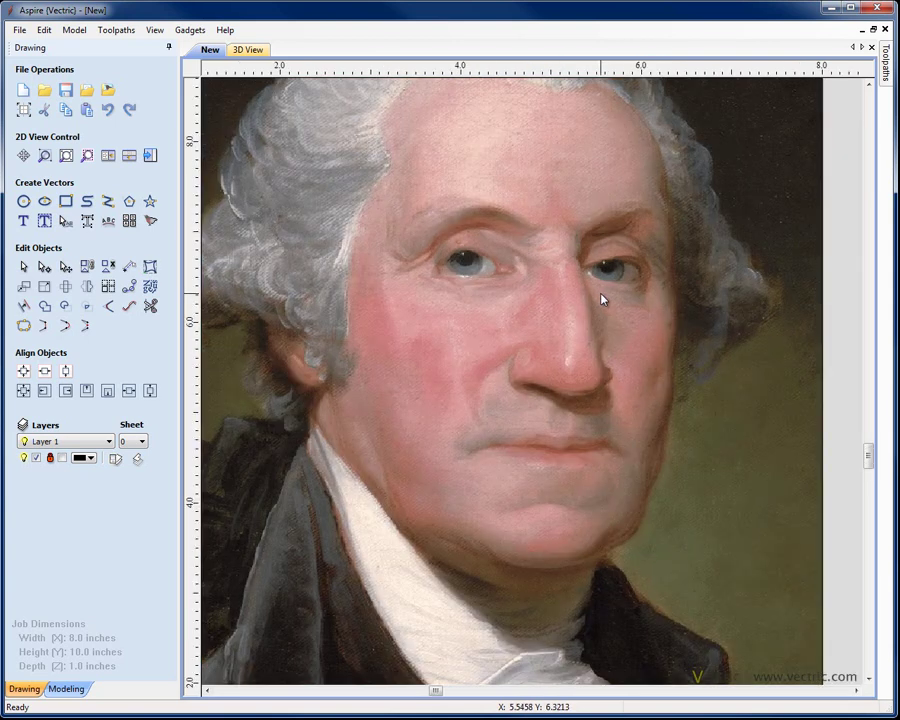
{"action": "scroll", "coordinate": [488, 368], "scroll_direction": "up", "scroll_amount": 2}
{"action": "scroll", "coordinate": [502, 397], "scroll_direction": "up", "scroll_amount": 2}
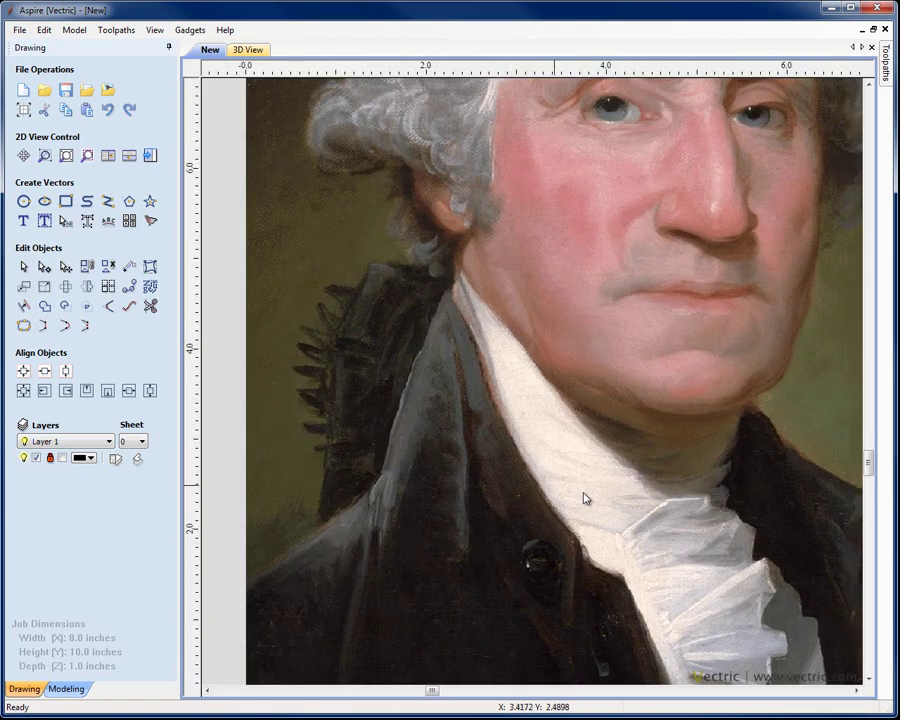
{"action": "scroll", "coordinate": [575, 470], "scroll_direction": "down", "scroll_amount": 2}
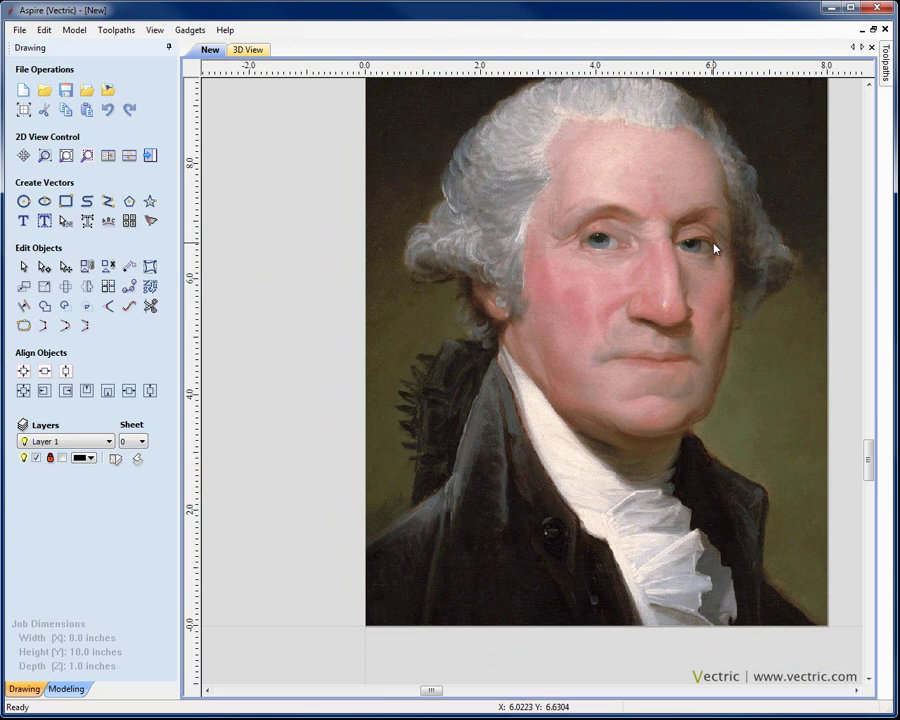
{"action": "left_click", "coordinate": [66, 155]}
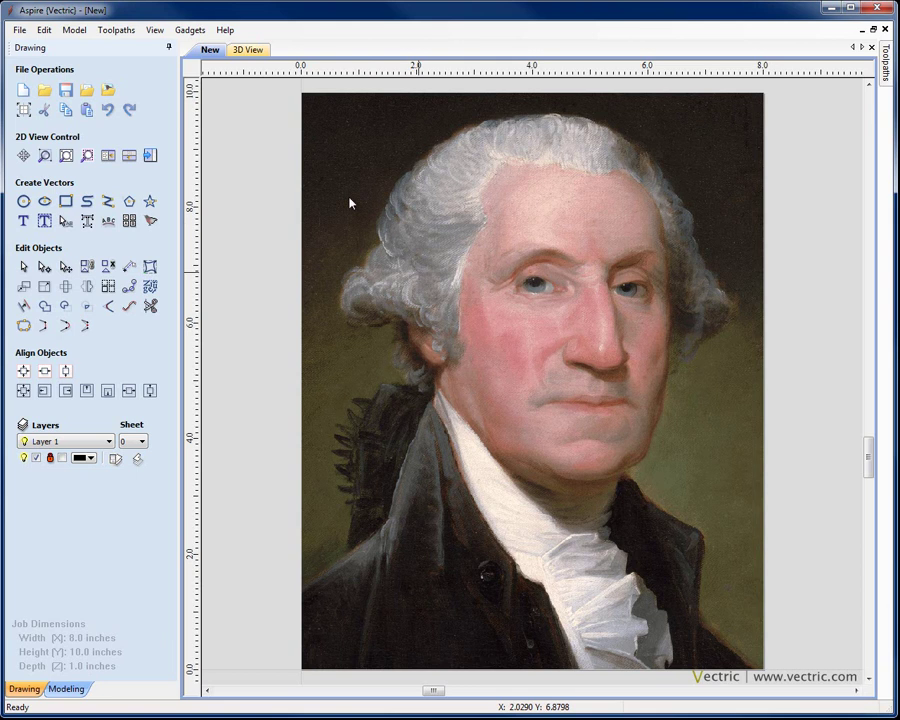
Tile the 2D and 3D views vertically and create a 3D component from the portrait bitmap.
{"action": "left_click", "coordinate": [361, 237]}
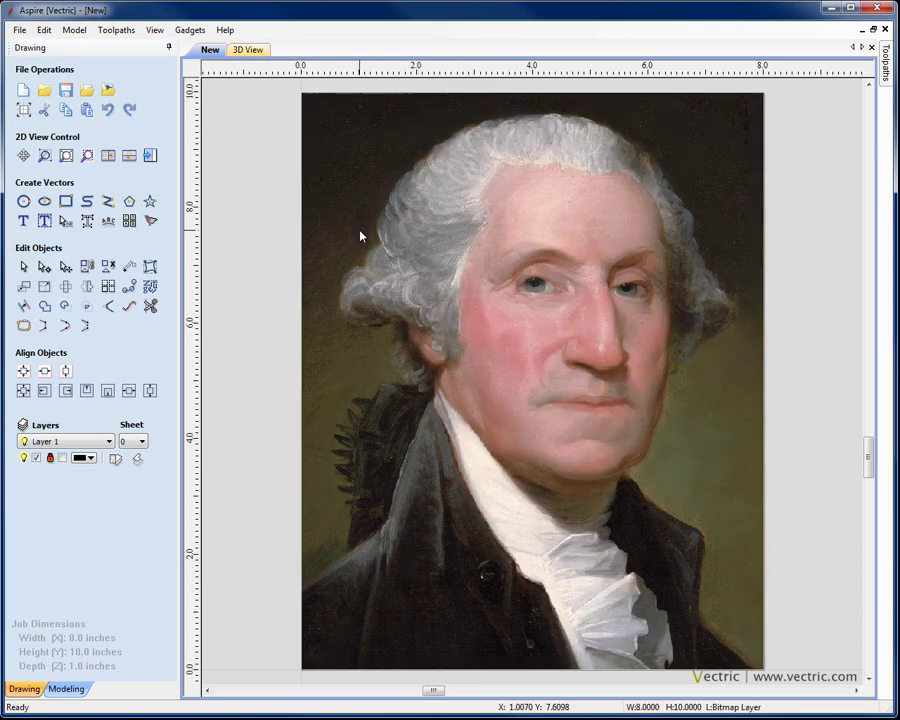
{"action": "left_click", "coordinate": [154, 31]}
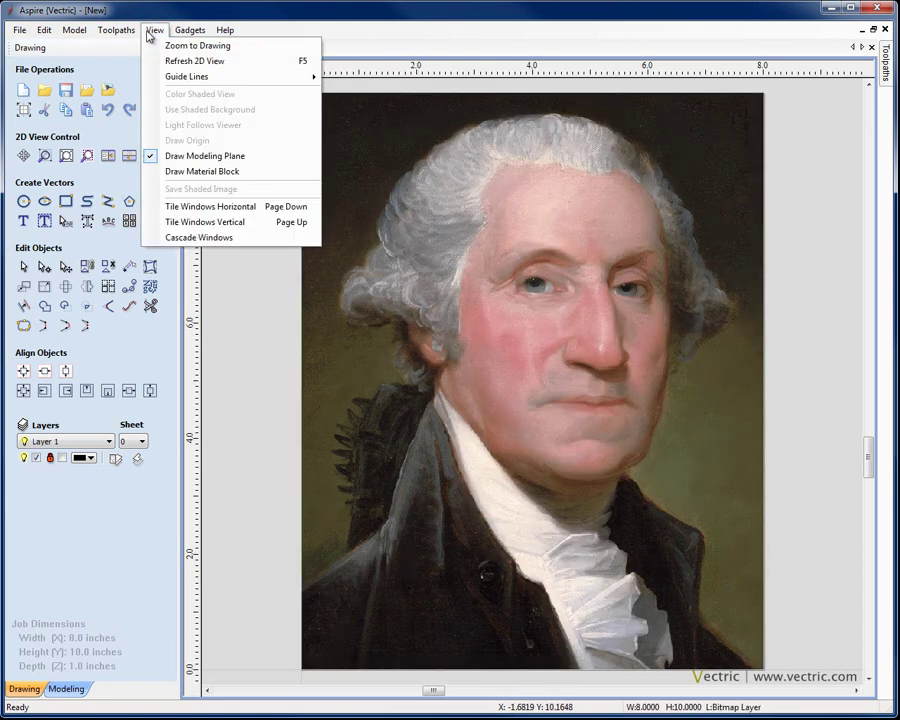
{"action": "left_click", "coordinate": [216, 223]}
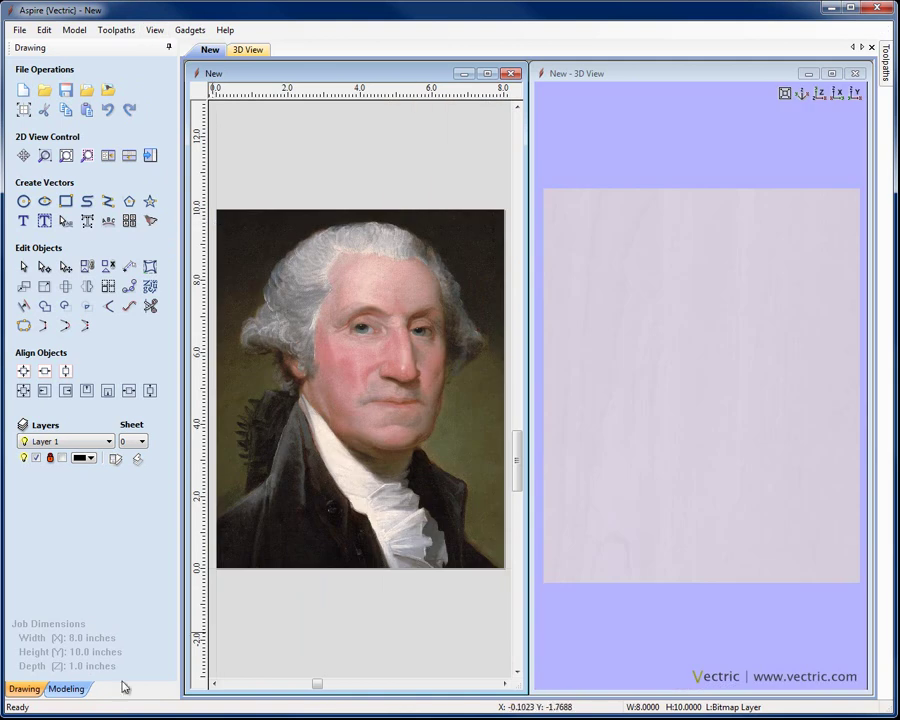
{"action": "left_click", "coordinate": [70, 690]}
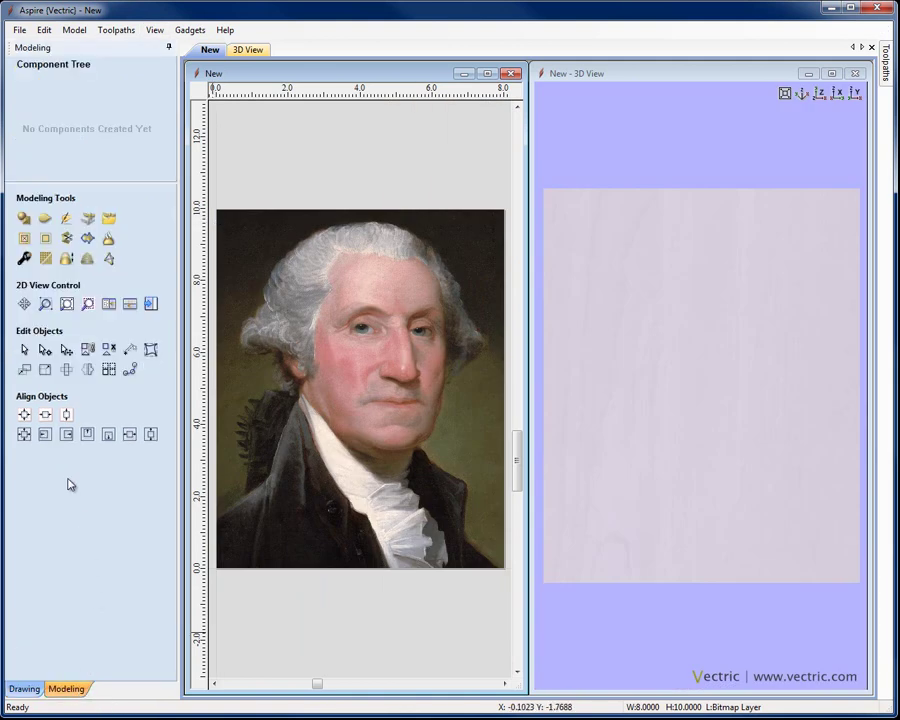
{"action": "left_click", "coordinate": [87, 222]}
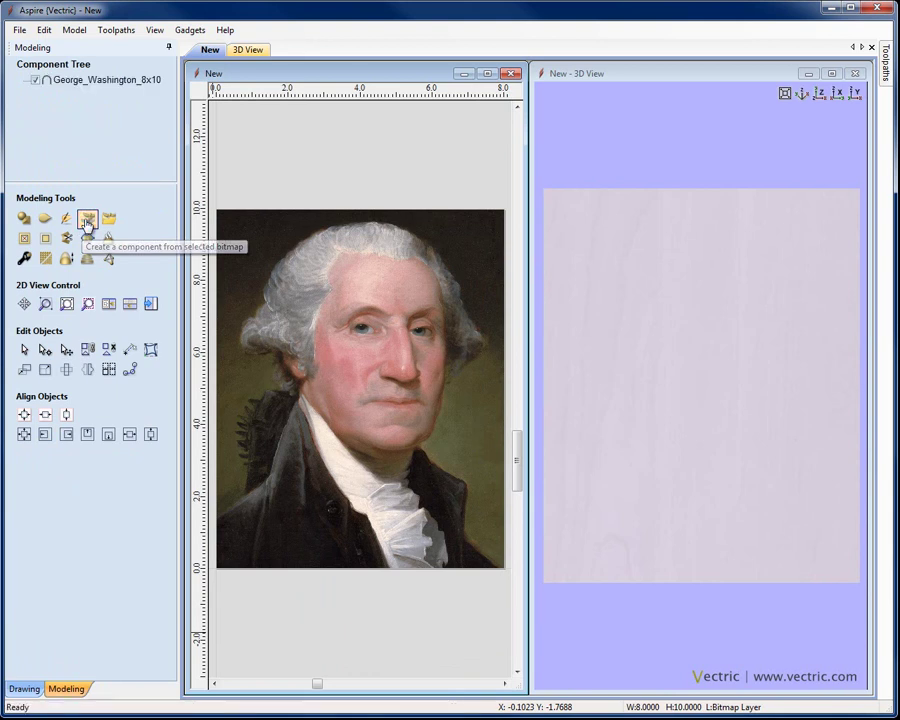
Rename the George_Washington_8x10 component as Texture.
{"action": "left_click", "coordinate": [100, 80]}
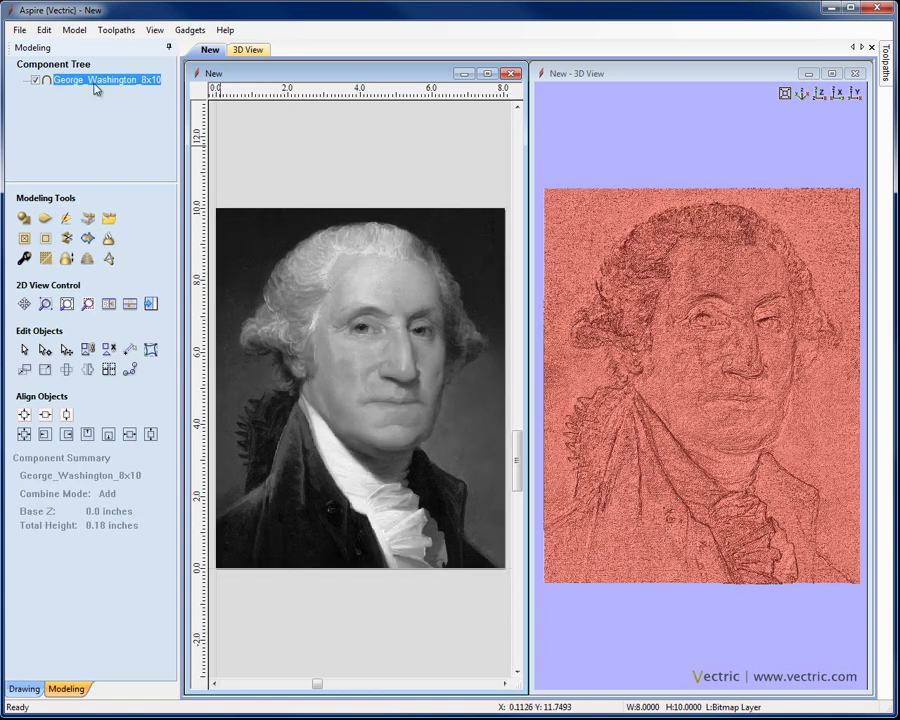
{"action": "right_click", "coordinate": [93, 85]}
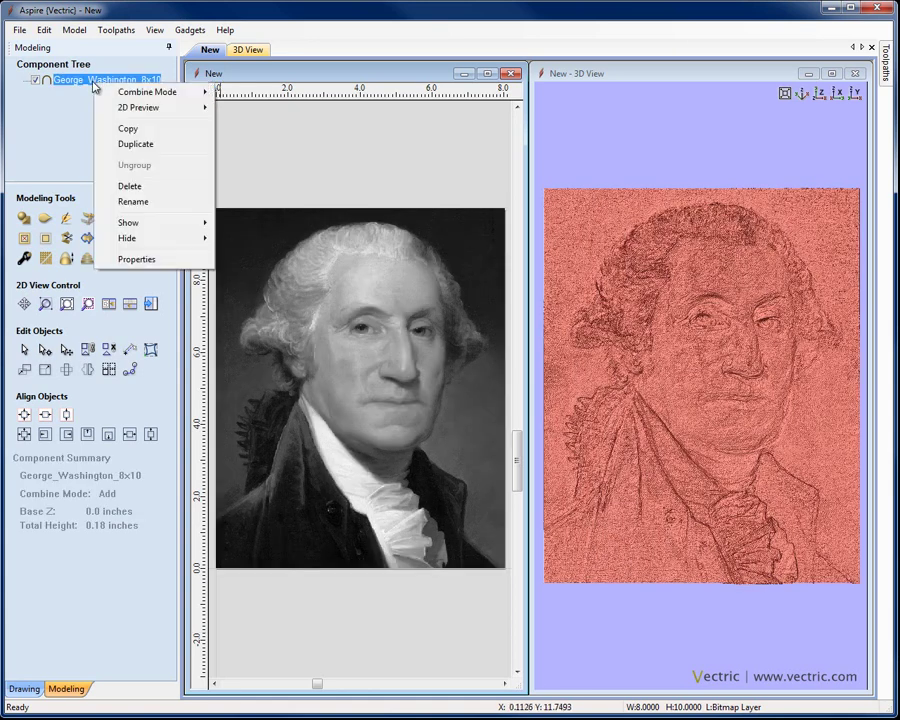
{"action": "left_click", "coordinate": [150, 203]}
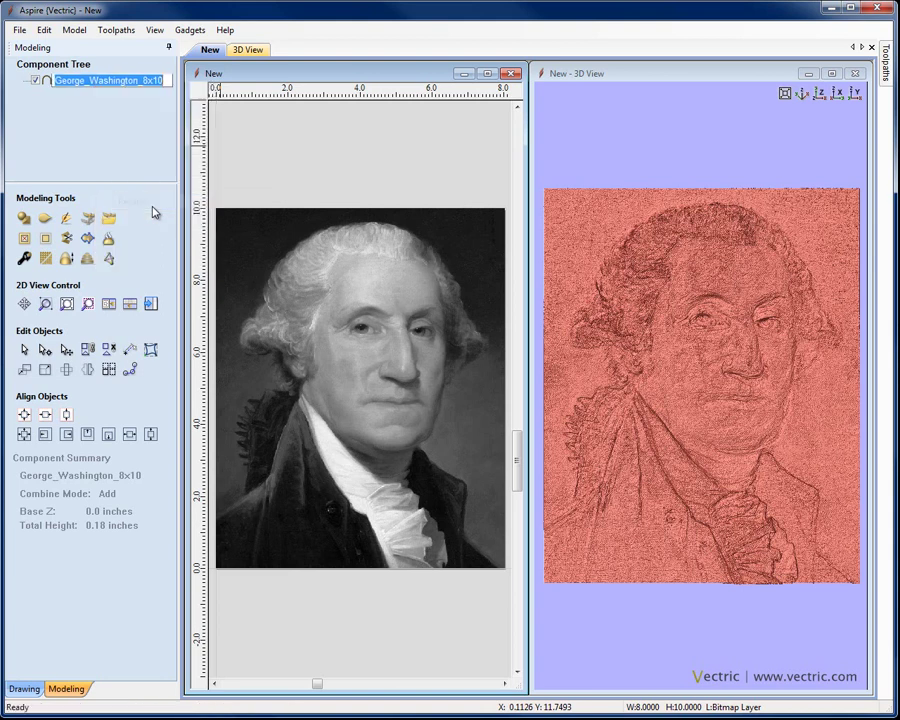
{"action": "type", "text": "Texture"}
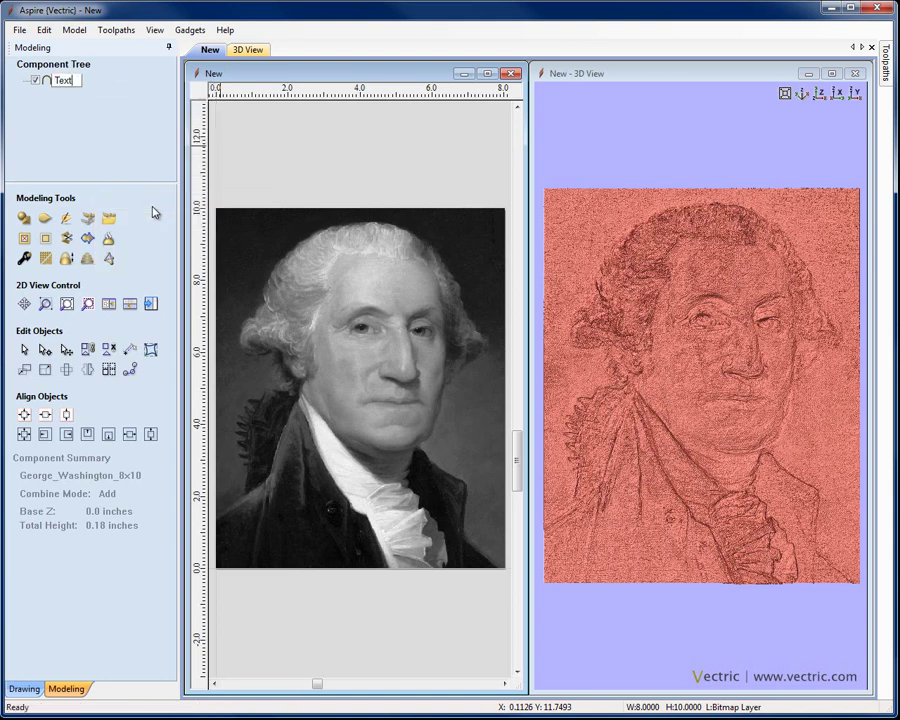
{"action": "left_click", "coordinate": [147, 127]}
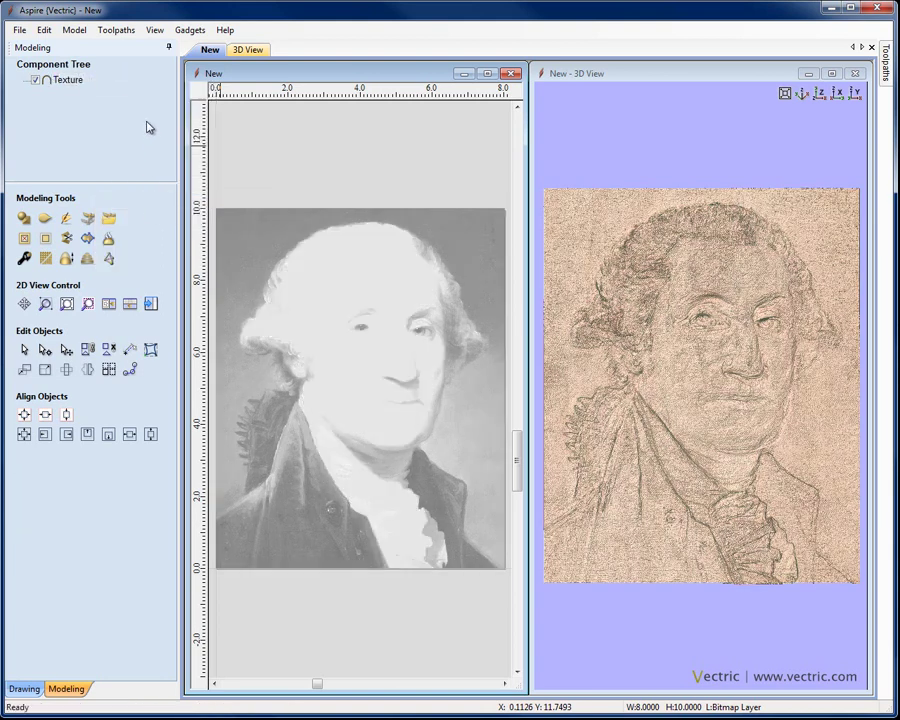
Maximize the 3D view and smooth the Texture component with the smoothing amount slightly above midway, preserving transparency.
{"action": "left_click", "coordinate": [831, 73]}
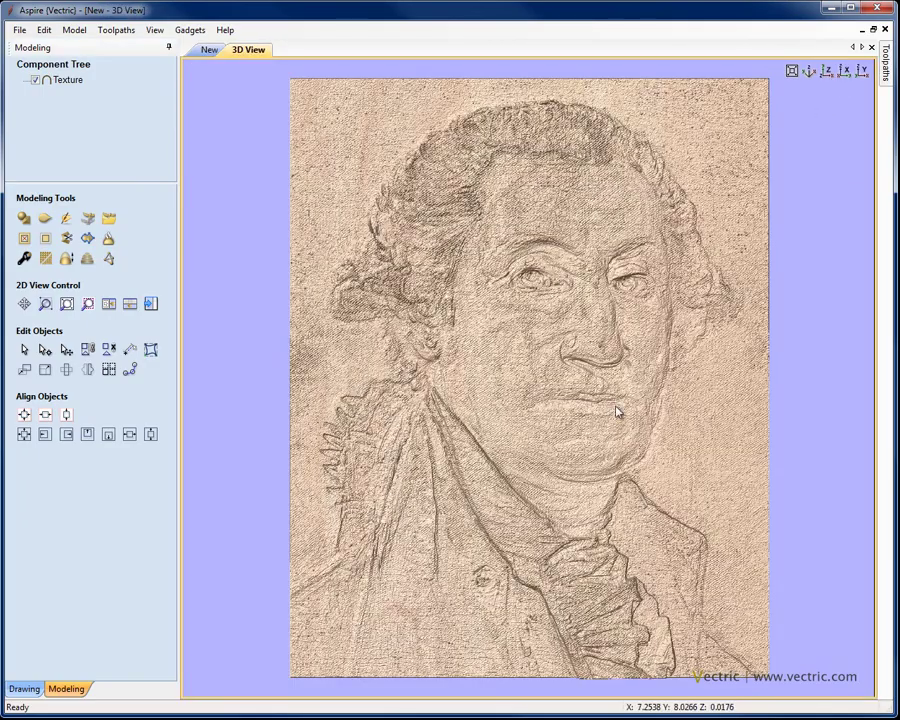
{"action": "left_click_drag", "start_coordinate": [623, 532], "coordinate": [745, 418]}
{"action": "left_click_drag", "start_coordinate": [478, 529], "coordinate": [540, 430]}
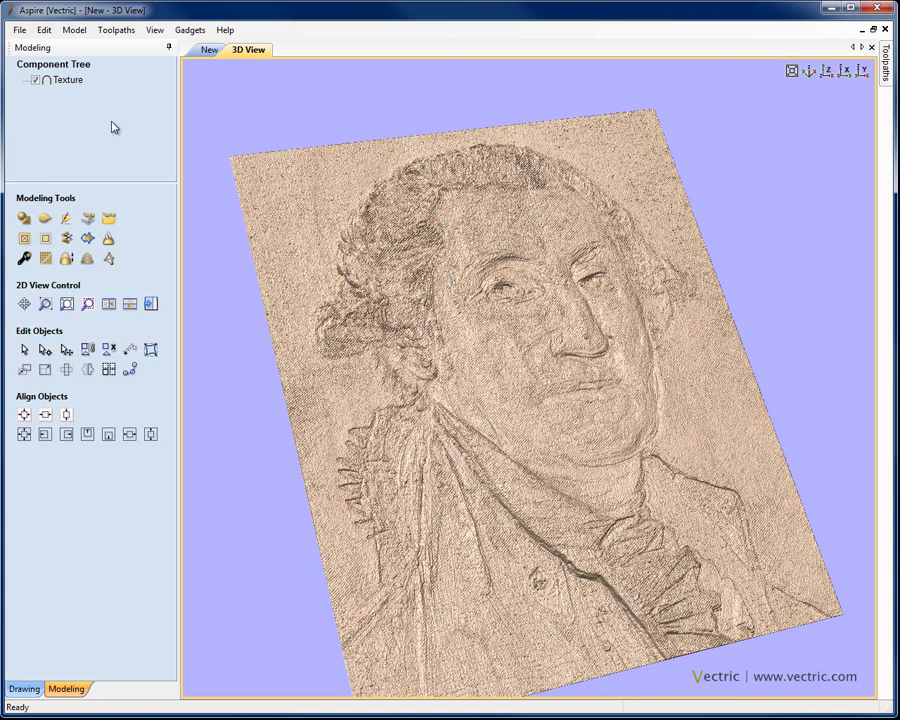
{"action": "left_click", "coordinate": [58, 86]}
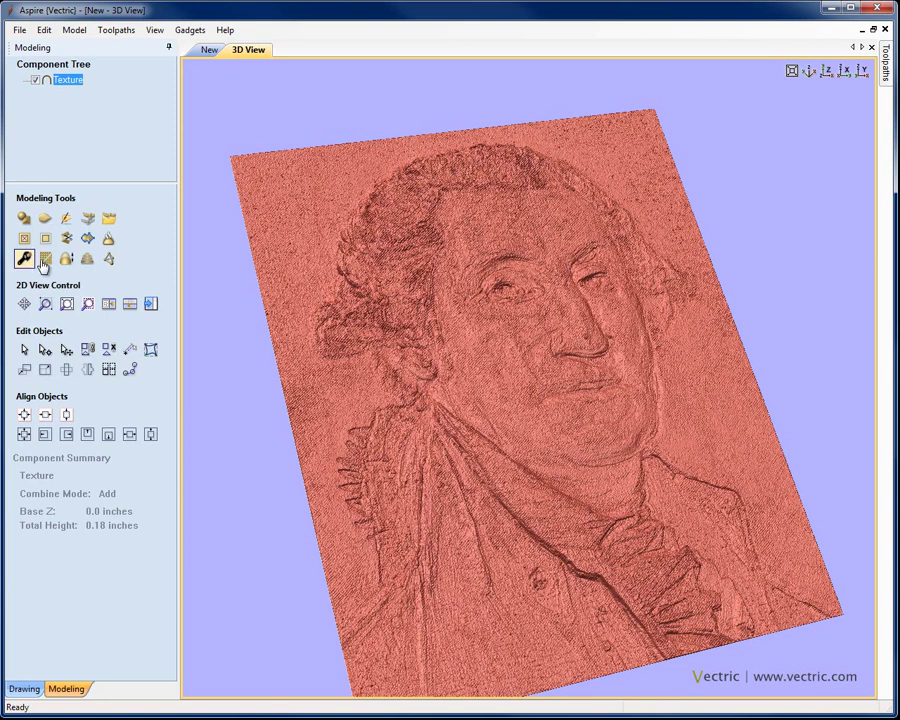
{"action": "left_click", "coordinate": [44, 261]}
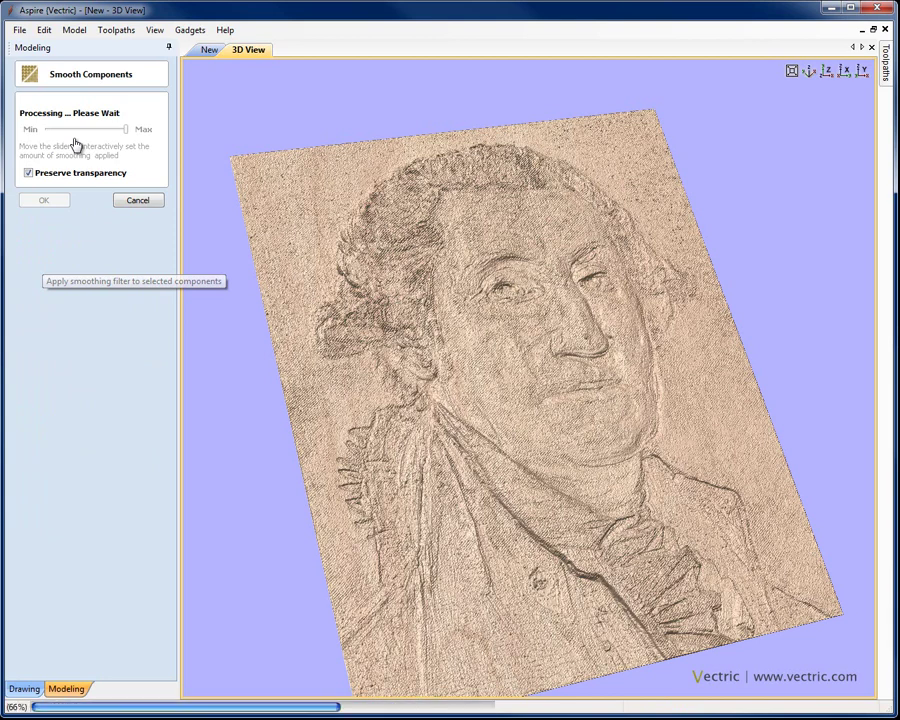
{"action": "left_click", "coordinate": [93, 131]}
{"action": "left_click_drag", "start_coordinate": [556, 395], "coordinate": [612, 446]}
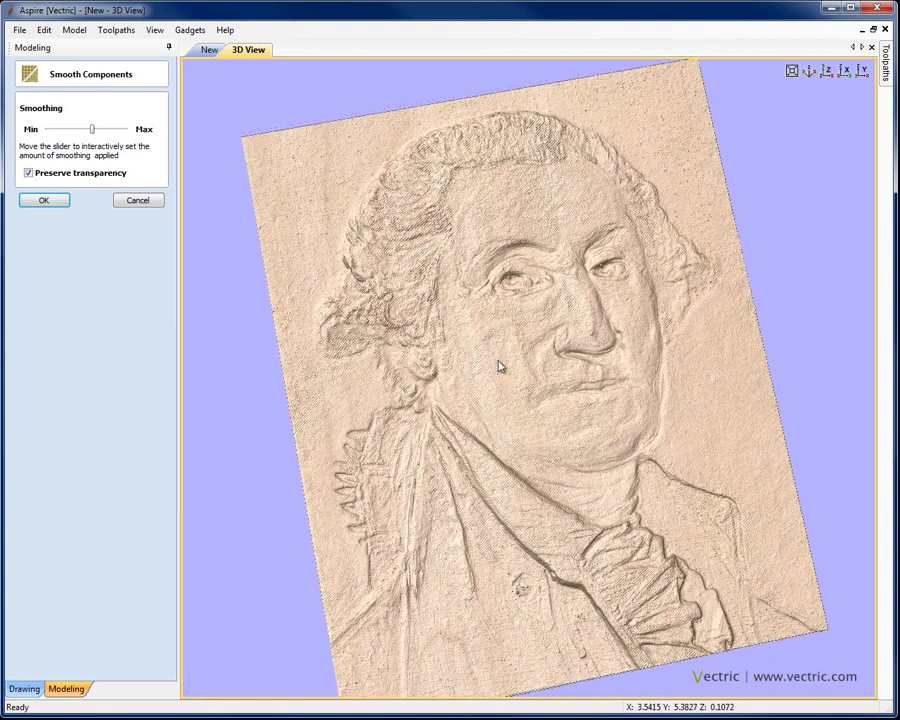
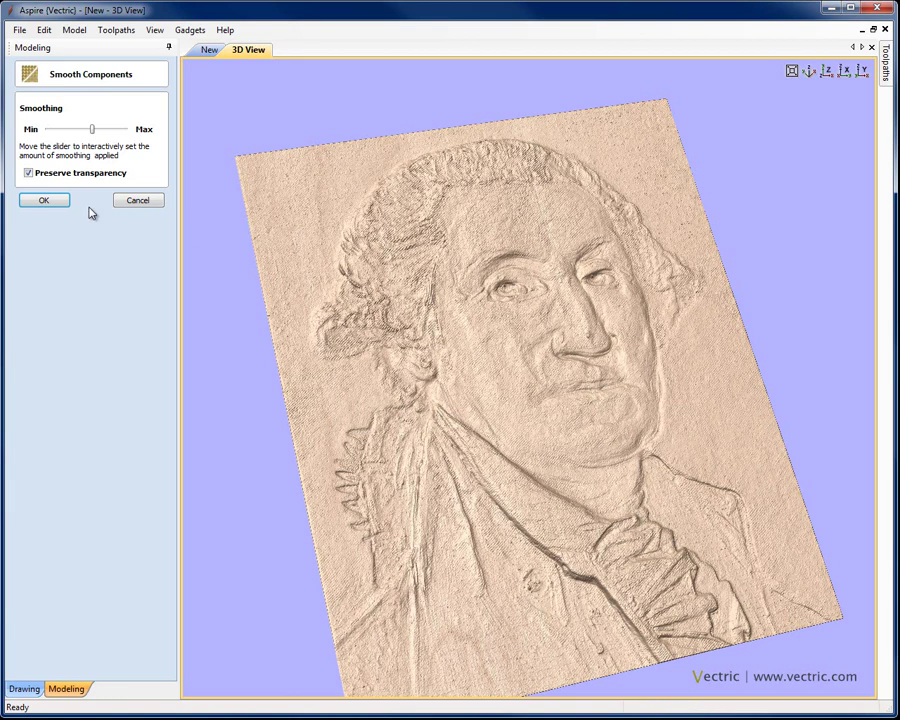
{"action": "left_click", "coordinate": [45, 201]}
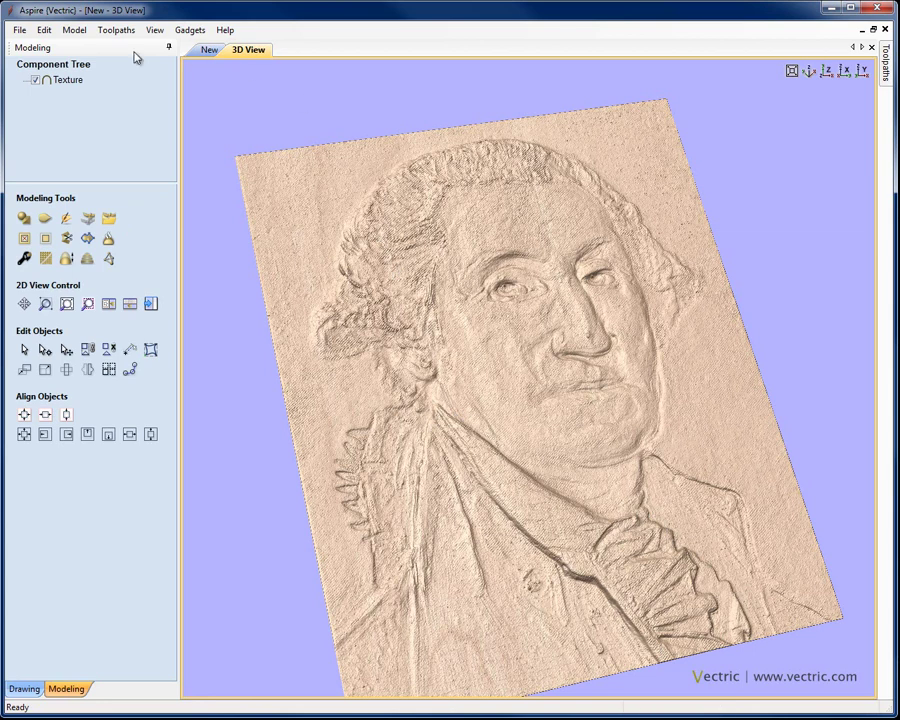
Hide the Texture component and set the fading of the non-selected portrait bitmap to 15% in the 2D view.
{"action": "left_click", "coordinate": [36, 80]}
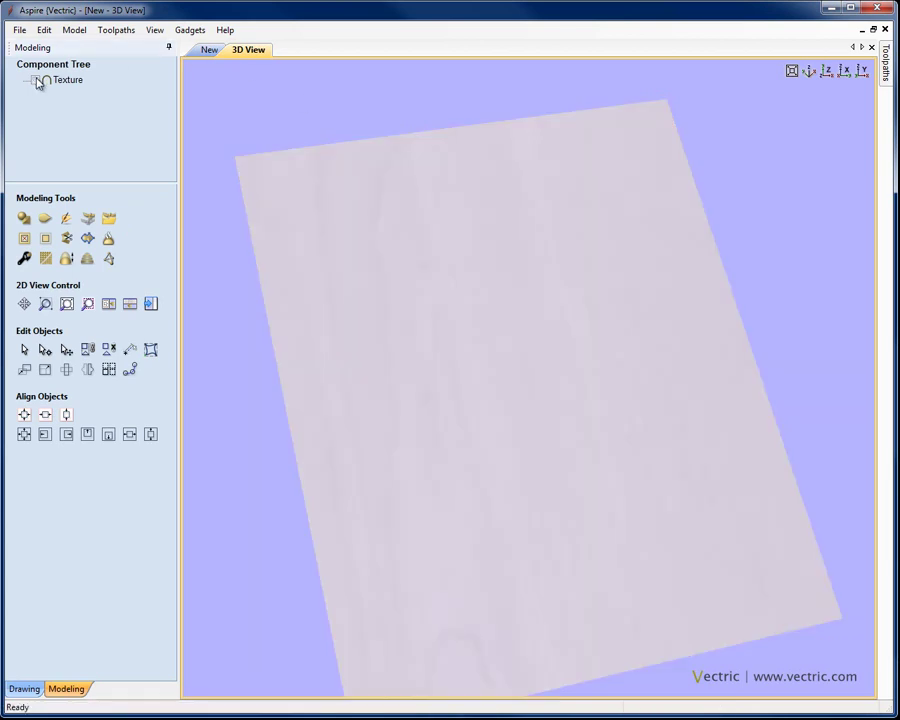
{"action": "left_click", "coordinate": [209, 51]}
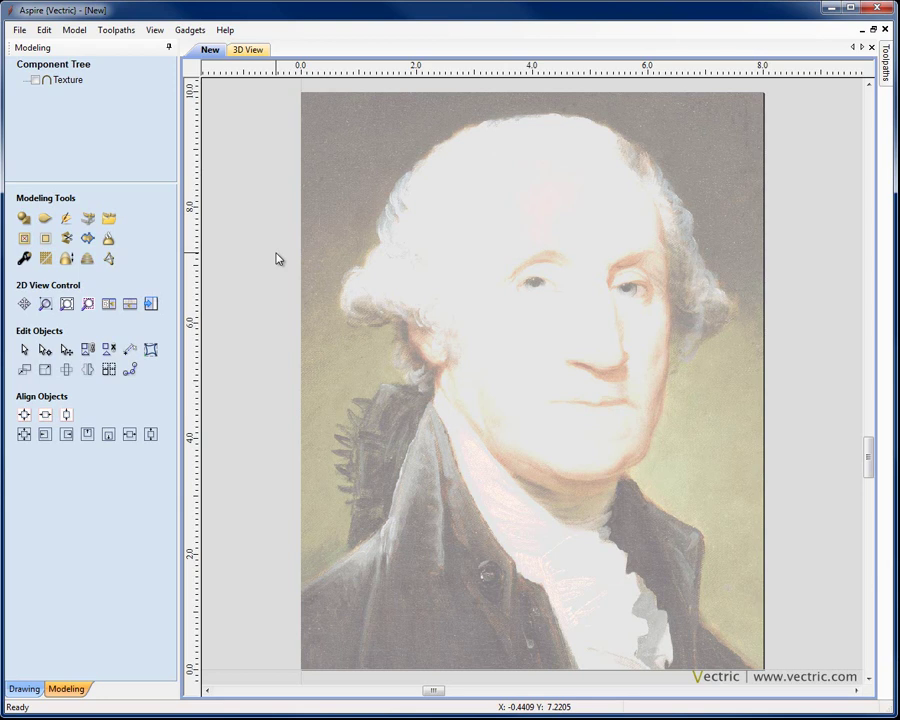
{"action": "left_click", "coordinate": [427, 363]}
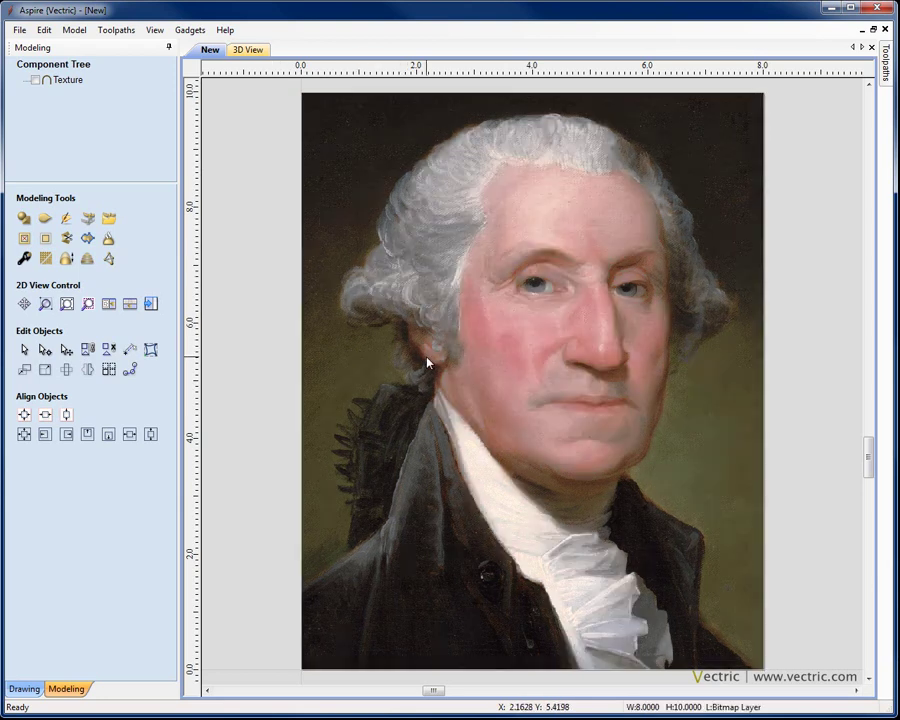
{"action": "right_click", "coordinate": [427, 363]}
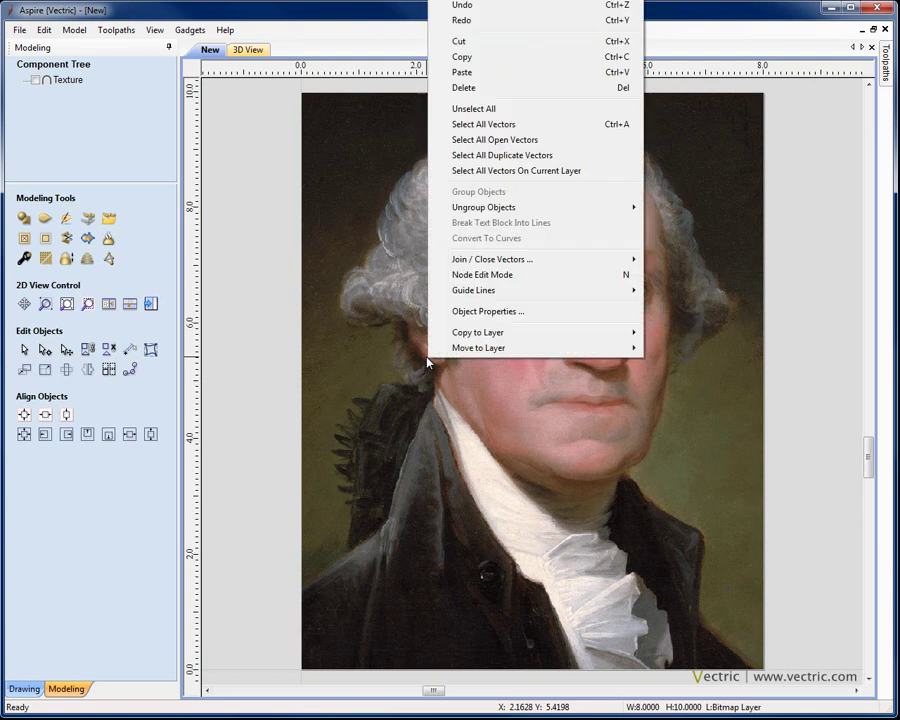
{"action": "left_click", "coordinate": [467, 312]}
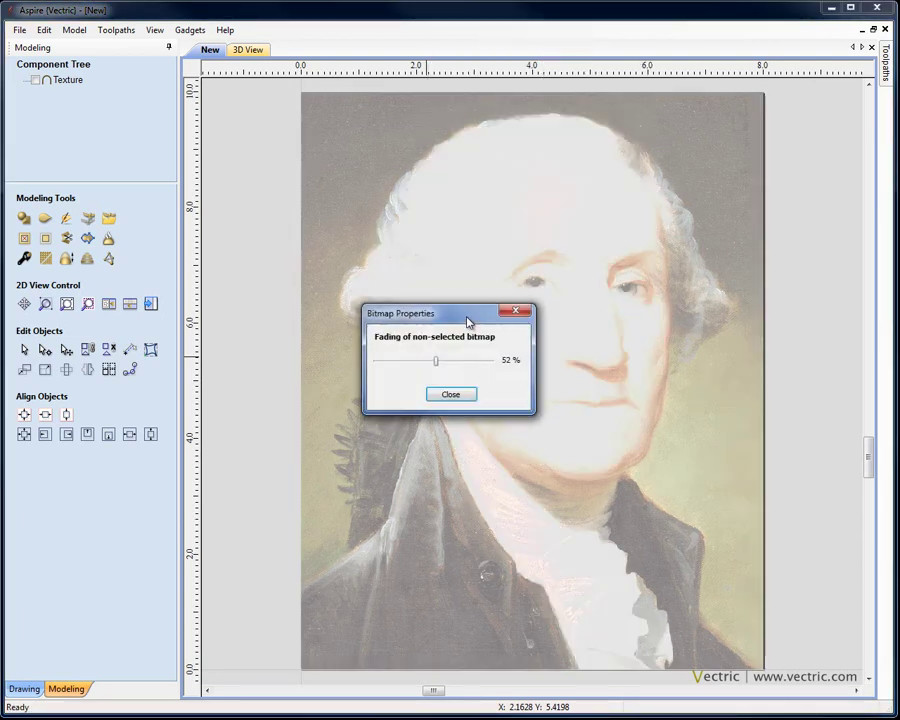
{"action": "left_click_drag", "start_coordinate": [437, 368], "coordinate": [396, 366]}
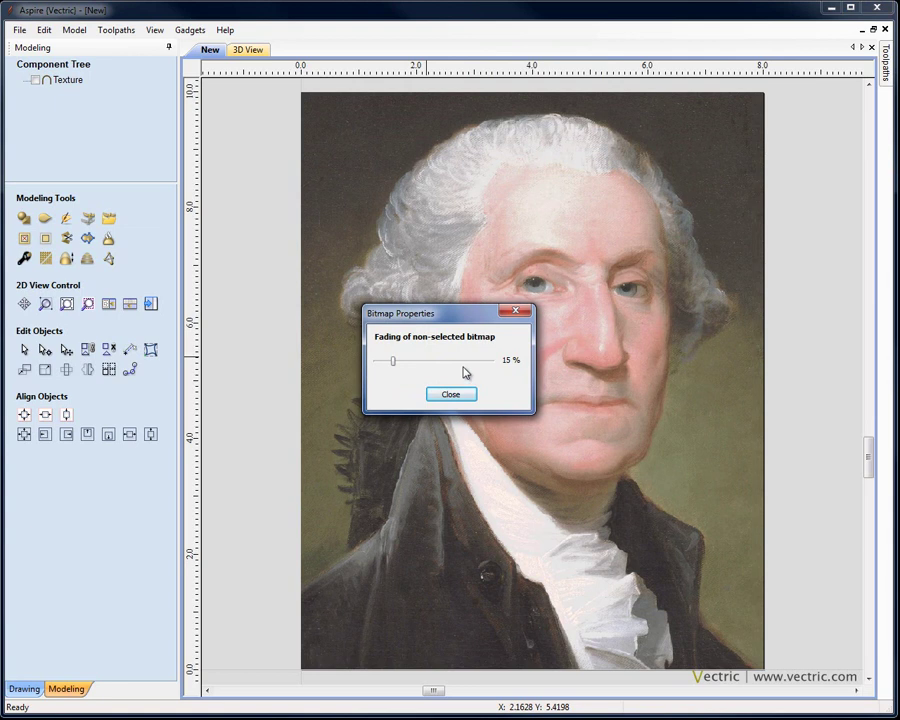
{"action": "left_click", "coordinate": [452, 396]}
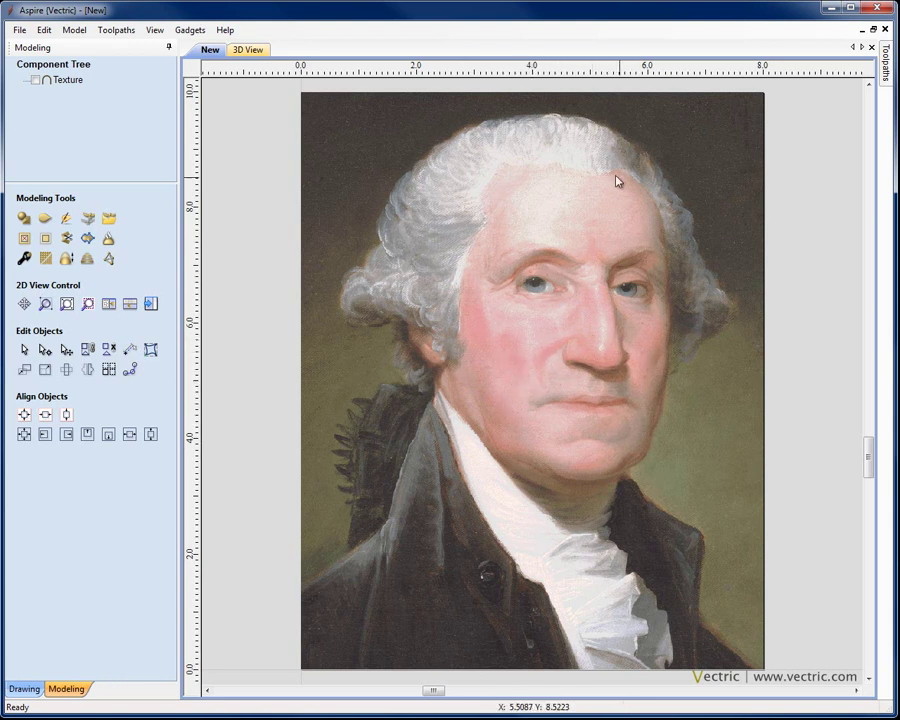
Create a visible, active layer named Basic Face Shapes for the drawing vectors.
{"action": "left_click", "coordinate": [35, 690]}
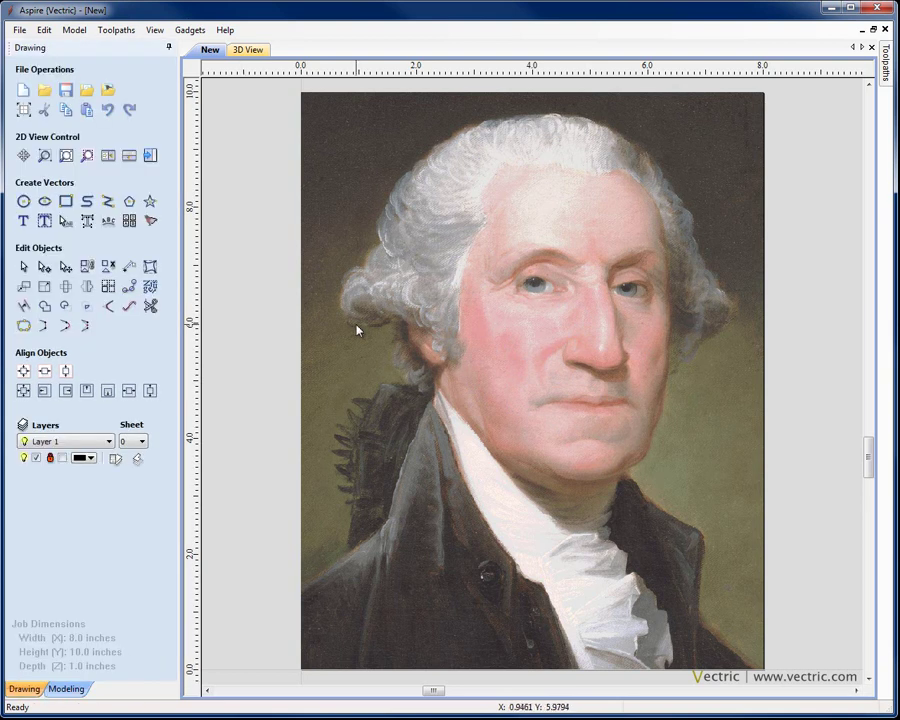
{"action": "left_click", "coordinate": [115, 459]}
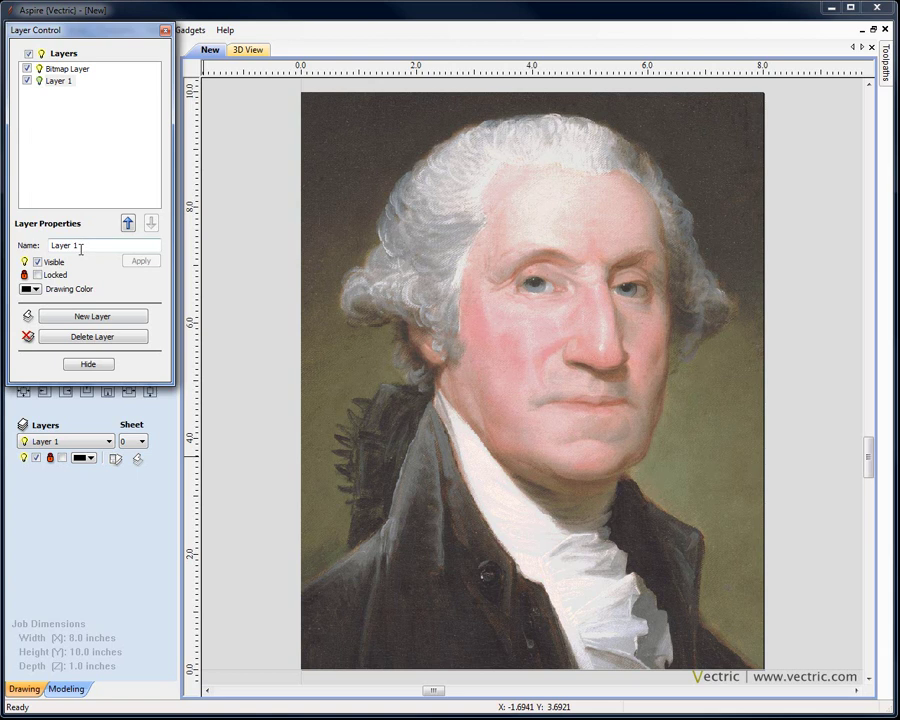
{"action": "left_click", "coordinate": [60, 317]}
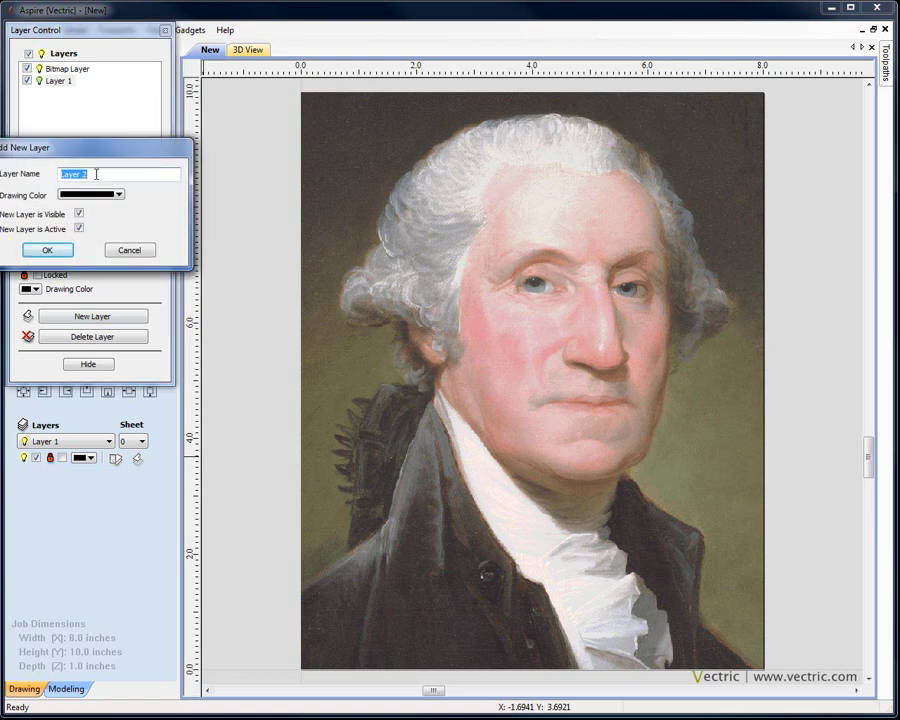
{"action": "type", "text": "Basic Face Shapes"}
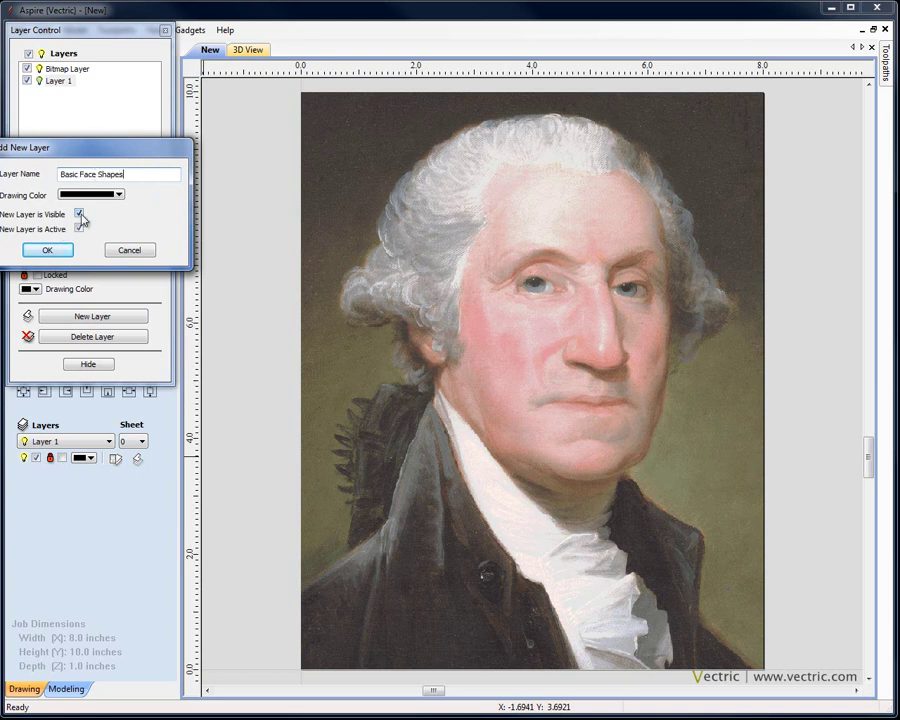
{"action": "left_click", "coordinate": [48, 250]}
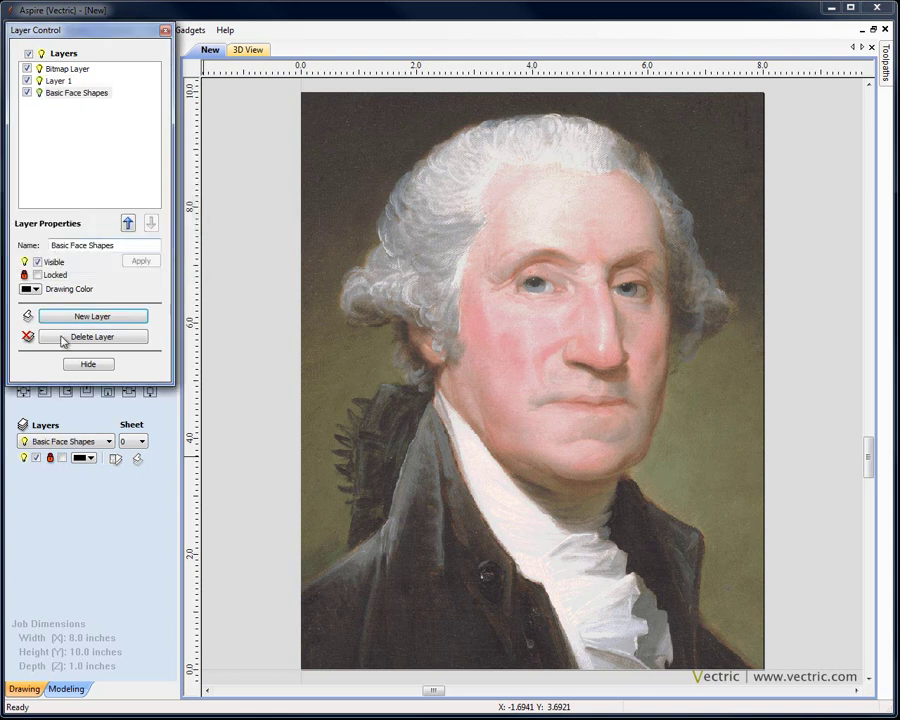
{"action": "left_click", "coordinate": [84, 365]}
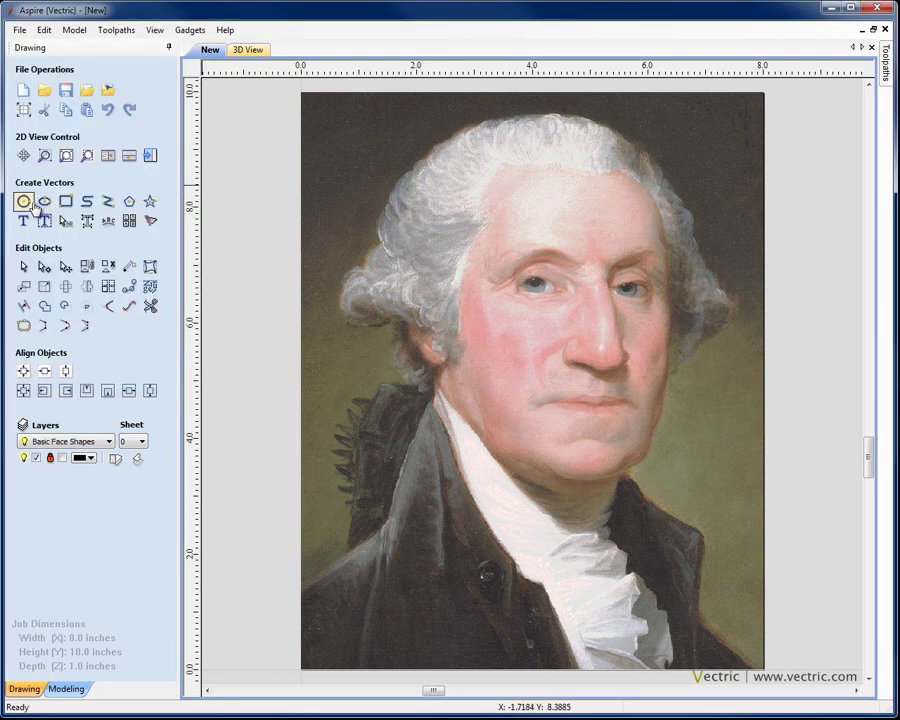
Draw an ellipse centred on the face, about 4.06 inches wide and 5.57 inches high.
{"action": "left_click", "coordinate": [42, 202]}
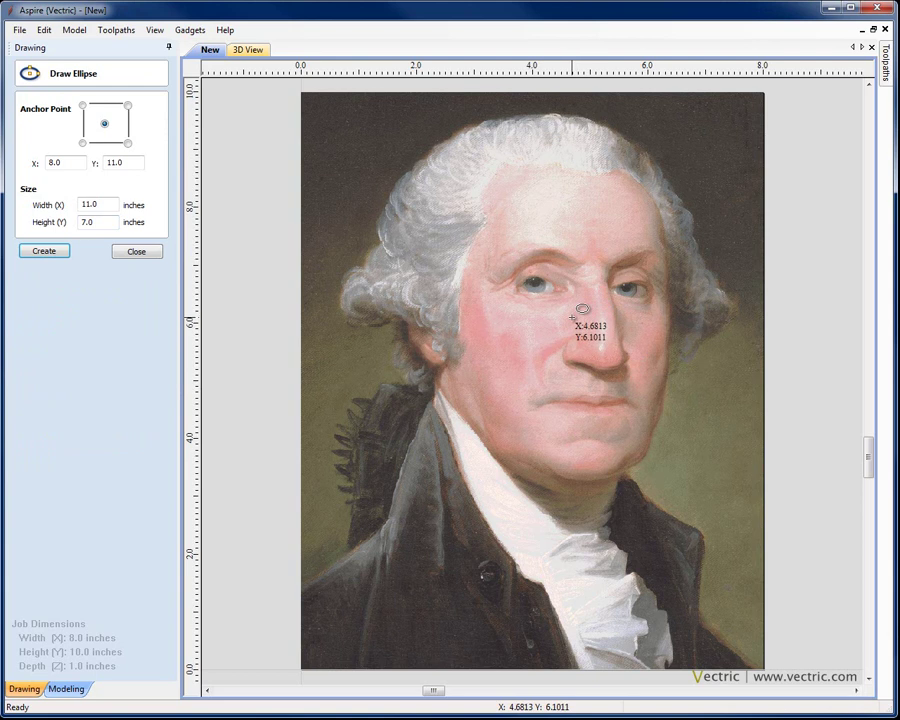
{"action": "left_click_drag", "start_coordinate": [571, 316], "coordinate": [600, 348]}
{"action": "mouse_move", "coordinate": [654, 443]}
{"action": "left_mouse_down"}
{"action": "mouse_move", "coordinate": [676, 485]}
{"action": "mouse_move", "coordinate": [693, 472]}
{"action": "left_mouse_up"}
{"action": "key", "text": "Escape"}
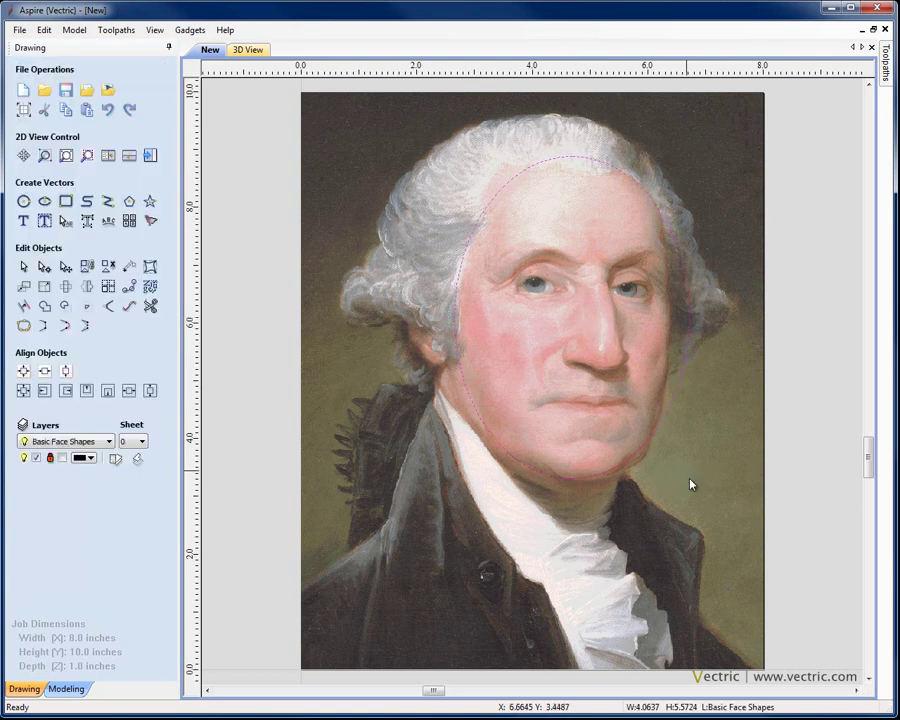
Node-edit the face ellipse, pulling its right side in to the cheek and raising its top, to about 3.78 by 5.94 inches.
{"action": "left_click", "coordinate": [689, 320]}
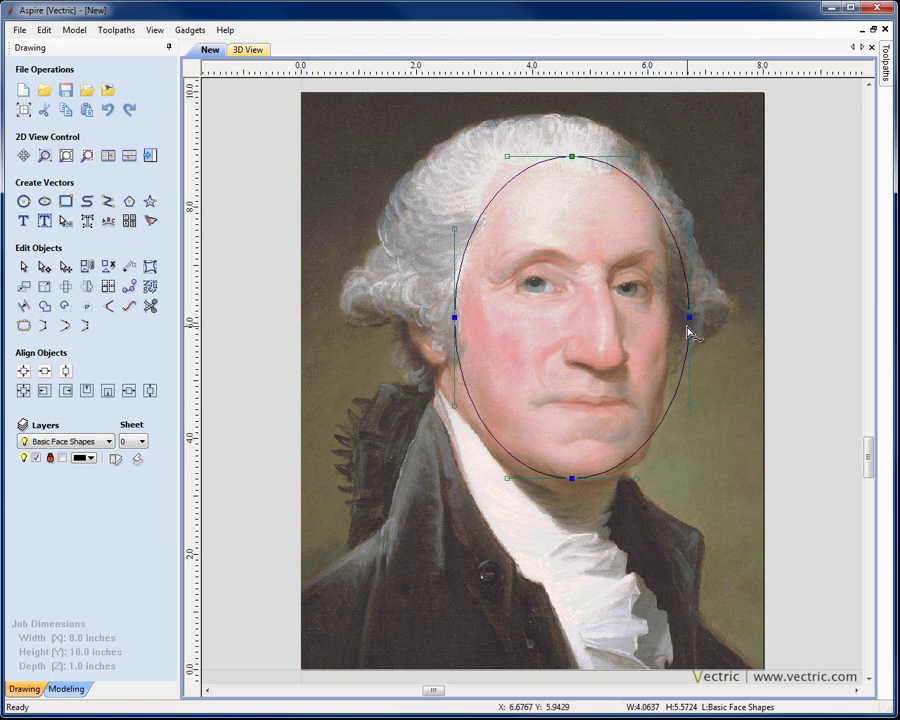
{"action": "left_click_drag", "start_coordinate": [689, 316], "coordinate": [674, 316]}
{"action": "scroll", "coordinate": [598, 178], "scroll_direction": "up", "scroll_amount": 2}
{"action": "left_click_drag", "start_coordinate": [544, 140], "coordinate": [507, 100]}
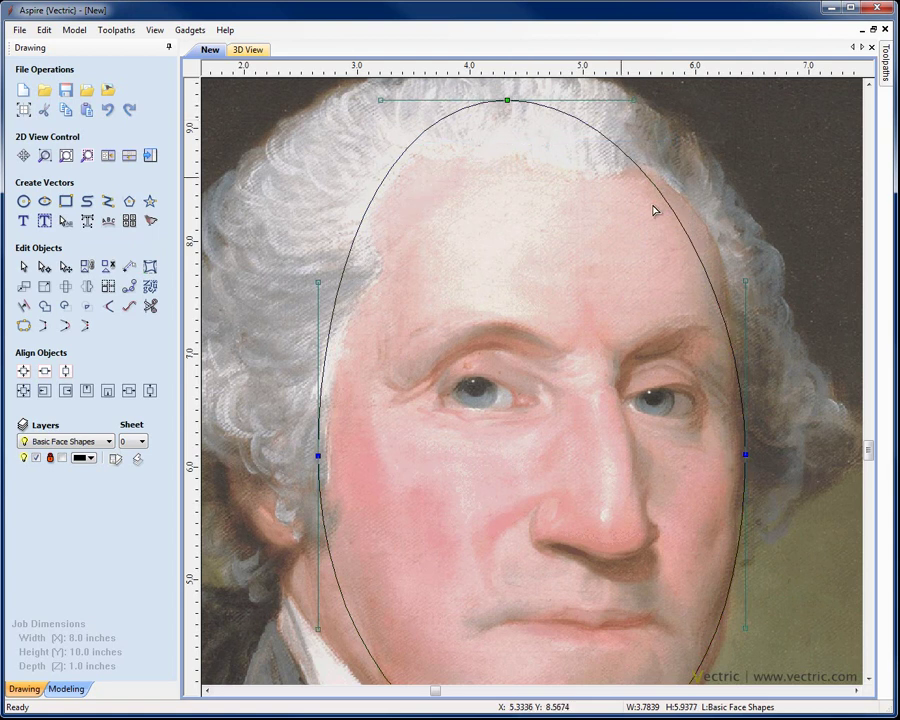
Insert nodes on the face outline at the right side of the forehead and beside the right-hand eye, fitting them to the face edge.
{"action": "double_click", "coordinate": [690, 243]}
{"action": "left_click_drag", "start_coordinate": [690, 243], "coordinate": [708, 227]}
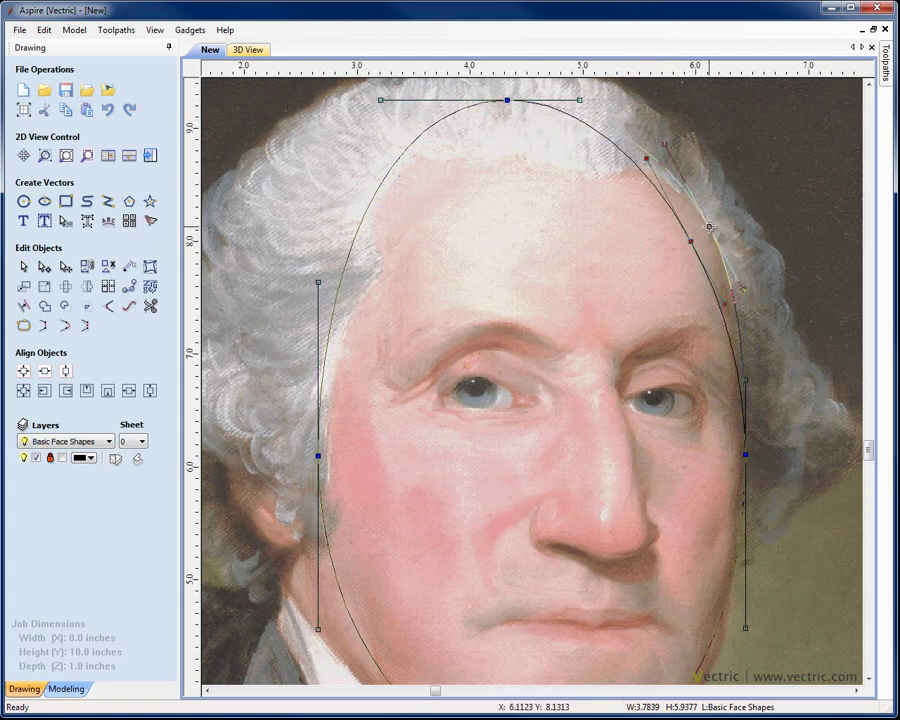
{"action": "scroll", "coordinate": [700, 325], "scroll_direction": "up", "scroll_amount": 2}
{"action": "double_click", "coordinate": [747, 444]}
{"action": "left_click_drag", "start_coordinate": [747, 444], "coordinate": [743, 443]}
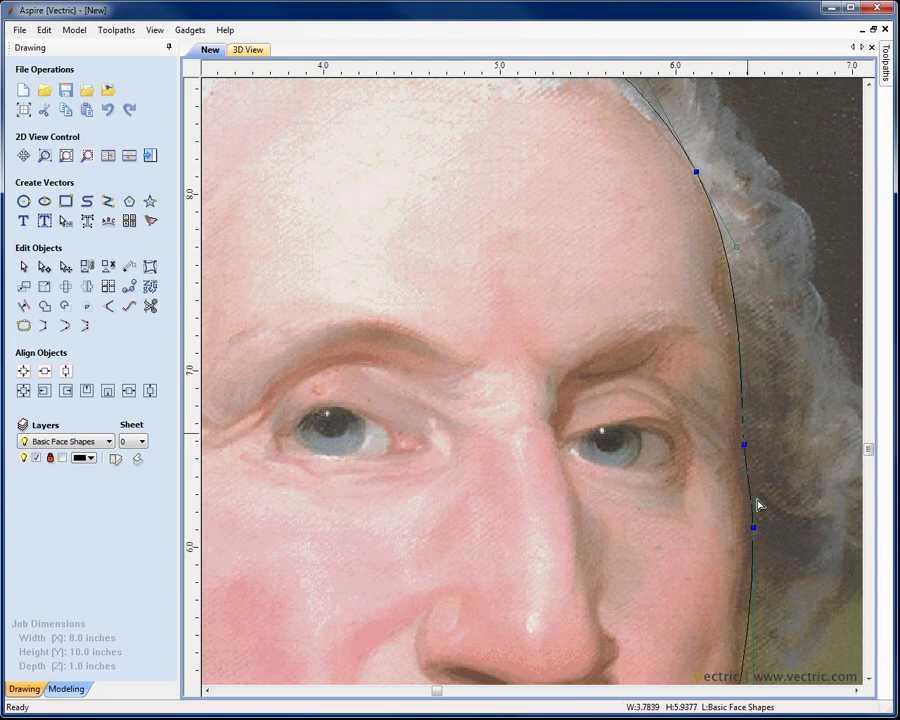
{"action": "scroll", "coordinate": [747, 575], "scroll_direction": "down", "scroll_amount": 1}
{"action": "scroll", "coordinate": [746, 585], "scroll_direction": "up", "scroll_amount": 1}
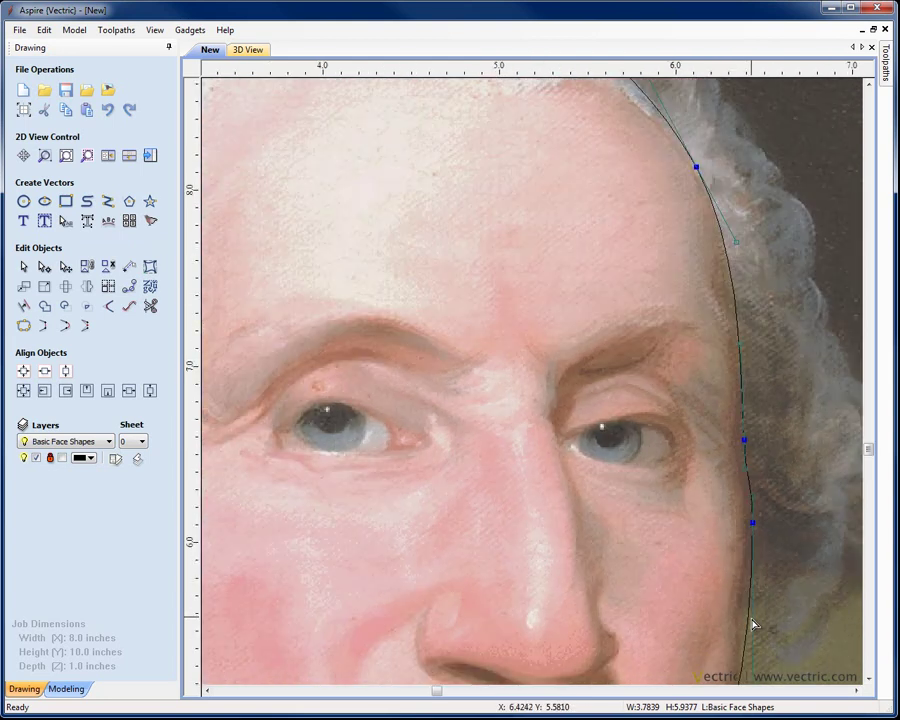
Add and move nodes down the right cheek and jaw so the face outline follows the portrait's jawline.
{"action": "scroll", "coordinate": [750, 620], "scroll_direction": "up", "scroll_amount": 1}
{"action": "double_click", "coordinate": [741, 615]}
{"action": "scroll", "coordinate": [868, 683], "scroll_direction": "down", "scroll_amount": 10}
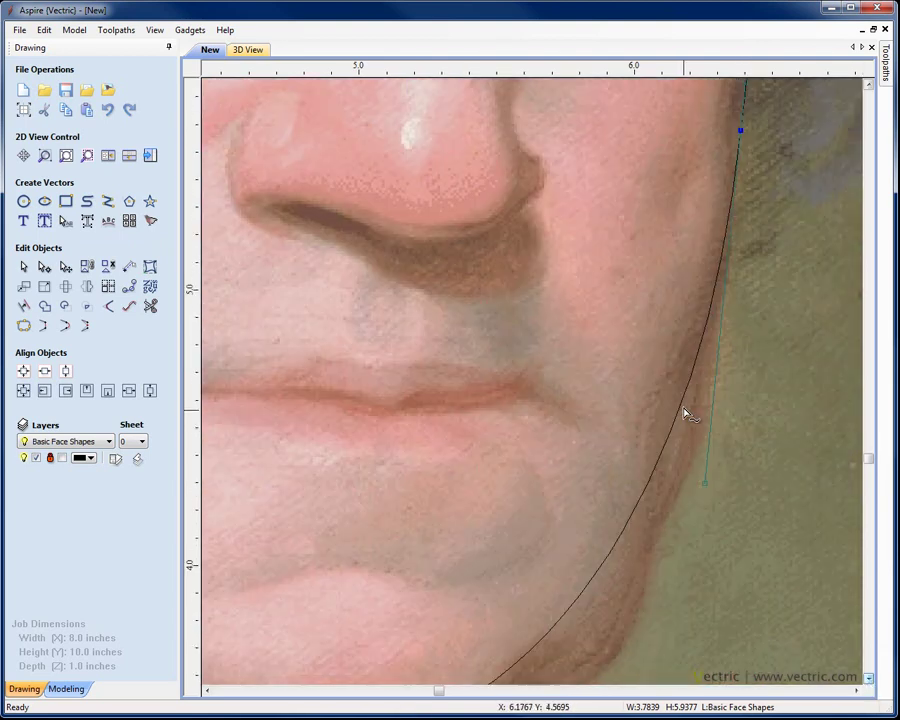
{"action": "left_click_drag", "start_coordinate": [680, 414], "coordinate": [701, 443]}
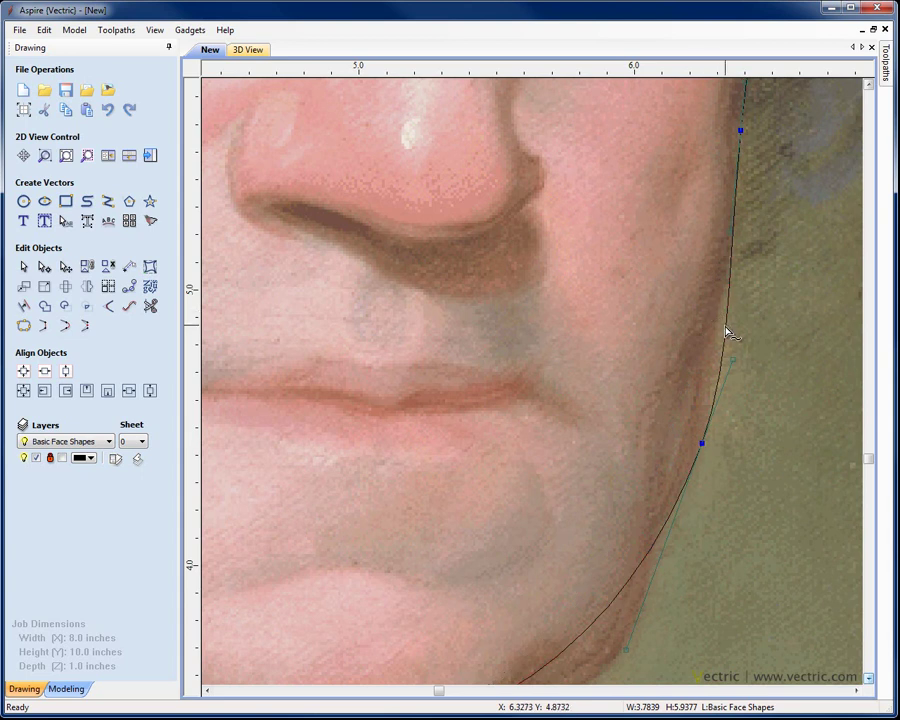
{"action": "double_click", "coordinate": [723, 330]}
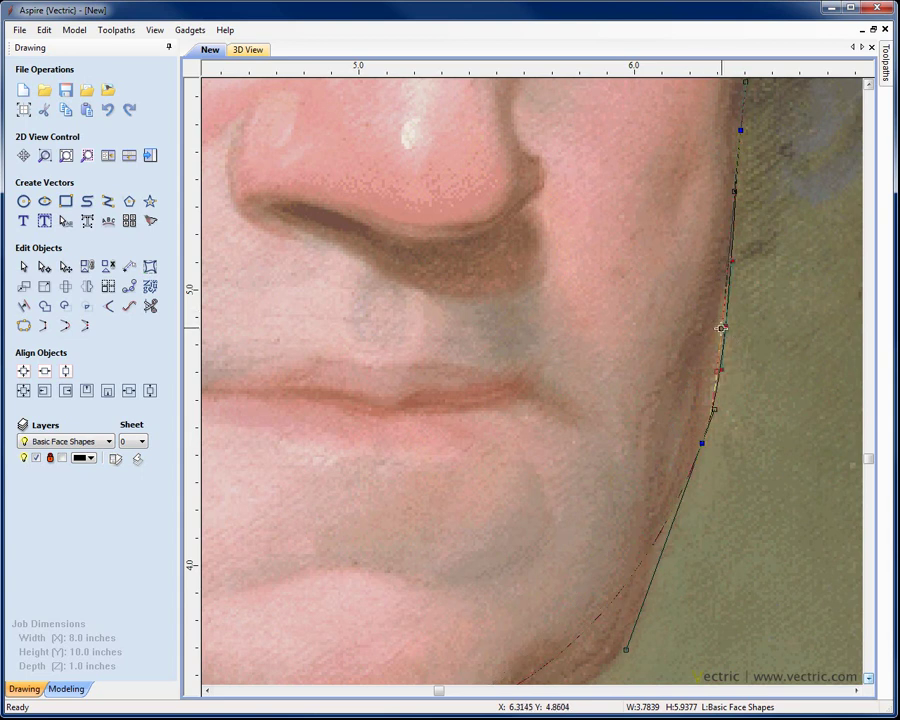
{"action": "double_click", "coordinate": [659, 536]}
{"action": "left_click_drag", "start_coordinate": [607, 615], "coordinate": [613, 654]}
{"action": "left_click_drag", "start_coordinate": [659, 532], "coordinate": [662, 538]}
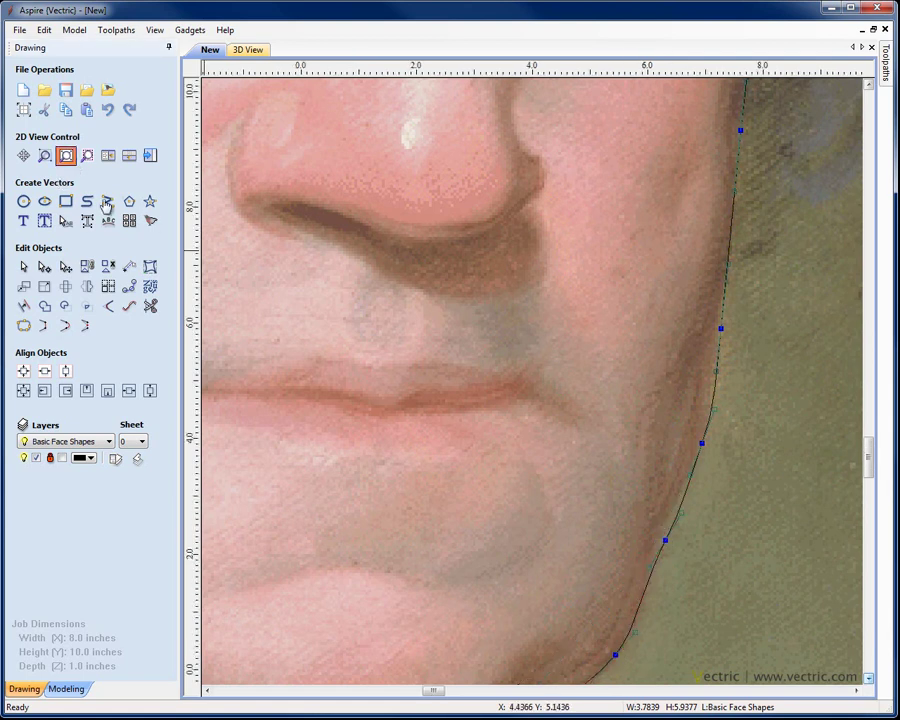
Move the bottom node of the face outline down under the chin and refine the curve at the right corner of the jaw.
{"action": "left_click", "coordinate": [66, 156]}
{"action": "scroll", "coordinate": [590, 479], "scroll_direction": "up", "scroll_amount": 4}
{"action": "left_click_drag", "start_coordinate": [555, 474], "coordinate": [572, 482]}
{"action": "scroll", "coordinate": [701, 458], "scroll_direction": "up", "scroll_amount": 2}
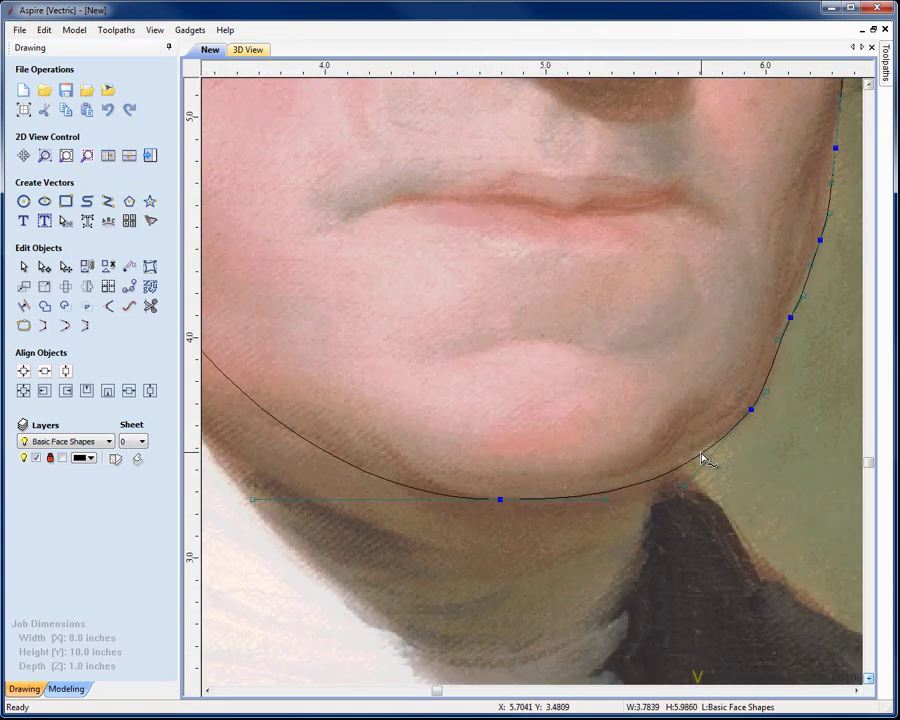
{"action": "left_click_drag", "start_coordinate": [701, 454], "coordinate": [728, 433]}
{"action": "scroll", "coordinate": [520, 495], "scroll_direction": "down", "scroll_amount": 3}
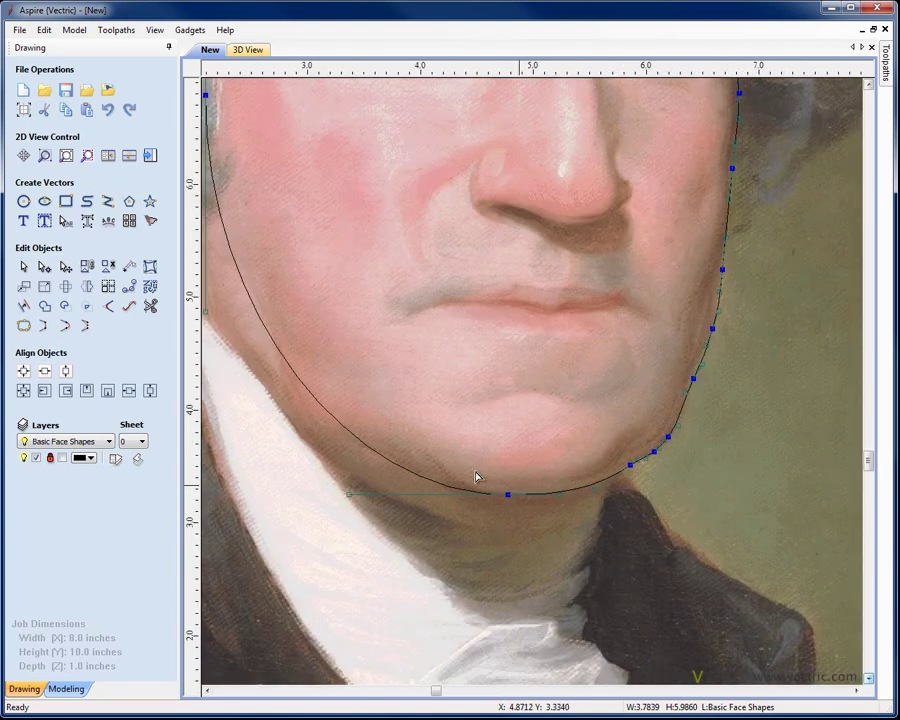
Shape the left jaw of the face outline with nodes between the chin and the cheek.
{"action": "left_click_drag", "start_coordinate": [390, 432], "coordinate": [405, 420]}
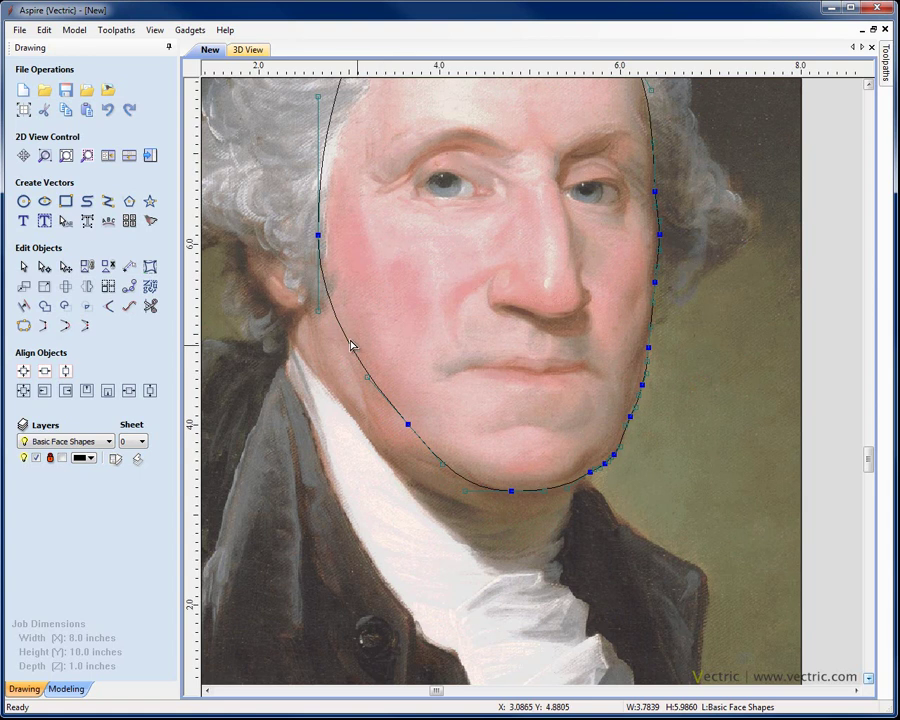
{"action": "left_click_drag", "start_coordinate": [350, 346], "coordinate": [346, 281]}
{"action": "scroll", "coordinate": [340, 268], "scroll_direction": "down", "scroll_amount": 2}
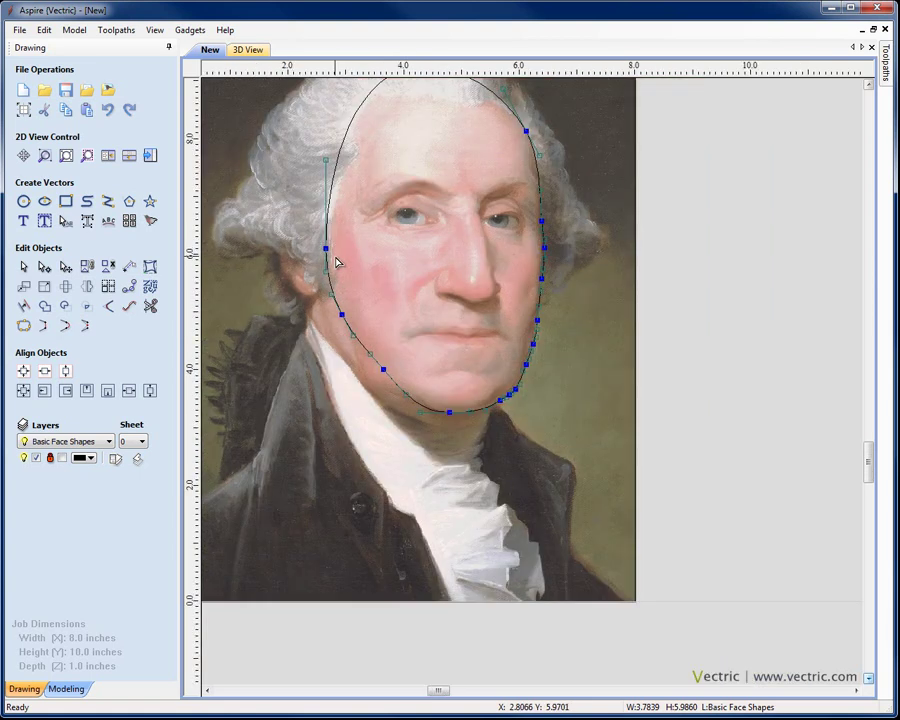
Pull the left side of the face outline out towards the hair, widening it to about 4.00 inches, and round its upper-left curve.
{"action": "scroll", "coordinate": [336, 262], "scroll_direction": "up", "scroll_amount": 1}
{"action": "left_click_drag", "start_coordinate": [327, 273], "coordinate": [301, 261]}
{"action": "left_click_drag", "start_coordinate": [342, 344], "coordinate": [334, 347]}
{"action": "left_click_drag", "start_coordinate": [306, 263], "coordinate": [313, 245]}
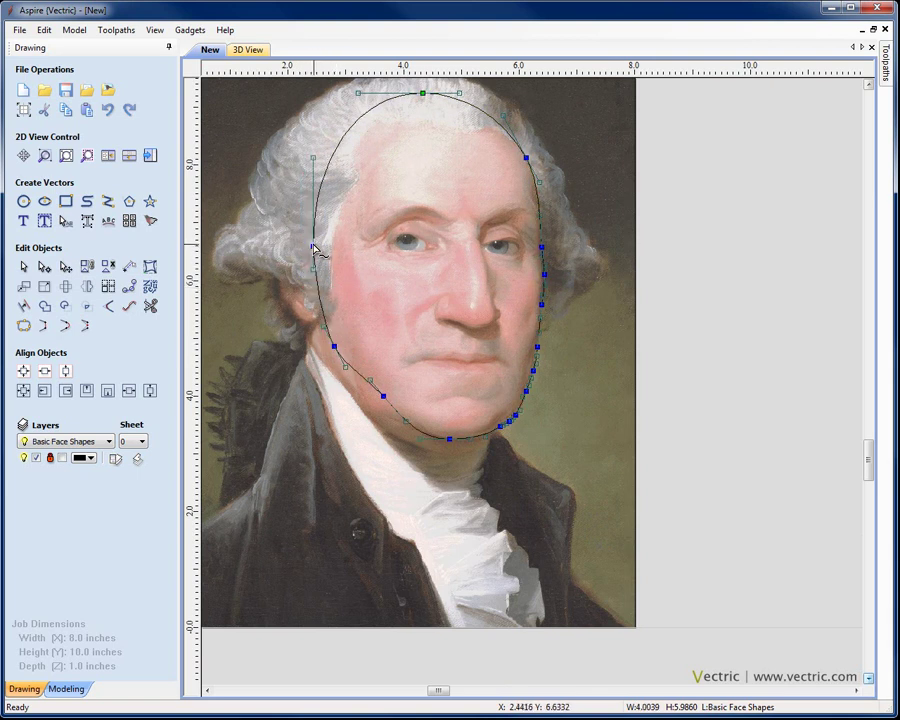
{"action": "left_click", "coordinate": [314, 247]}
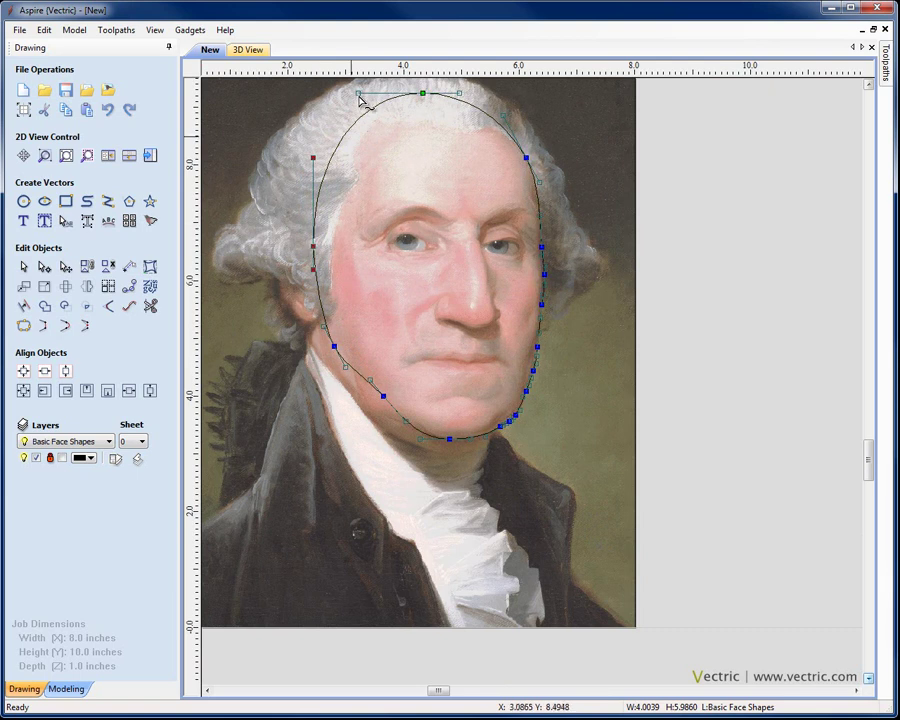
{"action": "left_click_drag", "start_coordinate": [356, 94], "coordinate": [351, 90]}
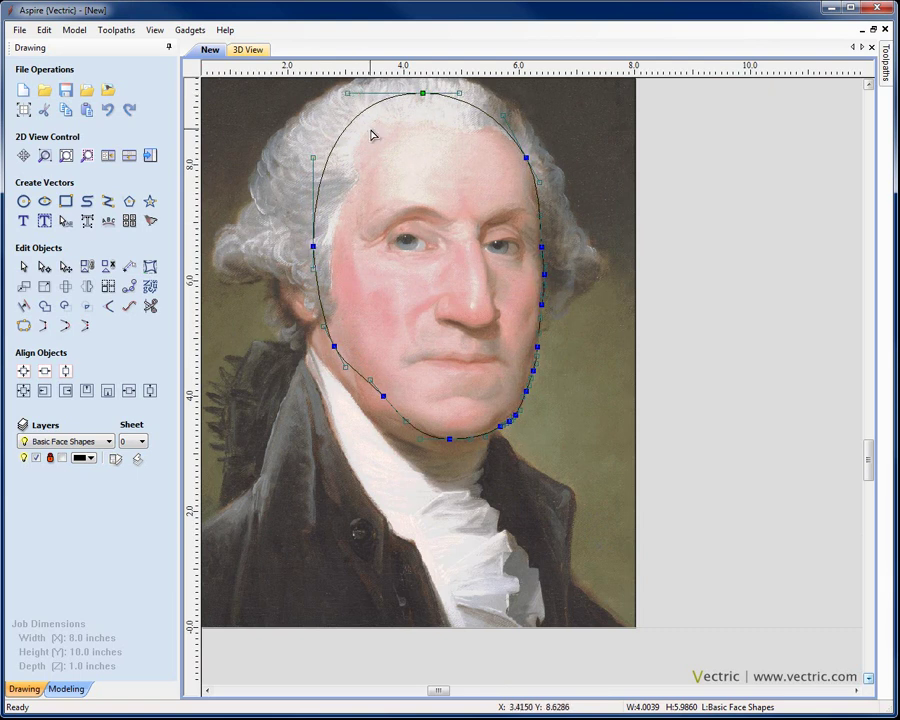
{"action": "key", "text": "Escape"}
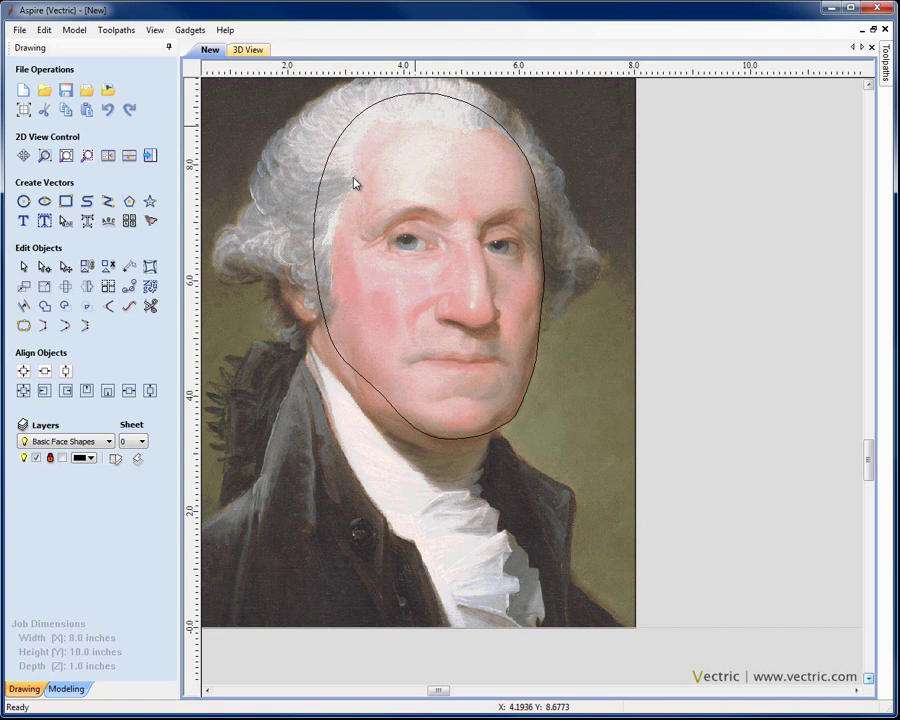
Draw a second ellipse over the forehead, about 2.92 inches wide and 2.00 inches high.
{"action": "left_click", "coordinate": [208, 690]}
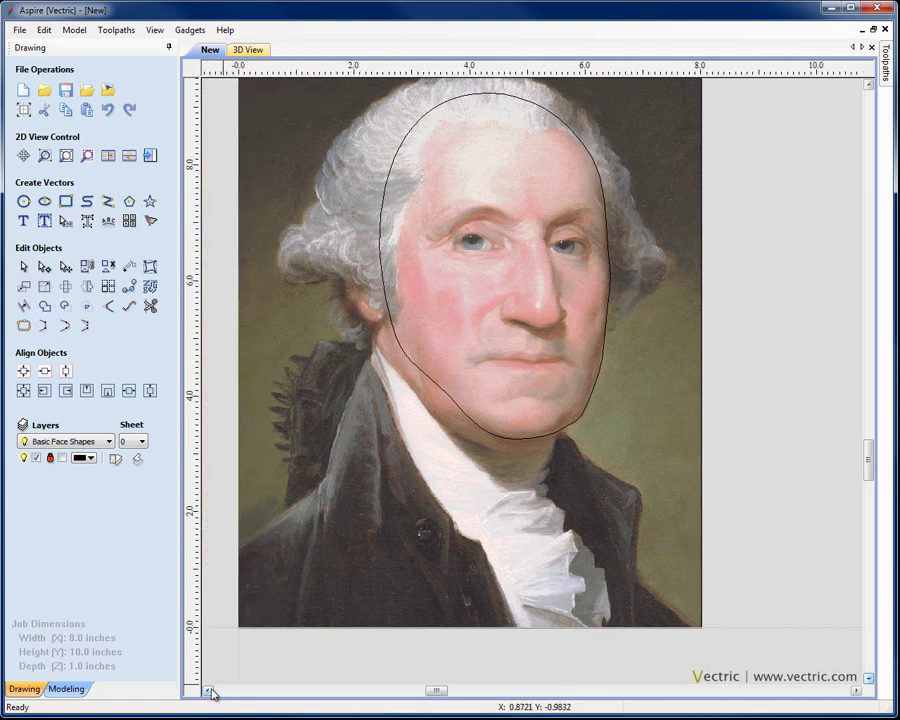
{"action": "left_click", "coordinate": [868, 86]}
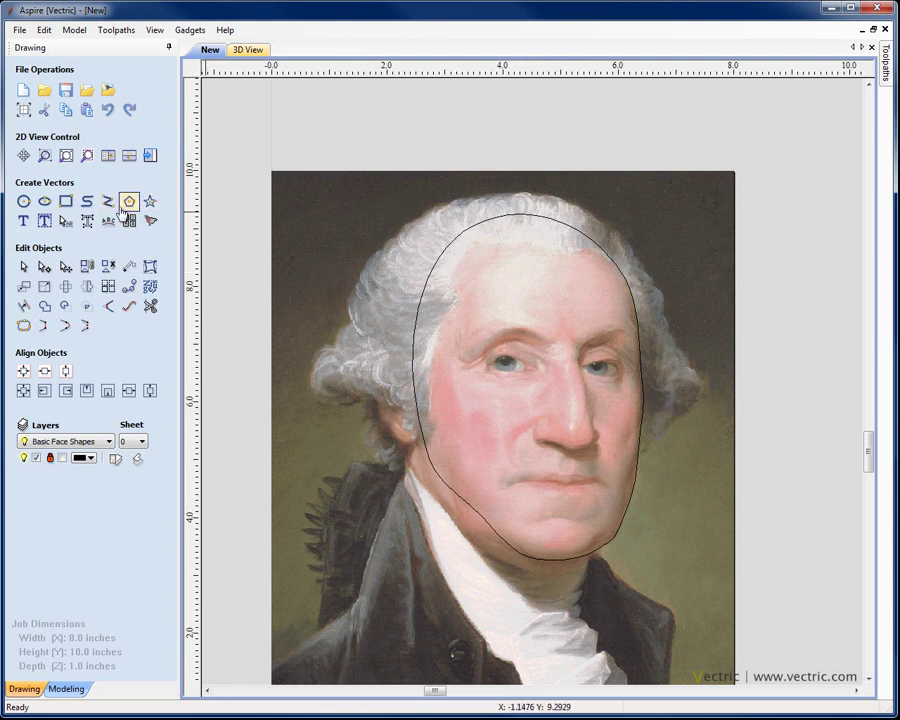
{"action": "left_click", "coordinate": [44, 201]}
{"action": "left_click_drag", "start_coordinate": [541, 297], "coordinate": [633, 347]}
{"action": "scroll", "coordinate": [570, 350], "scroll_direction": "up", "scroll_amount": 3}
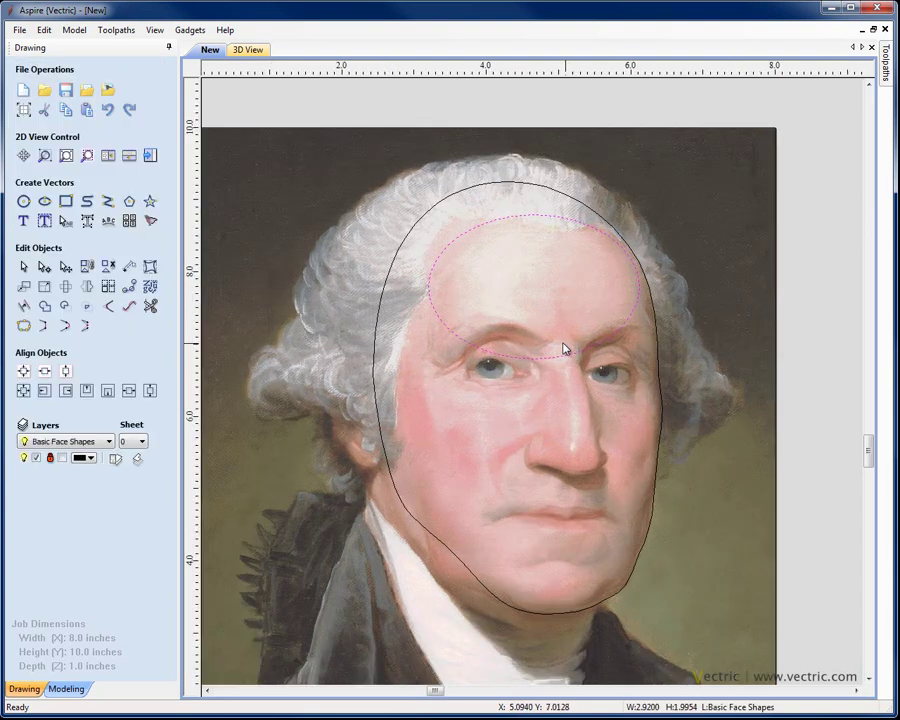
Reshape the forehead ellipse with its lowest node between the brows, a wider right side, and an added node above the right-hand eyebrow.
{"action": "left_click", "coordinate": [552, 360]}
{"action": "left_click_drag", "start_coordinate": [527, 366], "coordinate": [559, 338]}
{"action": "left_click_drag", "start_coordinate": [667, 275], "coordinate": [674, 275]}
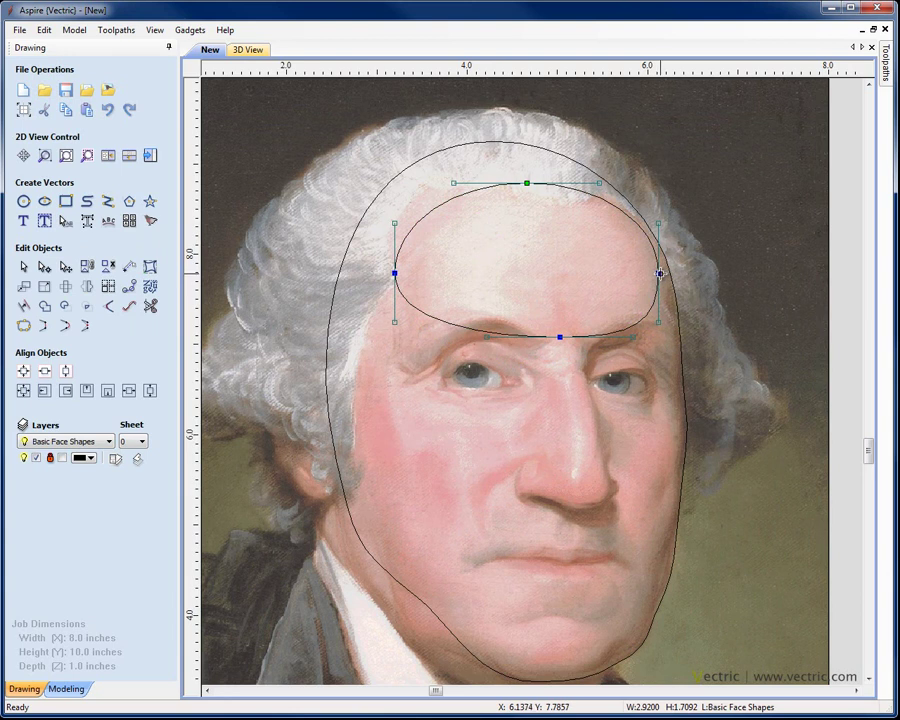
{"action": "double_click", "coordinate": [628, 336]}
{"action": "left_click_drag", "start_coordinate": [628, 336], "coordinate": [620, 308]}
{"action": "left_click_drag", "start_coordinate": [559, 337], "coordinate": [563, 326]}
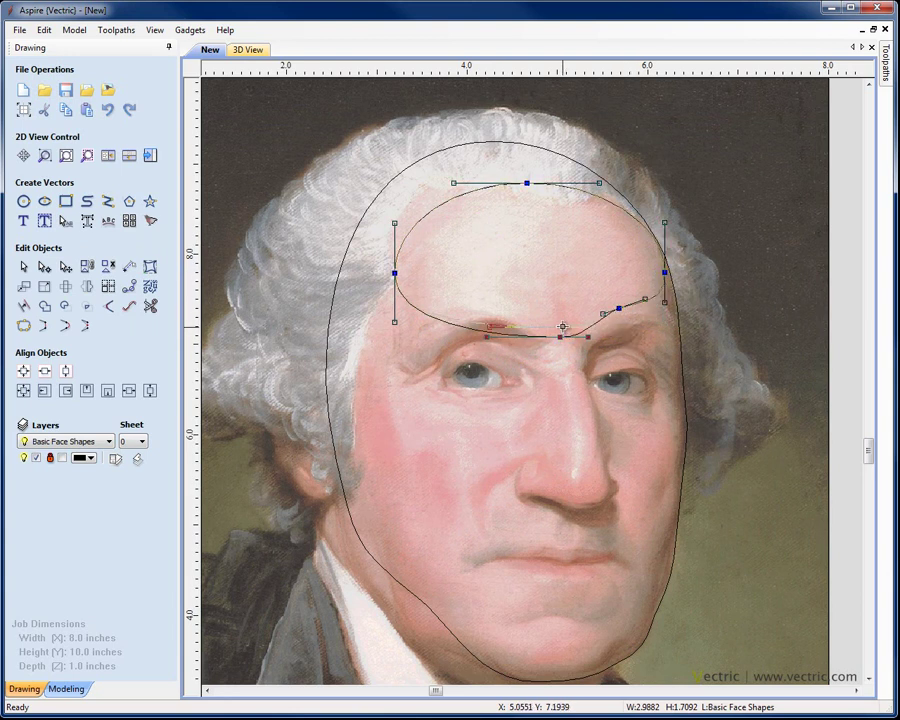
Add a node above the left-hand eyebrow and extend the forehead shape's left and top nodes into the hair, just inside the face outline.
{"action": "double_click", "coordinate": [488, 326]}
{"action": "left_click_drag", "start_coordinate": [488, 326], "coordinate": [490, 303]}
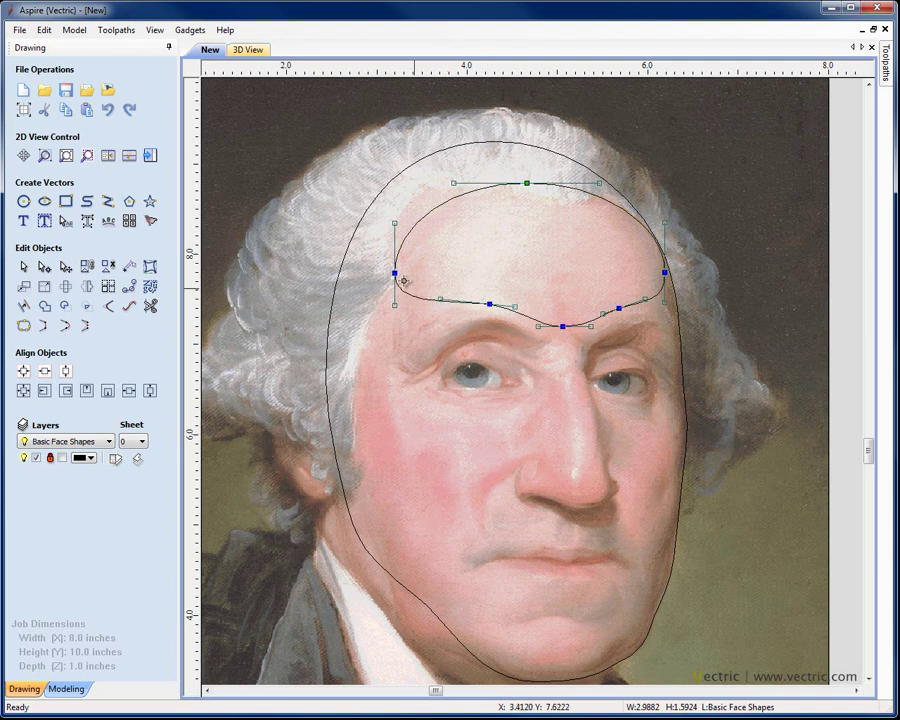
{"action": "left_click_drag", "start_coordinate": [395, 273], "coordinate": [352, 283]}
{"action": "left_click_drag", "start_coordinate": [527, 183], "coordinate": [505, 153]}
{"action": "key", "text": "Escape"}
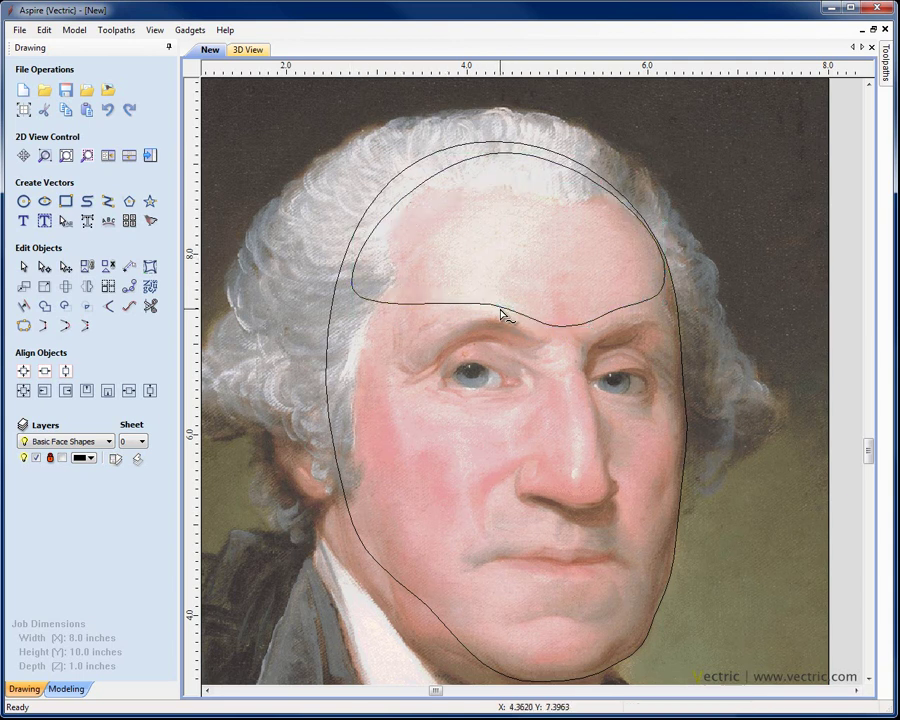
{"action": "scroll", "coordinate": [522, 360], "scroll_direction": "down", "scroll_amount": 2}
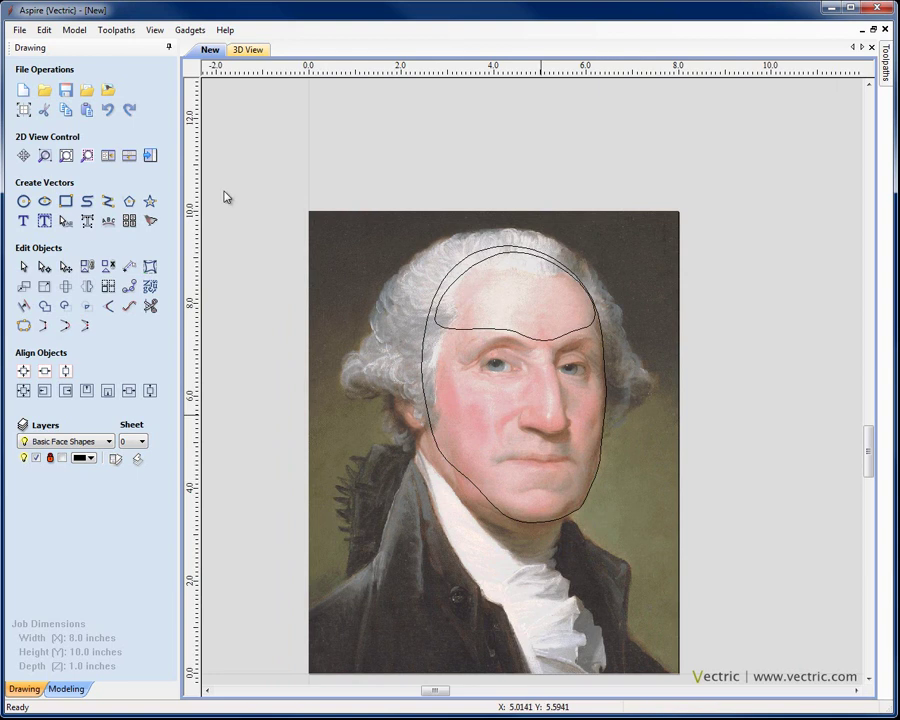
{"action": "left_click", "coordinate": [66, 155]}
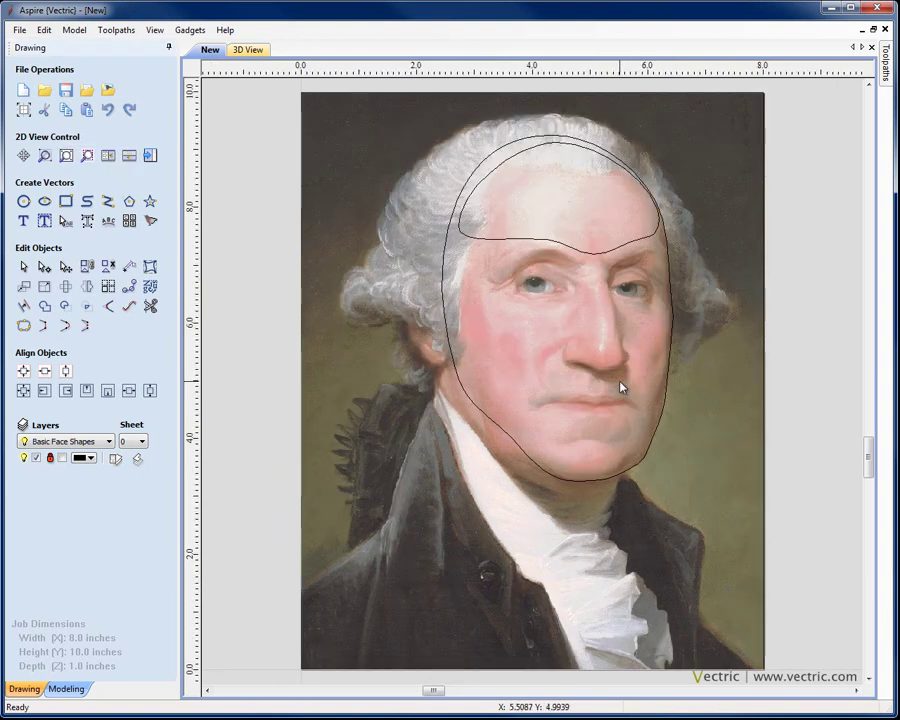
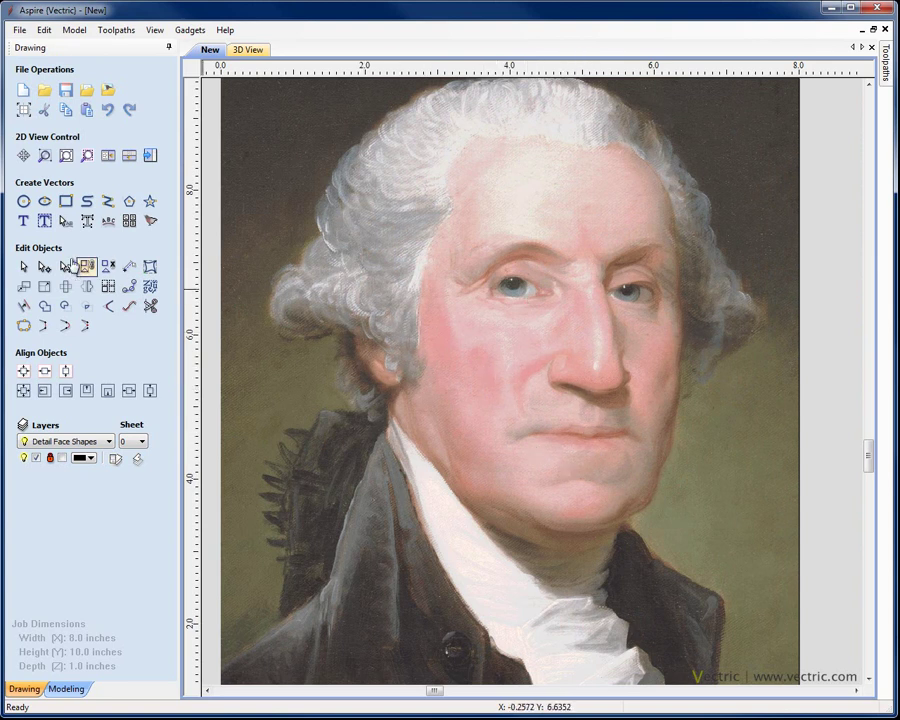
Draw a closed polyline around the area between the lower lip and chin, about 1.73 inches wide and 0.72 inches high.
{"action": "left_click", "coordinate": [88, 202]}
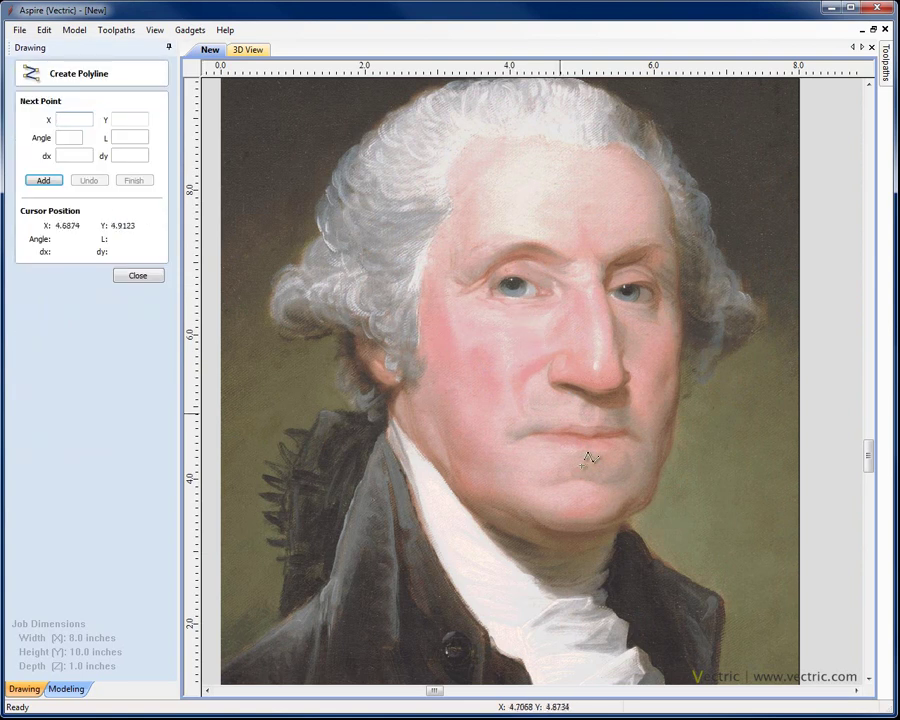
{"action": "scroll", "coordinate": [598, 502], "scroll_direction": "up", "scroll_amount": 3}
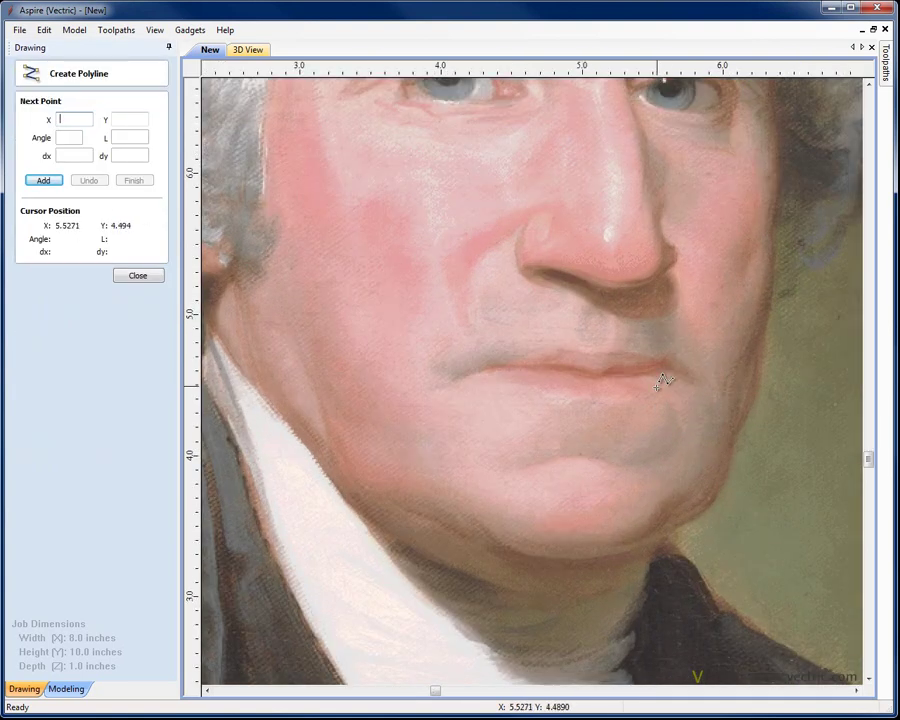
{"action": "left_click", "coordinate": [647, 391]}
{"action": "left_click", "coordinate": [677, 423]}
{"action": "left_click", "coordinate": [656, 460]}
{"action": "left_click", "coordinate": [613, 470]}
{"action": "left_click", "coordinate": [580, 456]}
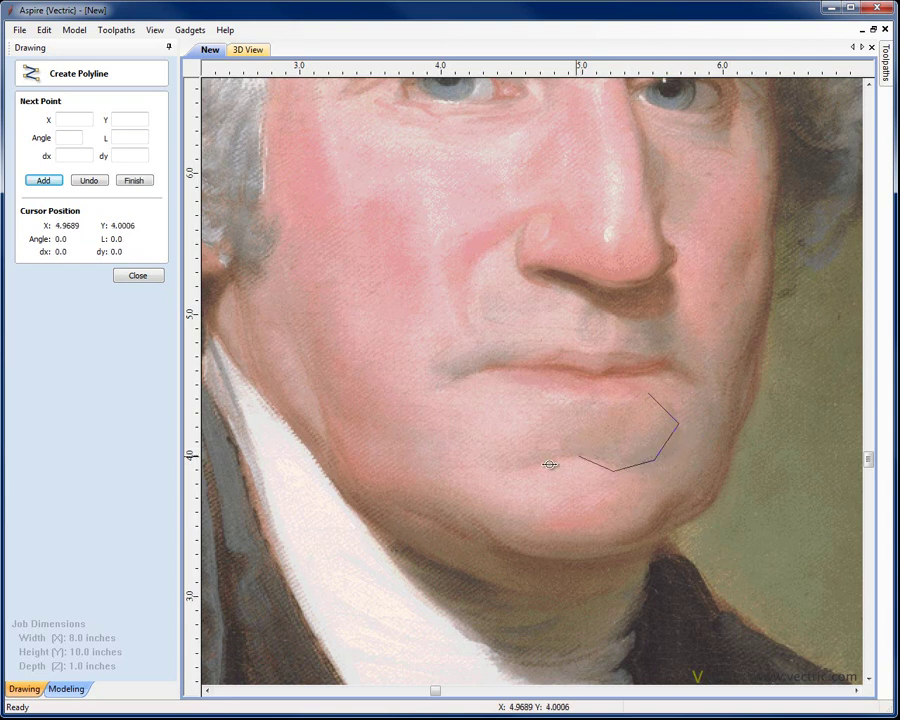
{"action": "left_click", "coordinate": [494, 474]}
{"action": "left_click", "coordinate": [435, 436]}
{"action": "left_click", "coordinate": [494, 377]}
{"action": "left_click", "coordinate": [580, 396]}
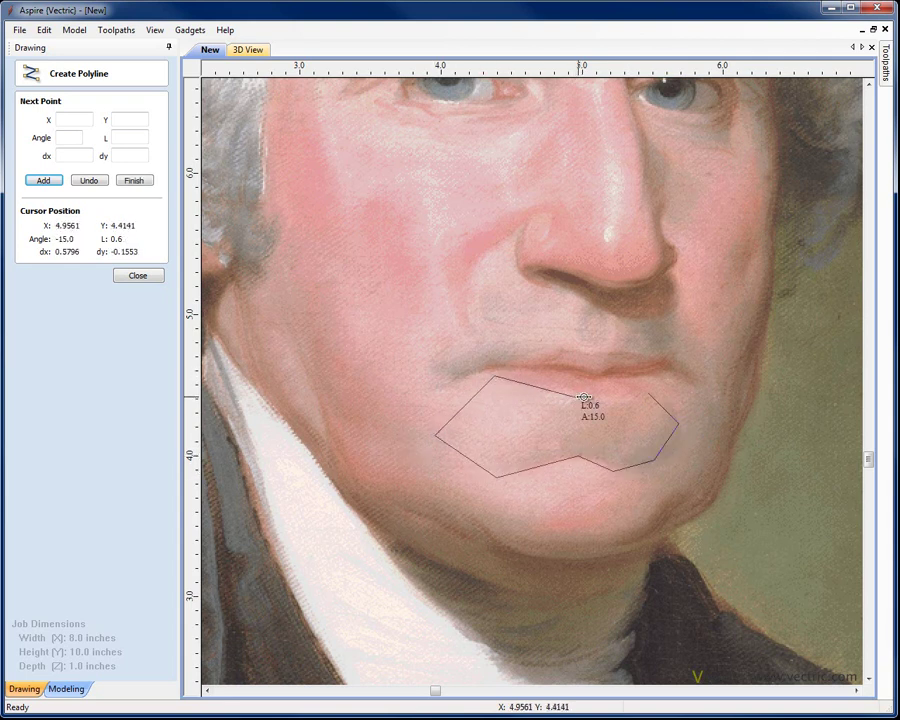
{"action": "left_click", "coordinate": [647, 392]}
{"action": "left_click", "coordinate": [633, 397]}
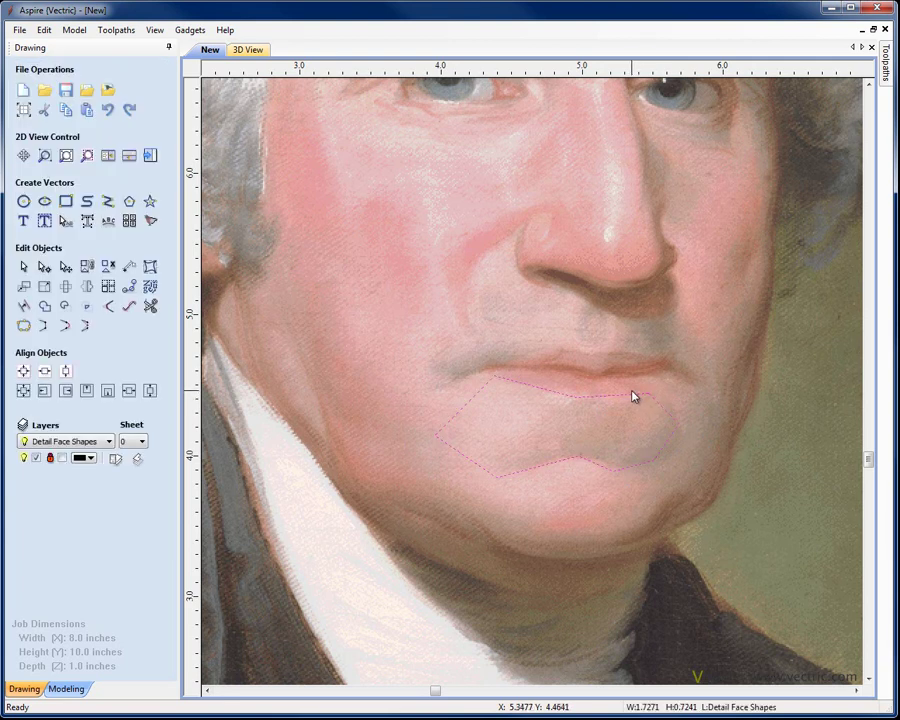
Convert the whole outline below the lip into smooth curves.
{"action": "double_click", "coordinate": [634, 395]}
{"action": "key", "text": "ctrl+a"}
{"action": "key", "text": "s"}
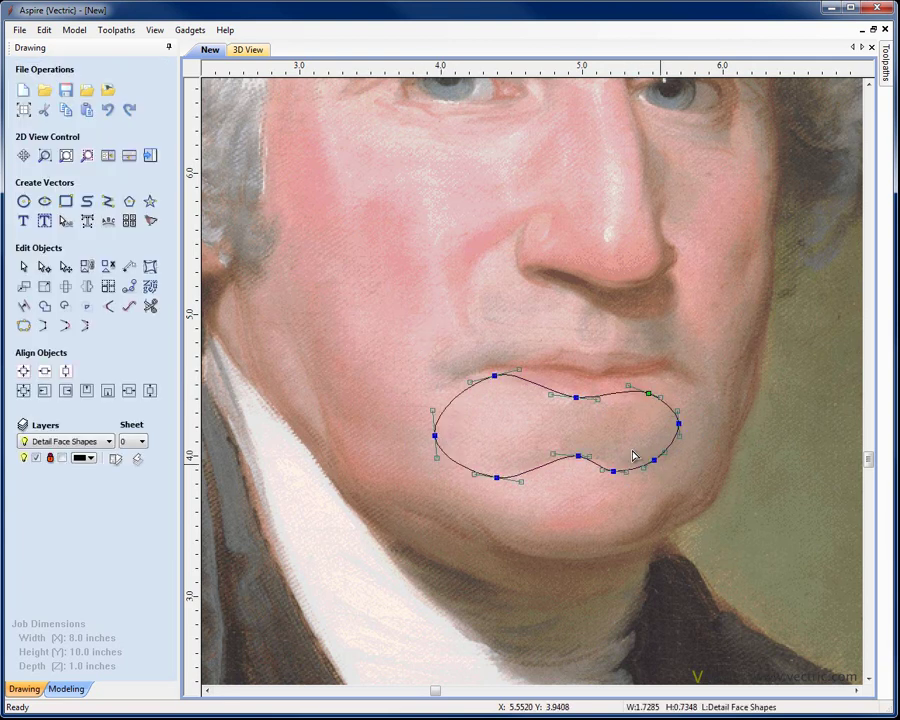
Lower the upper-left node of the below-lip outline clear of the mouth, nudge its lower-left node, and round out its upper-right curve.
{"action": "left_click", "coordinate": [497, 477]}
{"action": "left_click_drag", "start_coordinate": [492, 475], "coordinate": [492, 474]}
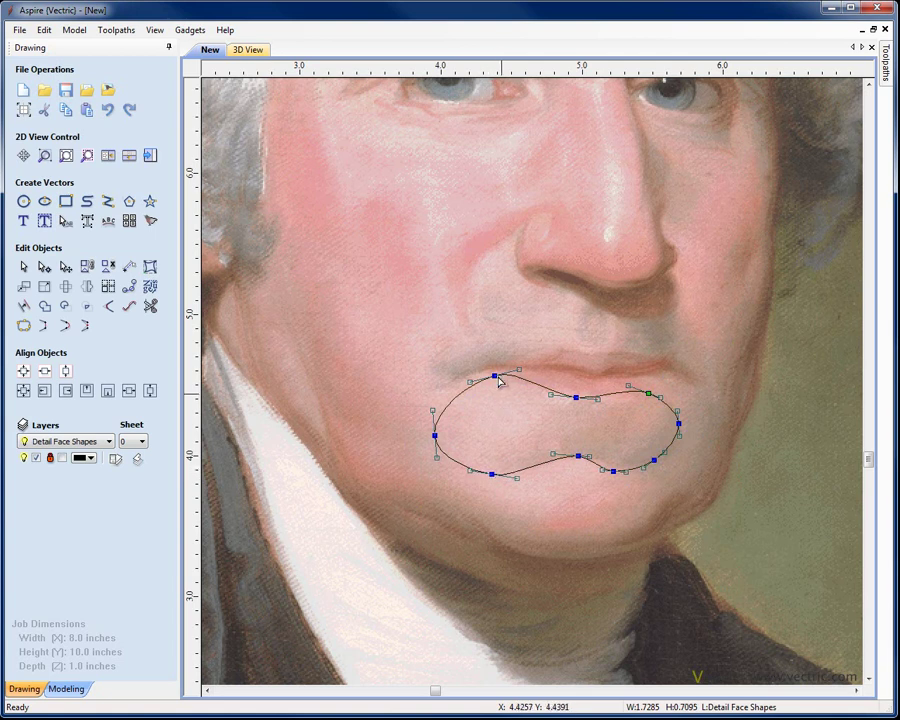
{"action": "left_click_drag", "start_coordinate": [494, 375], "coordinate": [490, 385]}
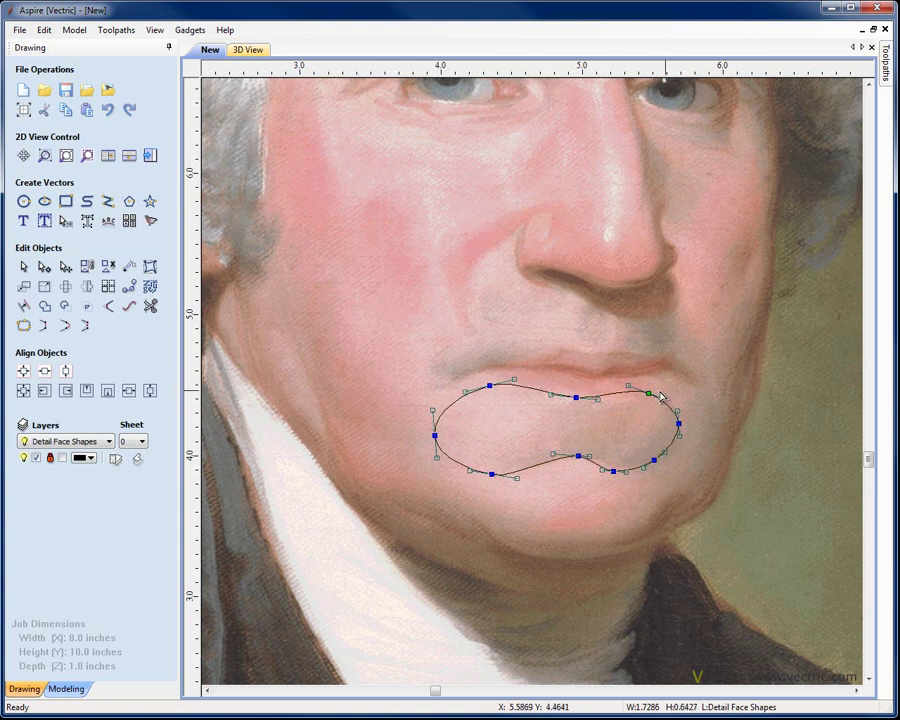
{"action": "left_click_drag", "start_coordinate": [662, 399], "coordinate": [678, 410]}
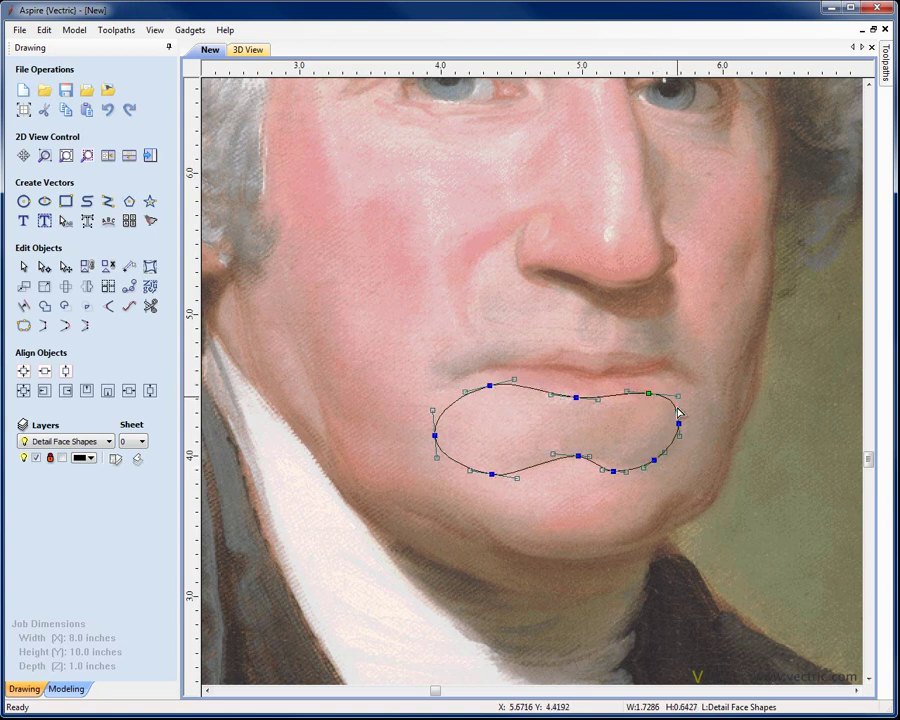
{"action": "left_click", "coordinate": [648, 485]}
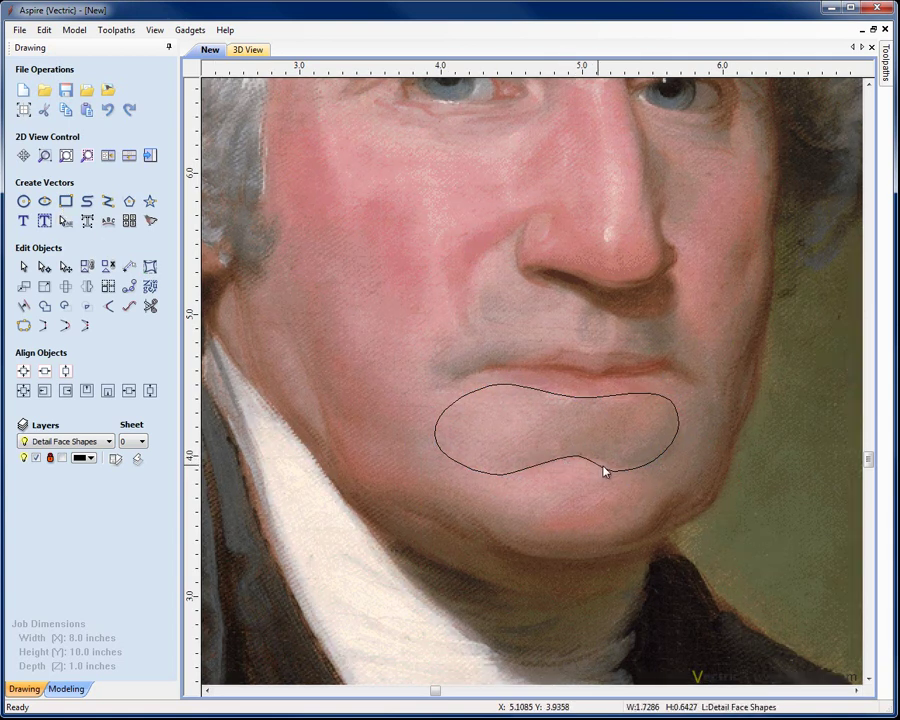
Shift the below-lip outline's lower-right node towards the right and level the curve through its bottom middle node above the chin.
{"action": "left_click", "coordinate": [610, 471]}
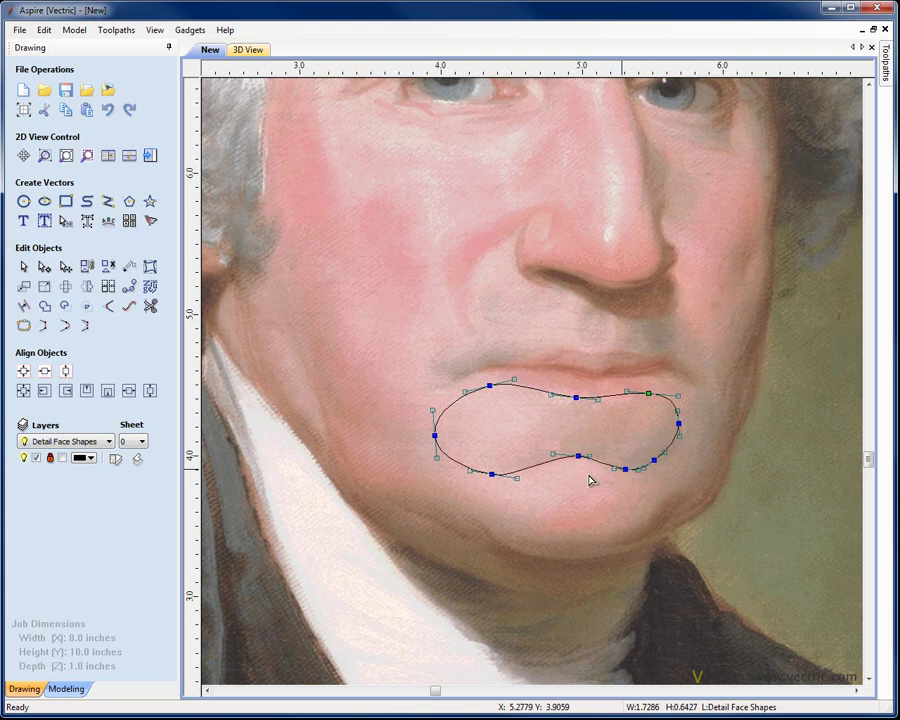
{"action": "scroll", "coordinate": [595, 476], "scroll_direction": "up", "scroll_amount": 2}
{"action": "left_click_drag", "start_coordinate": [594, 442], "coordinate": [621, 439]}
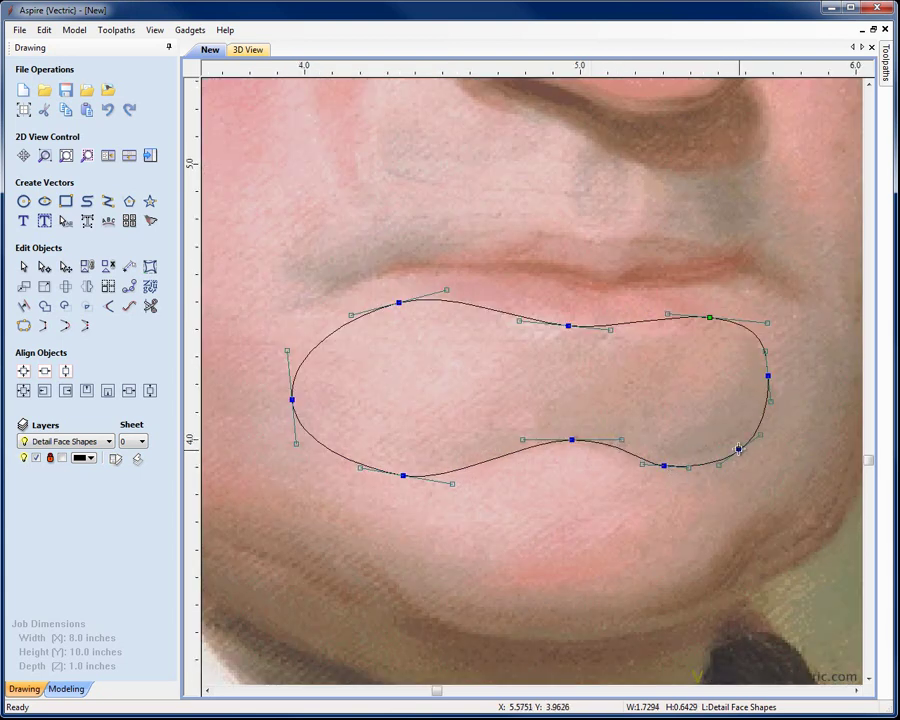
{"action": "left_click", "coordinate": [607, 470]}
{"action": "scroll", "coordinate": [595, 476], "scroll_direction": "down", "scroll_amount": 4}
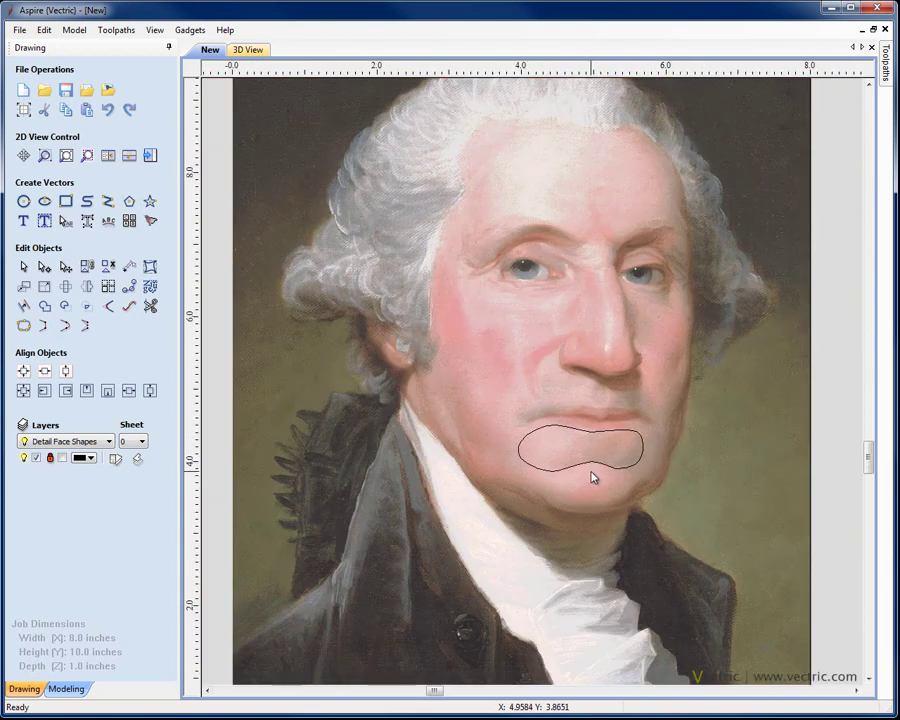
Draw a closed polyline over the left-hand cheek, running from under the eye to the side of the nose and down to the mouth corner.
{"action": "left_click", "coordinate": [108, 201]}
{"action": "scroll", "coordinate": [622, 488], "scroll_direction": "up", "scroll_amount": 2}
{"action": "scroll", "coordinate": [518, 374], "scroll_direction": "up", "scroll_amount": 2}
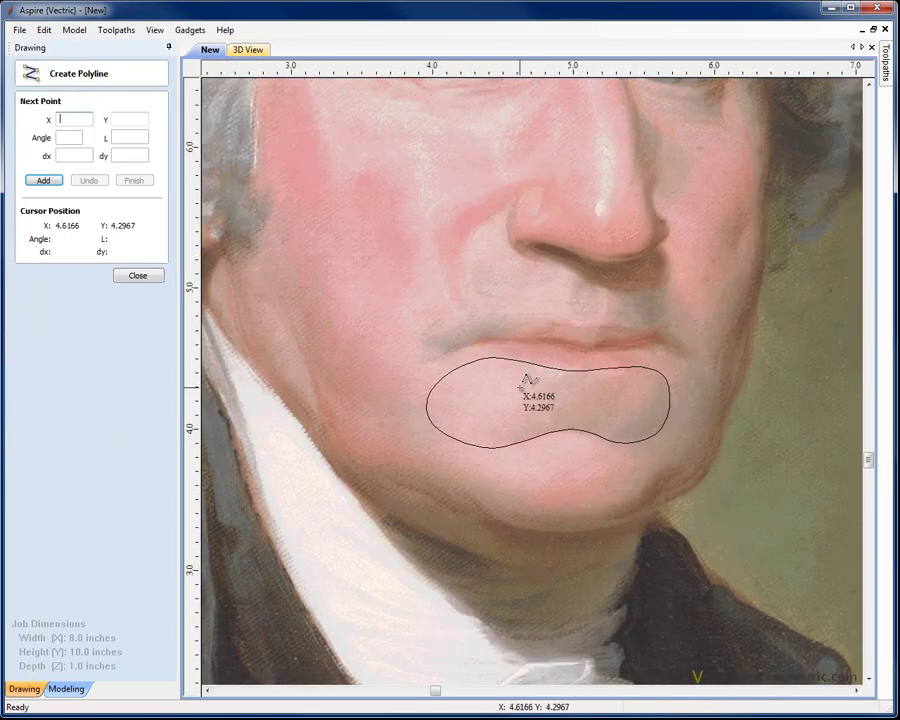
{"action": "scroll", "coordinate": [518, 374], "scroll_direction": "down", "scroll_amount": 3}
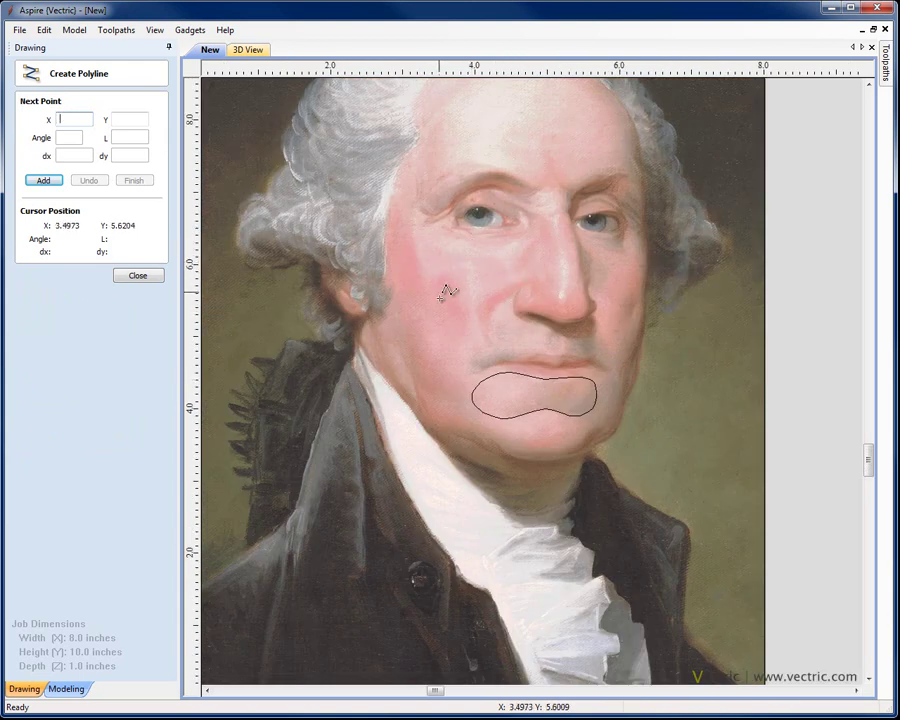
{"action": "left_click", "coordinate": [481, 243]}
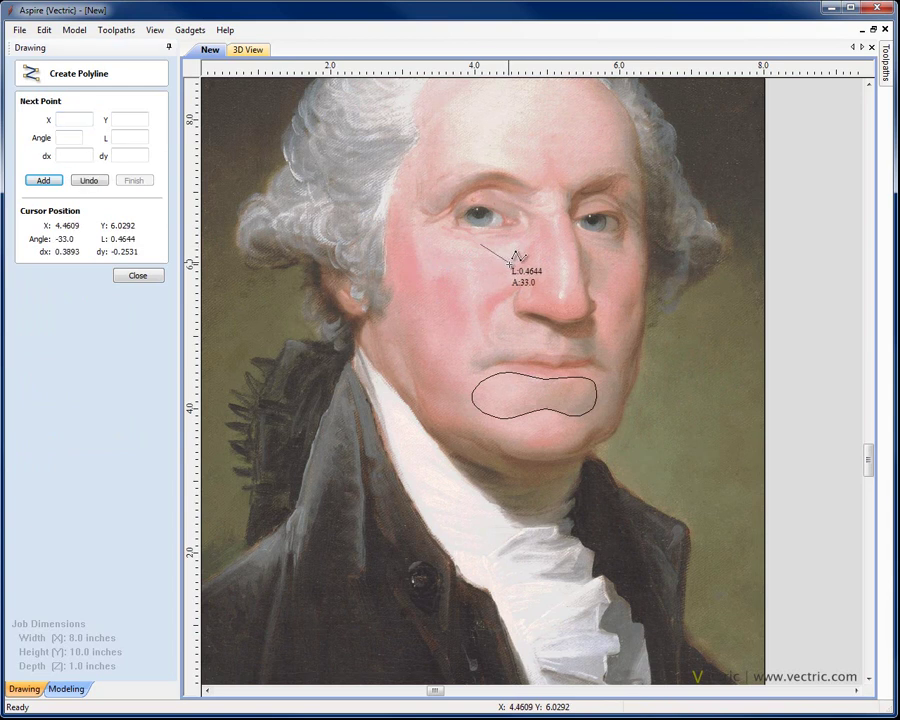
{"action": "left_click", "coordinate": [508, 256]}
{"action": "left_click", "coordinate": [537, 269]}
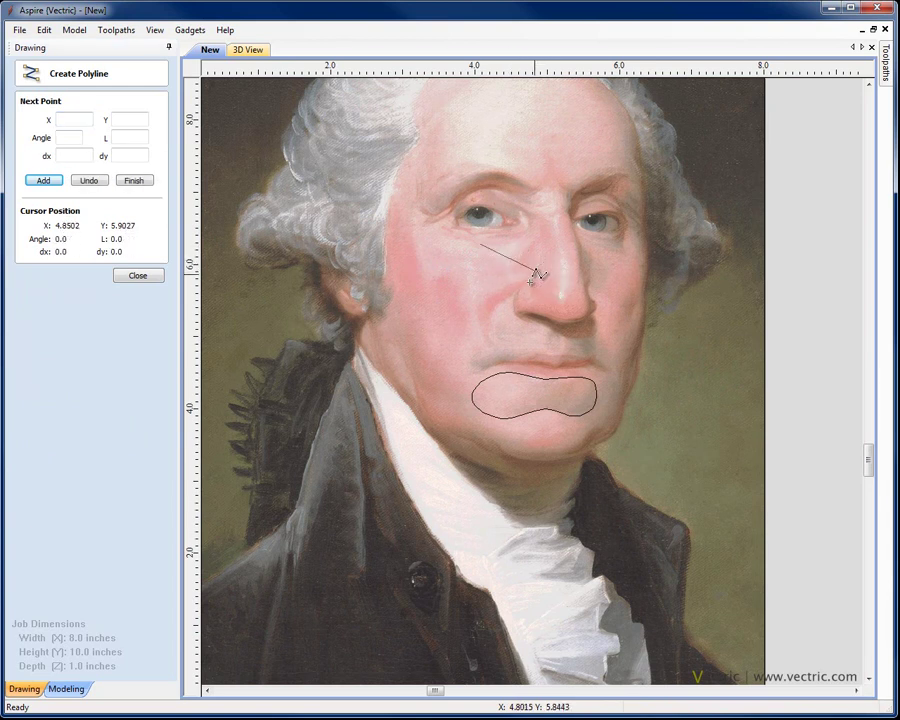
{"action": "left_click", "coordinate": [488, 319]}
{"action": "left_click", "coordinate": [488, 333]}
{"action": "left_click", "coordinate": [496, 355]}
{"action": "left_click", "coordinate": [480, 348]}
{"action": "left_click", "coordinate": [473, 336]}
{"action": "left_click", "coordinate": [467, 345]}
{"action": "left_click", "coordinate": [443, 297]}
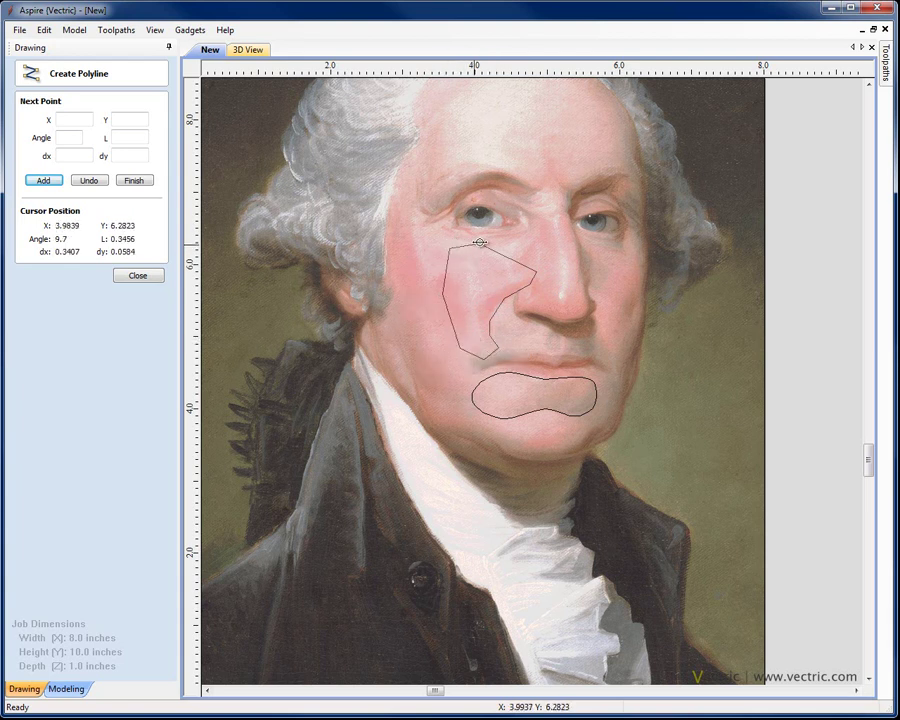
{"action": "left_click", "coordinate": [480, 247]}
Smooth the cheek outline into curves about 1.32 by 1.61 inches, and refine them along the fold beside the nose and above the mouth corner.
{"action": "key", "text": "n"}
{"action": "scroll", "coordinate": [515, 312], "scroll_direction": "up", "scroll_amount": 5}
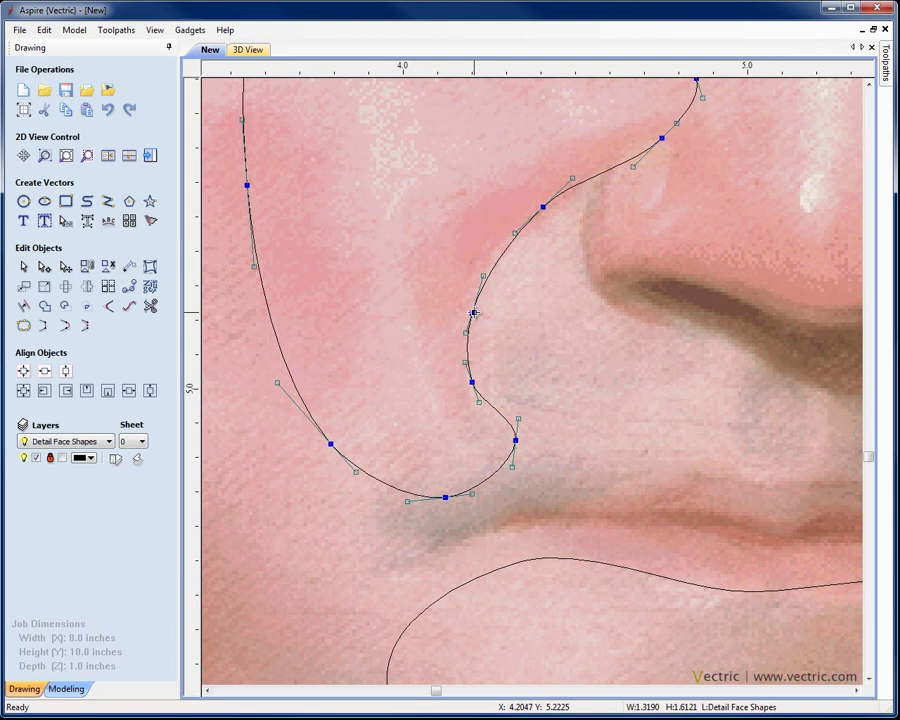
{"action": "left_click_drag", "start_coordinate": [474, 313], "coordinate": [470, 297]}
{"action": "left_click_drag", "start_coordinate": [512, 466], "coordinate": [536, 456]}
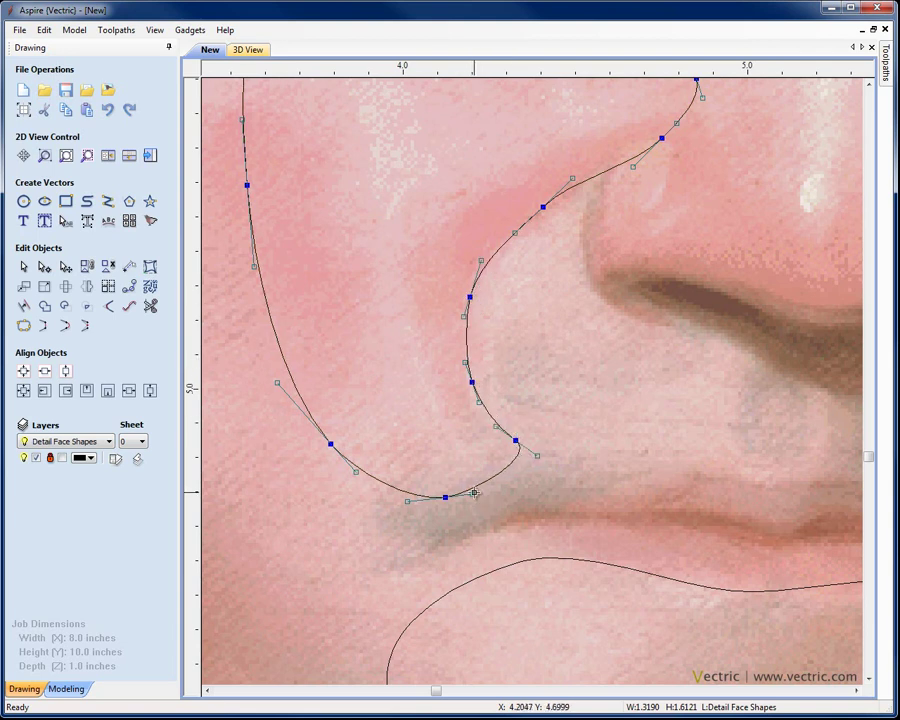
{"action": "left_click", "coordinate": [406, 450]}
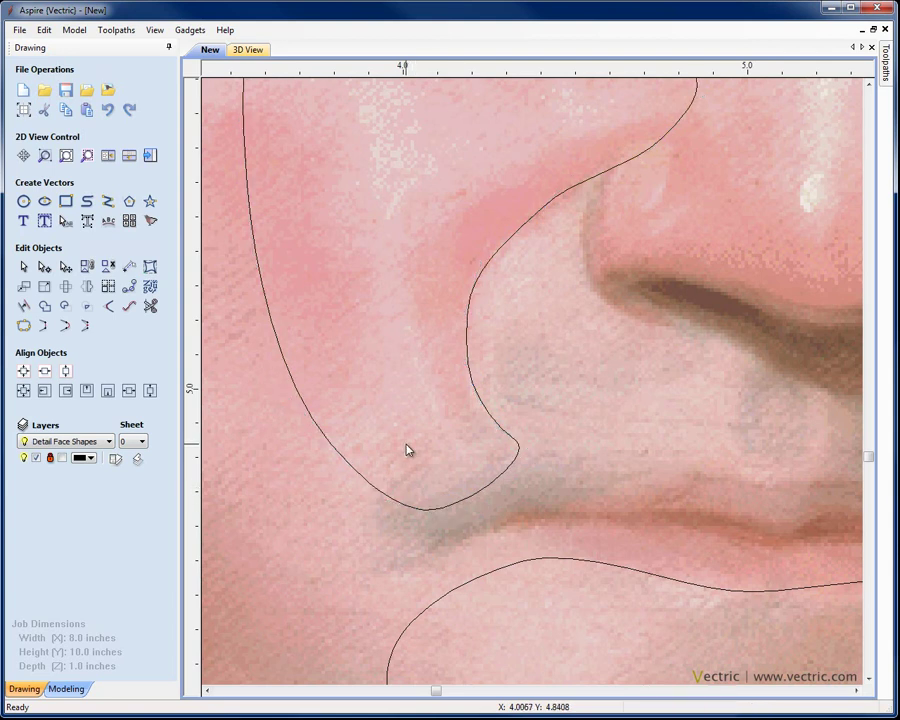
{"action": "scroll", "coordinate": [410, 420], "scroll_direction": "down", "scroll_amount": 5}
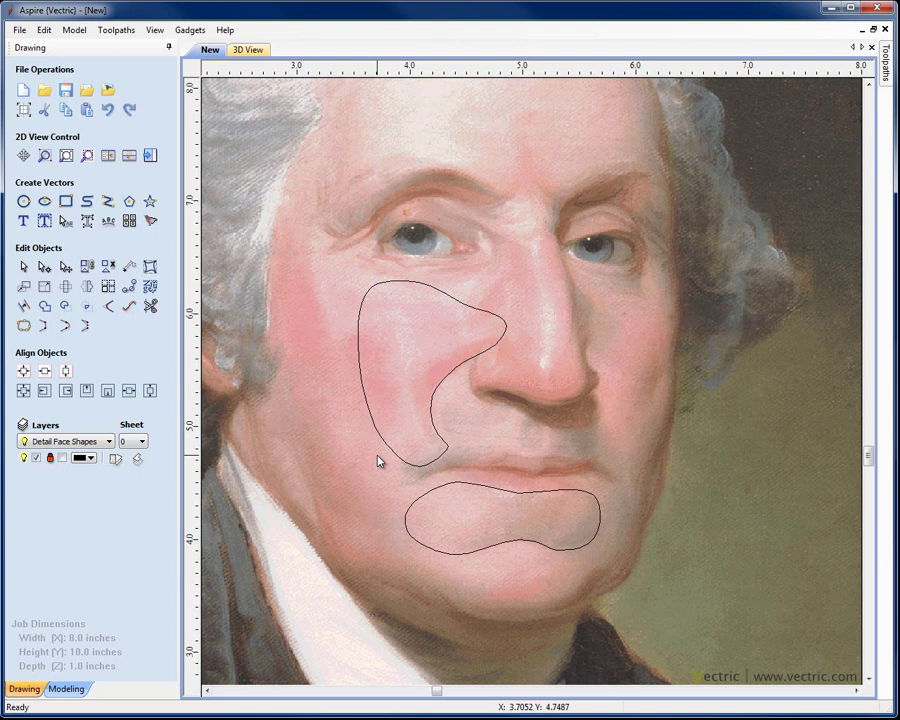
Hide the Detail Face Shapes layer and create a visible, active new layer named Nose.
{"action": "left_click", "coordinate": [34, 458]}
{"action": "left_click", "coordinate": [116, 460]}
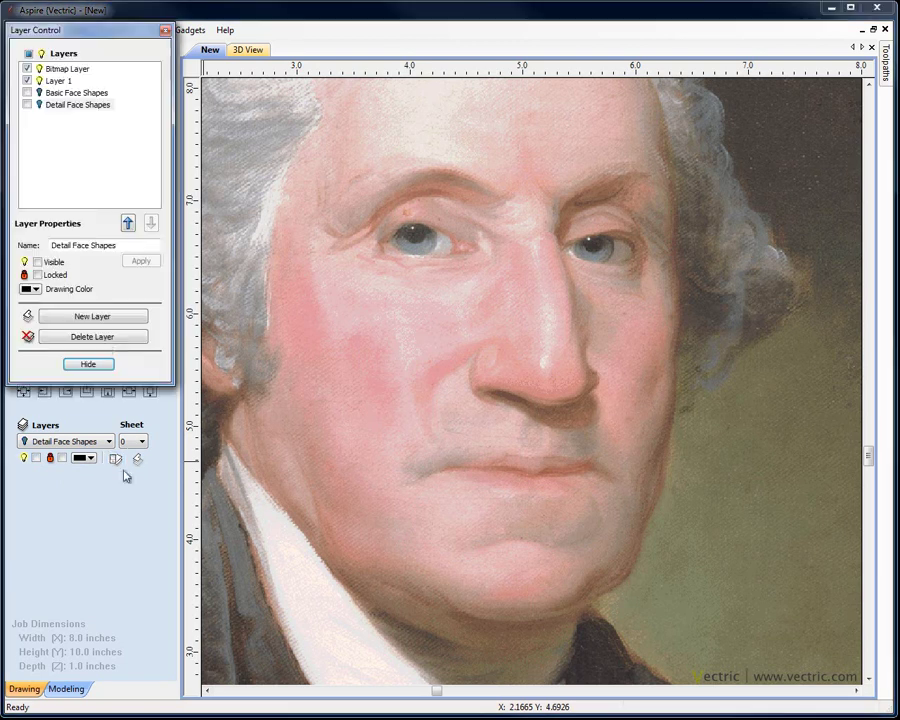
{"action": "left_click", "coordinate": [81, 317]}
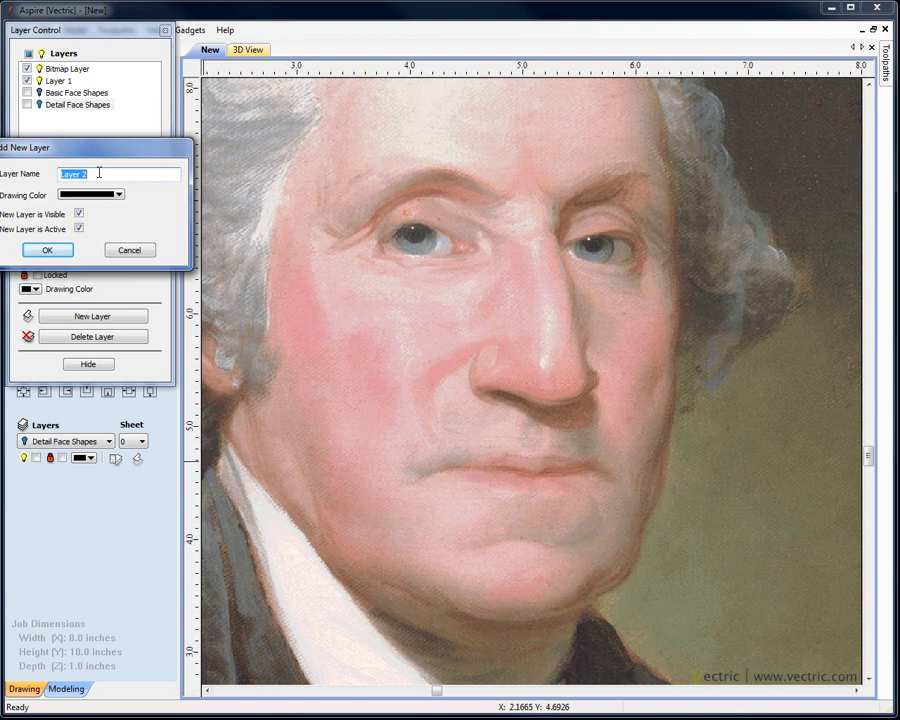
{"action": "left_click", "coordinate": [62, 251]}
{"action": "left_click", "coordinate": [88, 364]}
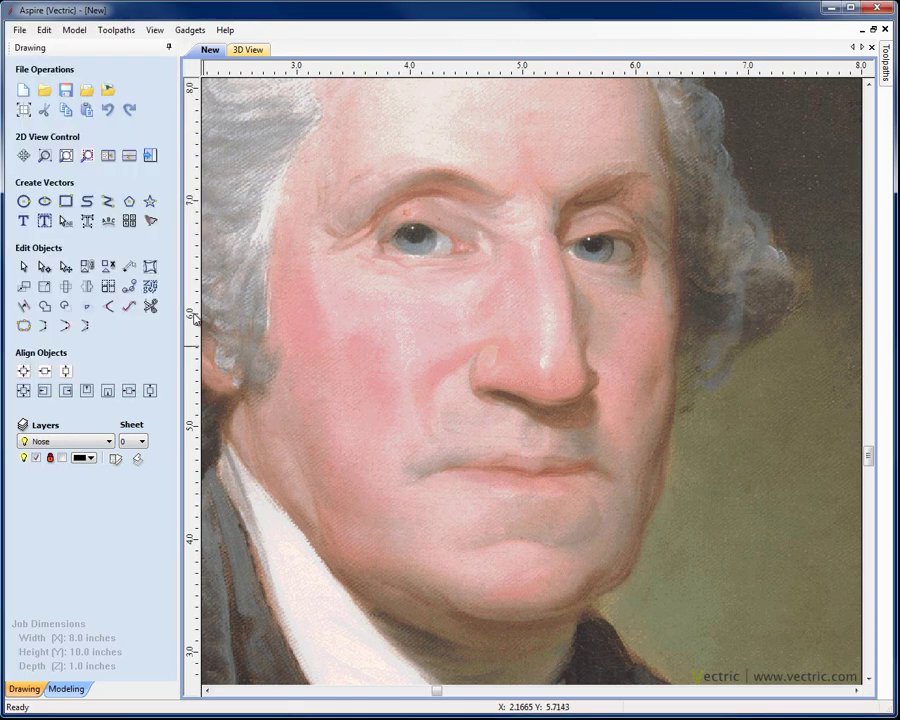
Trace the nose from between the brows around the tip and nostril with a closed polyline, about 1.09 inches wide and 2.04 inches high.
{"action": "left_click", "coordinate": [106, 202]}
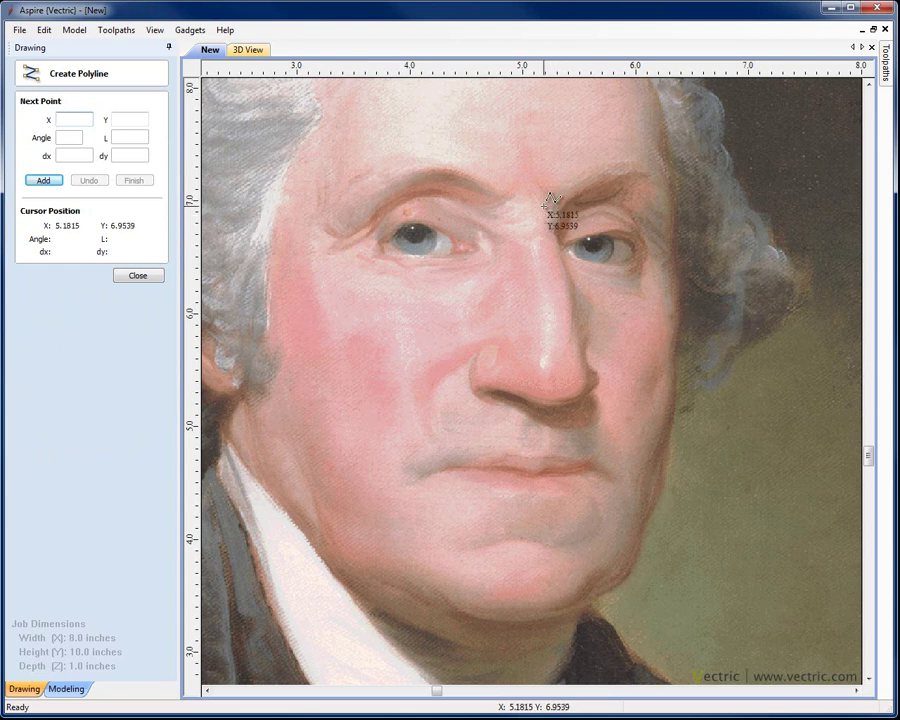
{"action": "left_click", "coordinate": [526, 174]}
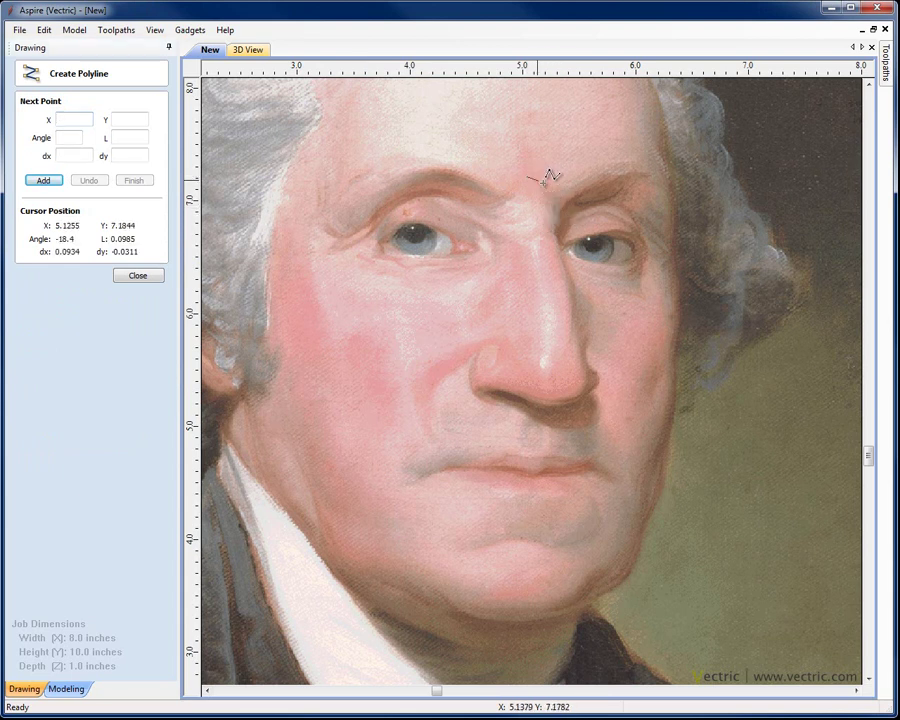
{"action": "left_click", "coordinate": [563, 196]}
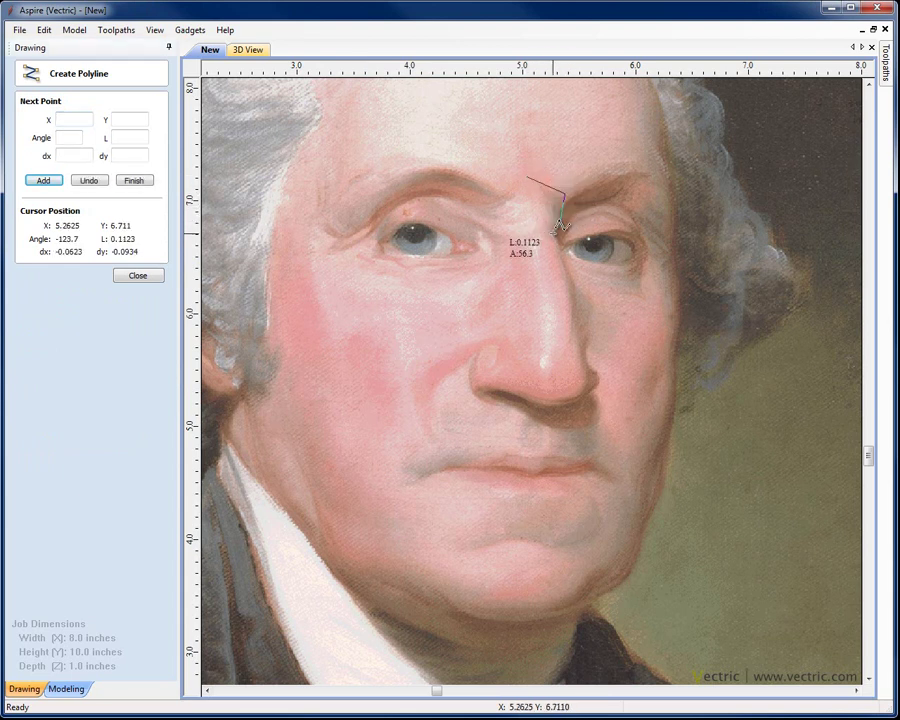
{"action": "left_click", "coordinate": [557, 240]}
{"action": "left_click", "coordinate": [576, 309]}
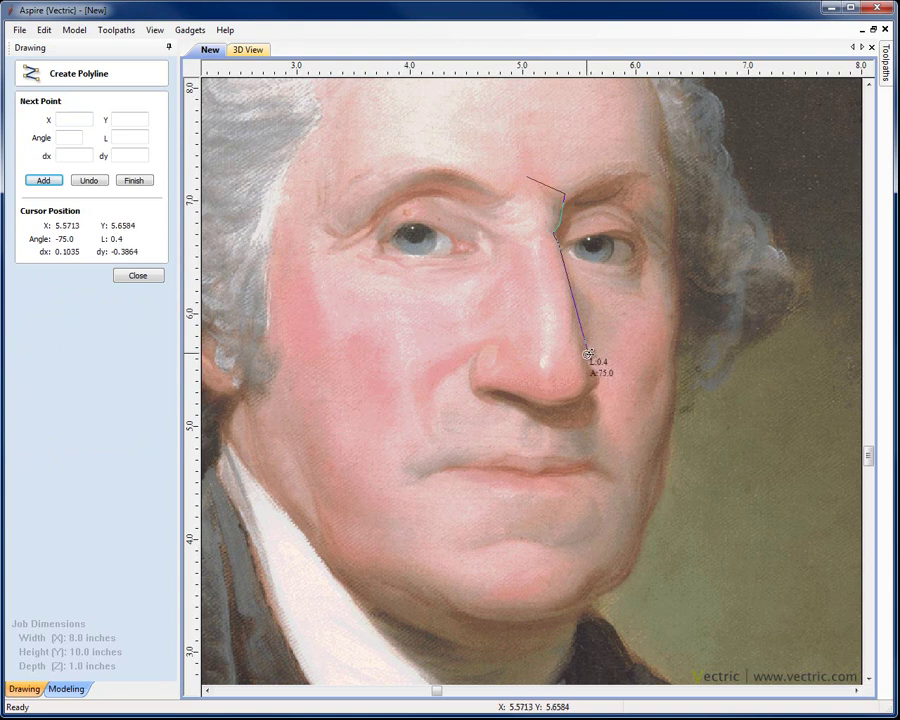
{"action": "left_click", "coordinate": [585, 358]}
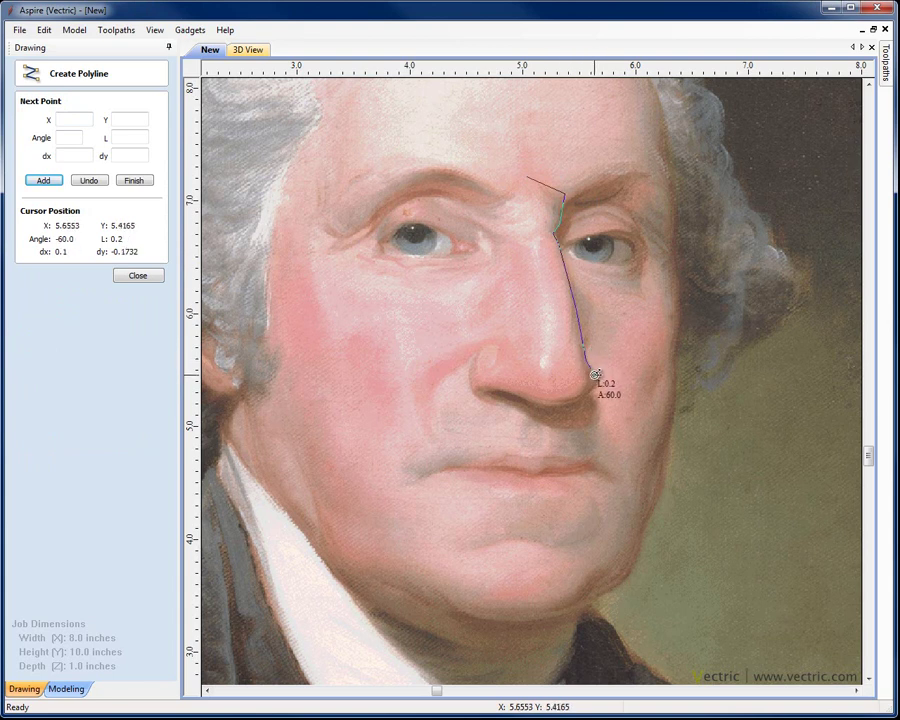
{"action": "left_click", "coordinate": [589, 370]}
{"action": "left_click", "coordinate": [582, 393]}
{"action": "left_click", "coordinate": [542, 403]}
{"action": "left_click", "coordinate": [499, 386]}
{"action": "left_click", "coordinate": [487, 386]}
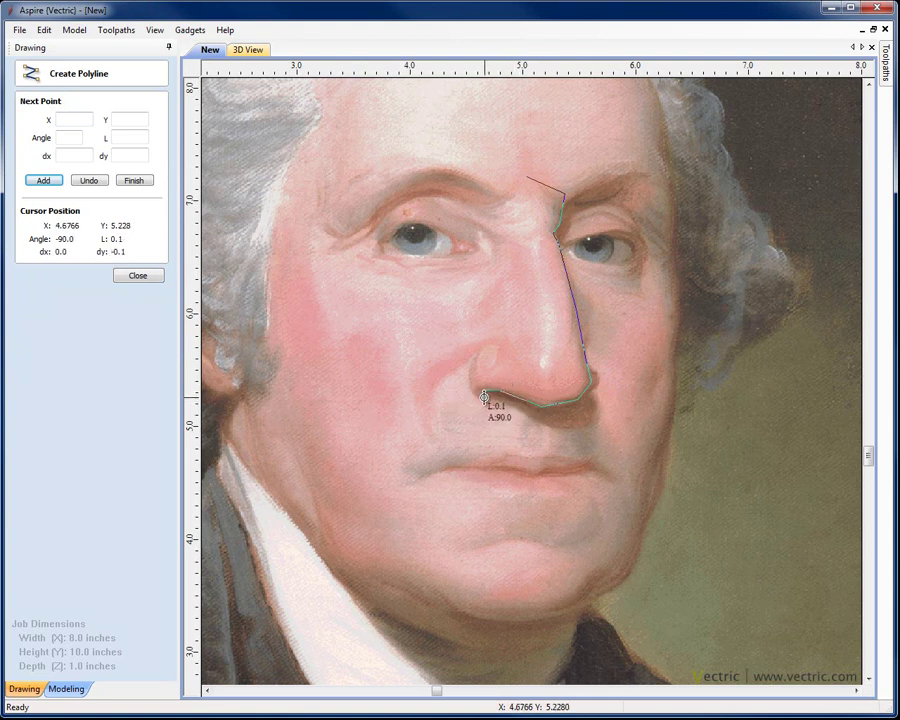
{"action": "left_click", "coordinate": [469, 387]}
{"action": "left_click", "coordinate": [470, 366]}
{"action": "left_click", "coordinate": [478, 346]}
{"action": "left_click", "coordinate": [495, 338]}
{"action": "left_click", "coordinate": [510, 285]}
{"action": "left_click", "coordinate": [508, 225]}
{"action": "left_click", "coordinate": [503, 195]}
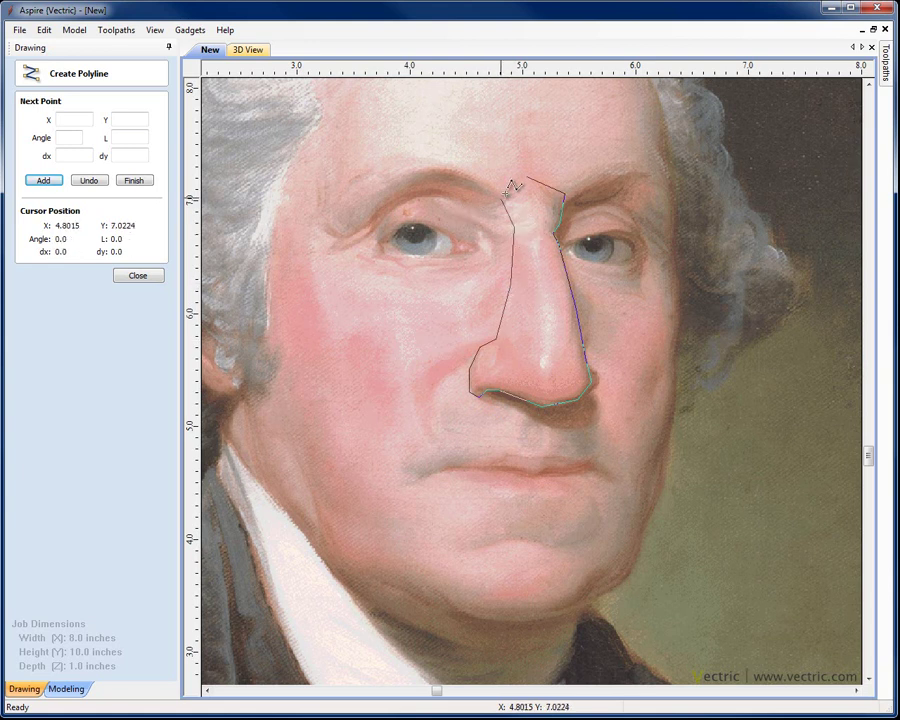
{"action": "left_click", "coordinate": [529, 180]}
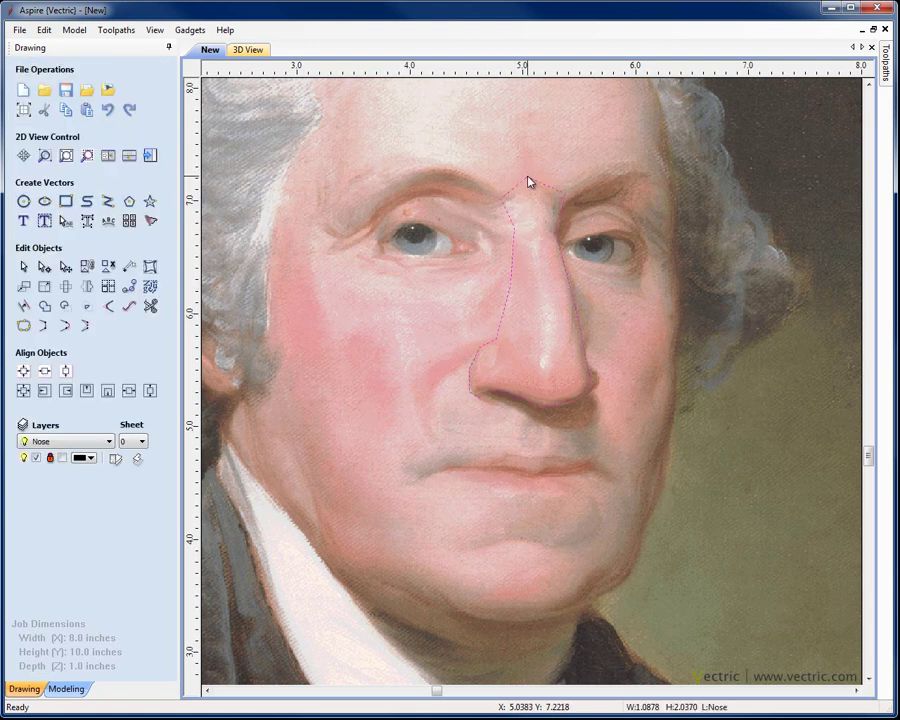
Convert all of the nose outline's straight spans into smooth curves.
{"action": "left_click", "coordinate": [529, 181]}
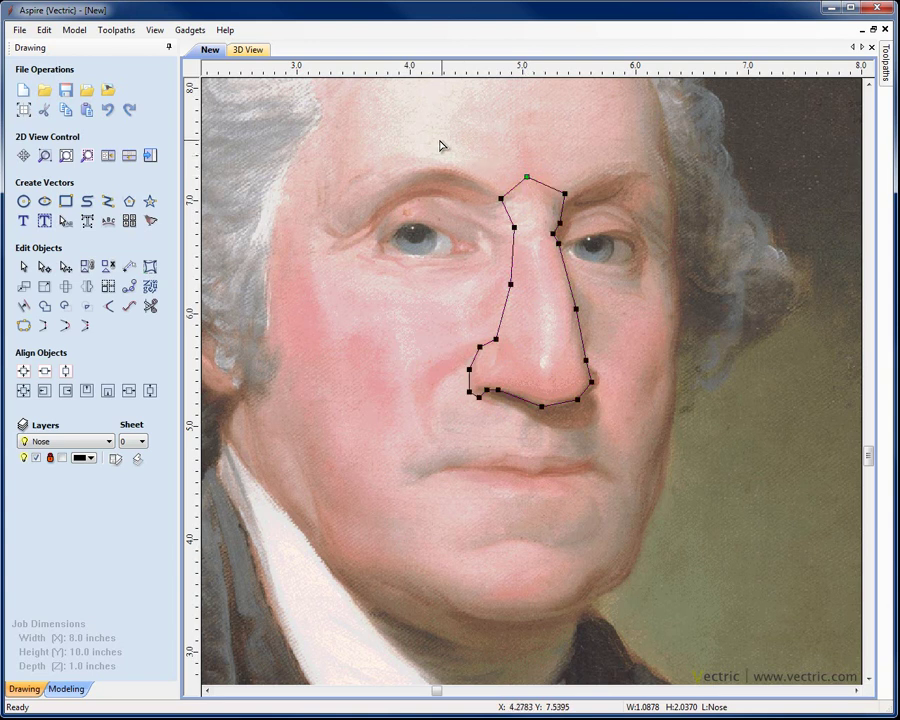
{"action": "key", "text": "s"}
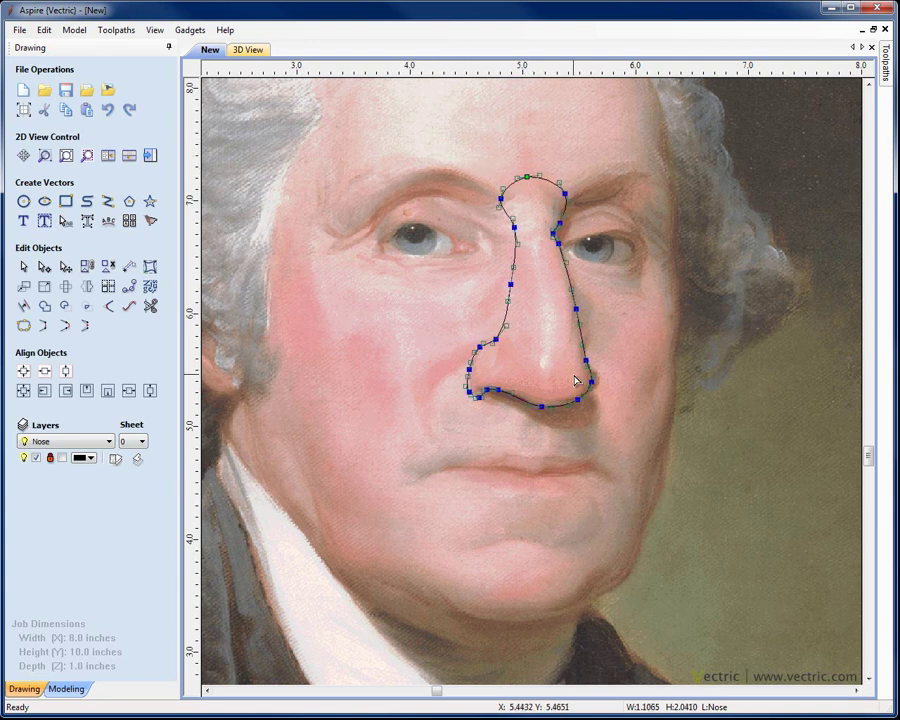
Adjust the nose outline's nodes around the shaded side and underside of the nose tip, making the outline about 1.09 by 2.04 inches.
{"action": "scroll", "coordinate": [542, 288], "scroll_direction": "up", "scroll_amount": 3}
{"action": "mouse_move", "coordinate": [573, 166]}
{"action": "left_mouse_down"}
{"action": "mouse_move", "coordinate": [581, 194]}
{"action": "mouse_move", "coordinate": [587, 180]}
{"action": "mouse_move", "coordinate": [578, 164]}
{"action": "left_mouse_up"}
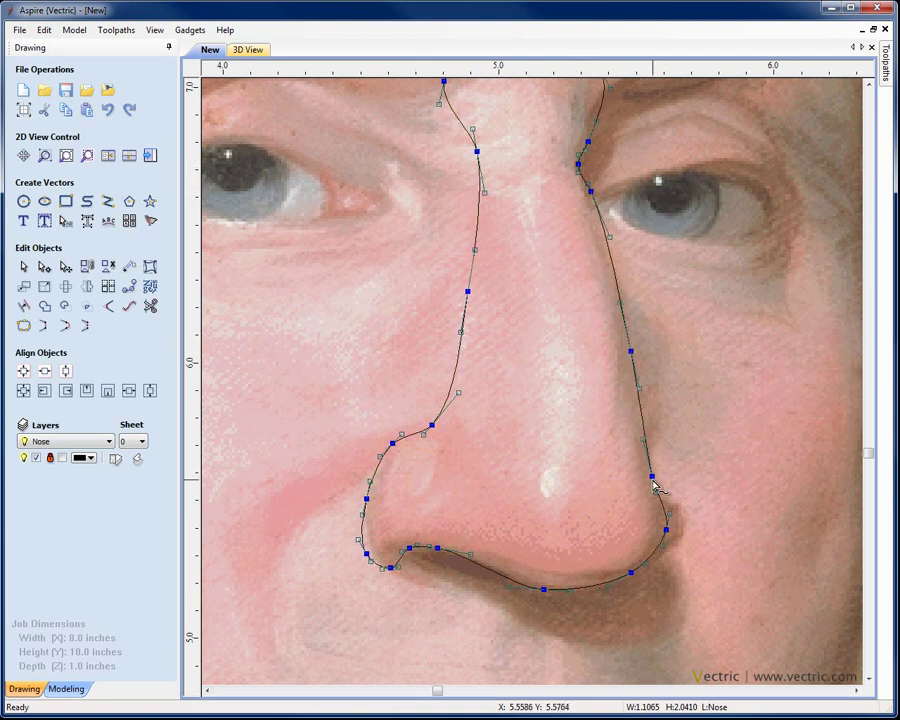
{"action": "left_click_drag", "start_coordinate": [666, 529], "coordinate": [660, 535]}
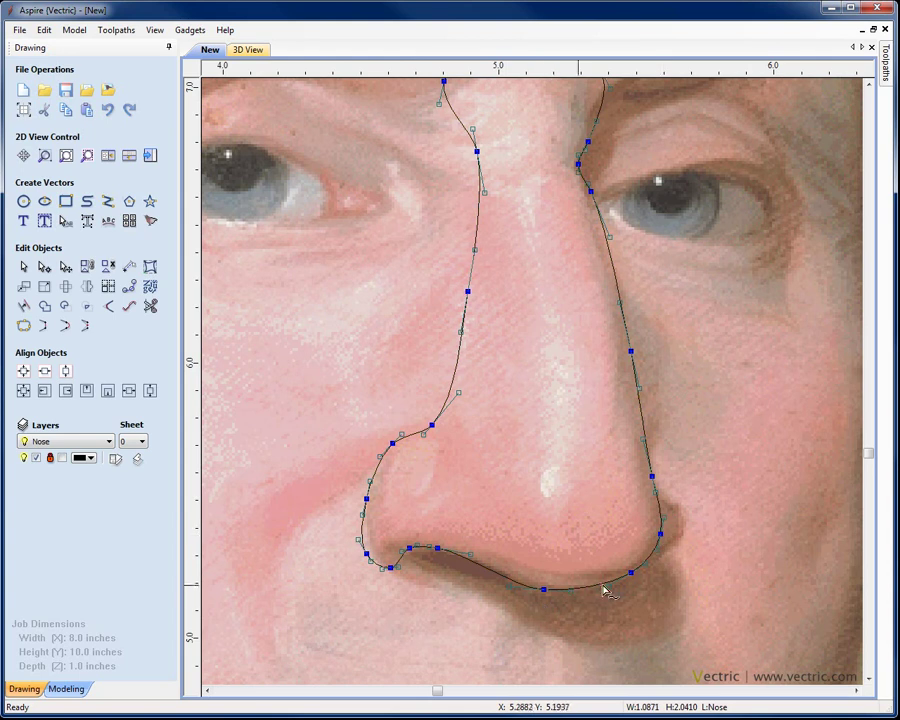
{"action": "left_click_drag", "start_coordinate": [631, 573], "coordinate": [634, 576]}
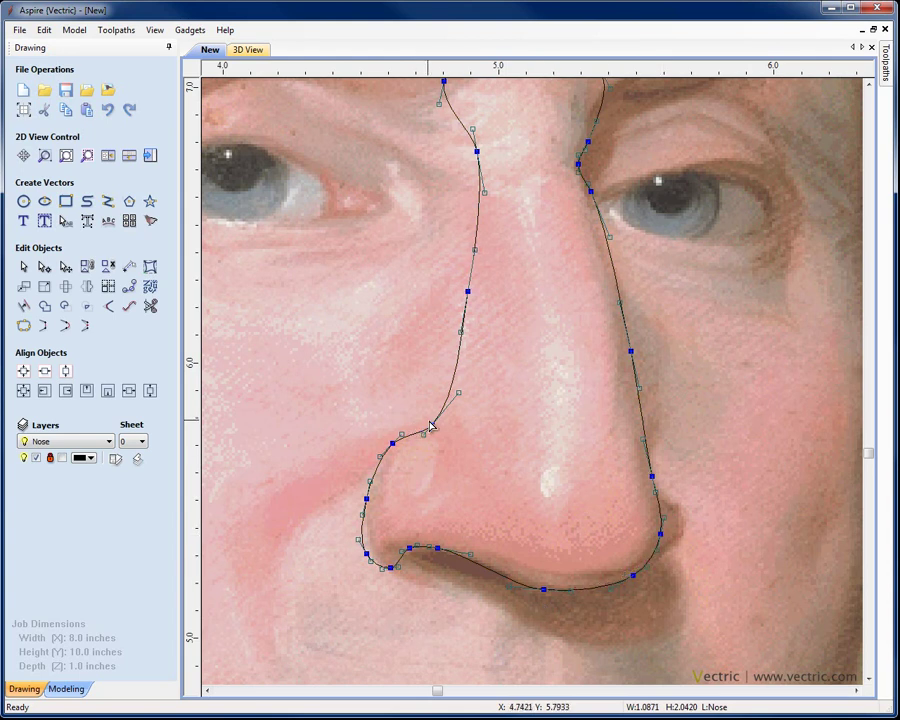
Reposition the nose outline's nodes above the nostril wing and at its lower corner, making the outline about 1.08 inches wide.
{"action": "left_click_drag", "start_coordinate": [432, 425], "coordinate": [437, 409]}
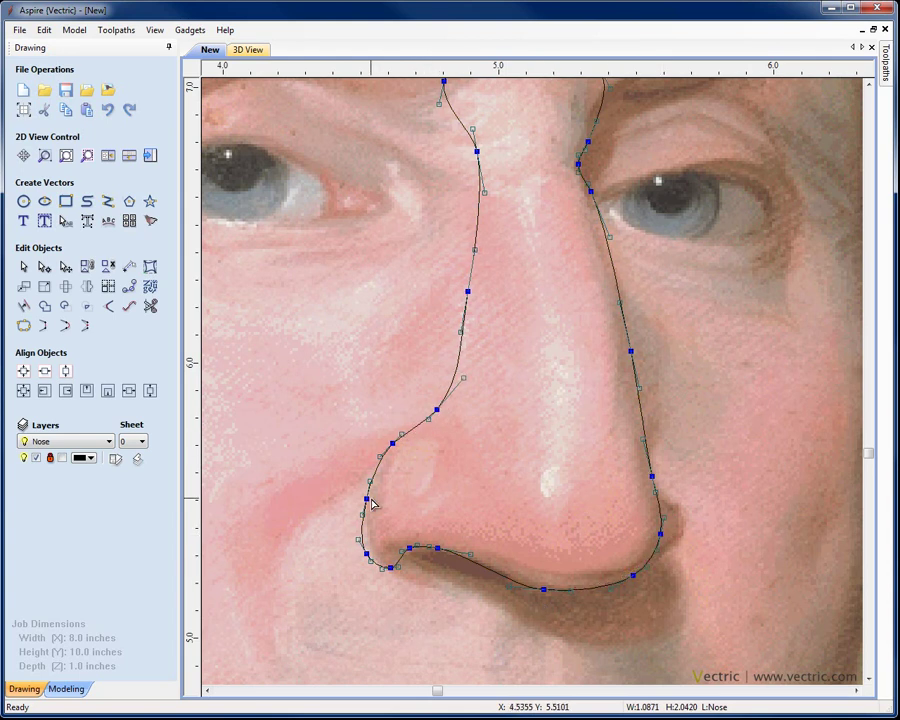
{"action": "left_click_drag", "start_coordinate": [368, 550], "coordinate": [373, 549]}
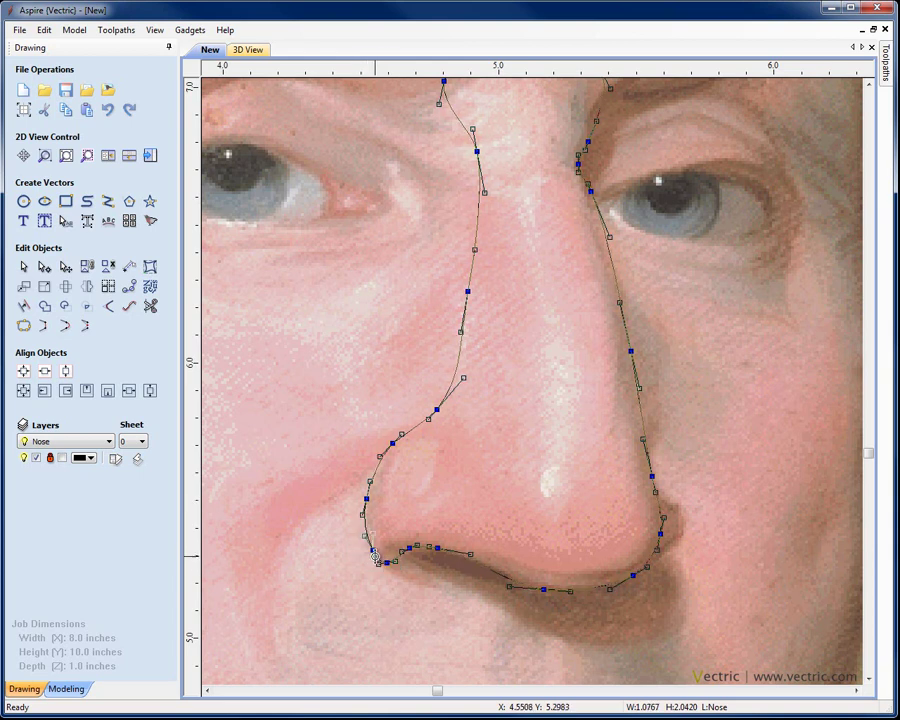
{"action": "left_click_drag", "start_coordinate": [374, 550], "coordinate": [366, 536]}
{"action": "scroll", "coordinate": [366, 536], "scroll_direction": "up", "scroll_amount": 3}
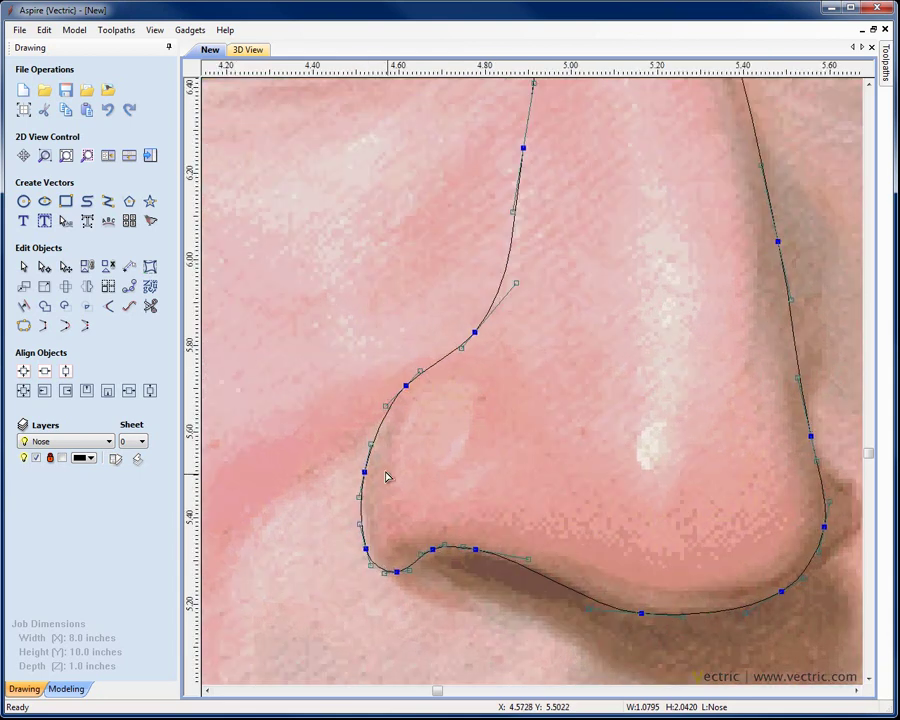
{"action": "scroll", "coordinate": [402, 430], "scroll_direction": "down", "scroll_amount": 3}
{"action": "left_click", "coordinate": [455, 320]}
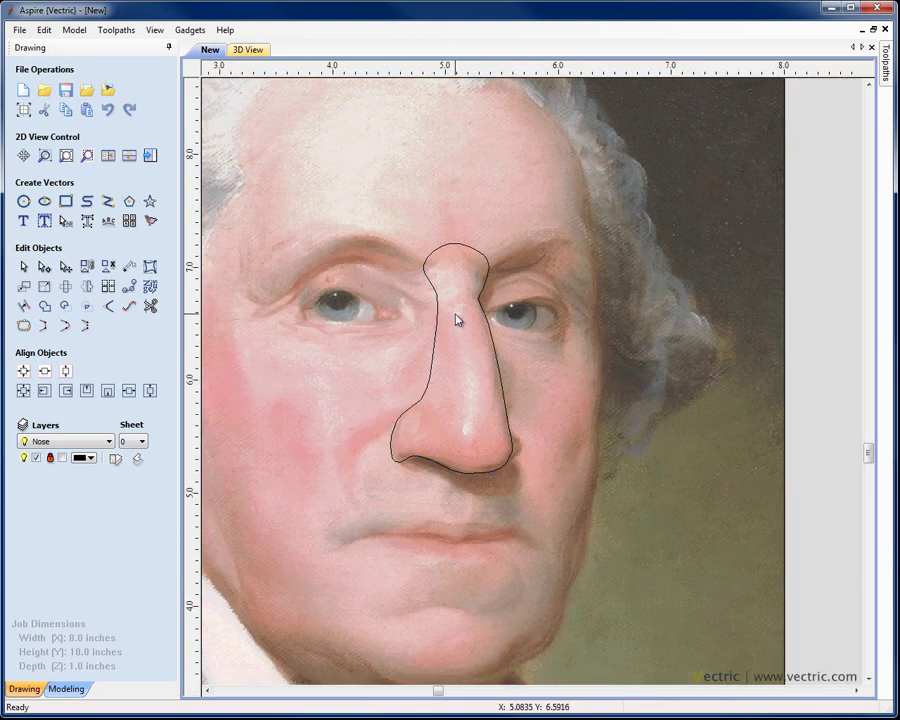
Examine the finished nose outline against the whole portrait and the hair around the side of the head.
{"action": "scroll", "coordinate": [455, 320], "scroll_direction": "down", "scroll_amount": 3}
{"action": "scroll", "coordinate": [455, 320], "scroll_direction": "up", "scroll_amount": 1}
{"action": "scroll", "coordinate": [455, 320], "scroll_direction": "down", "scroll_amount": 1}
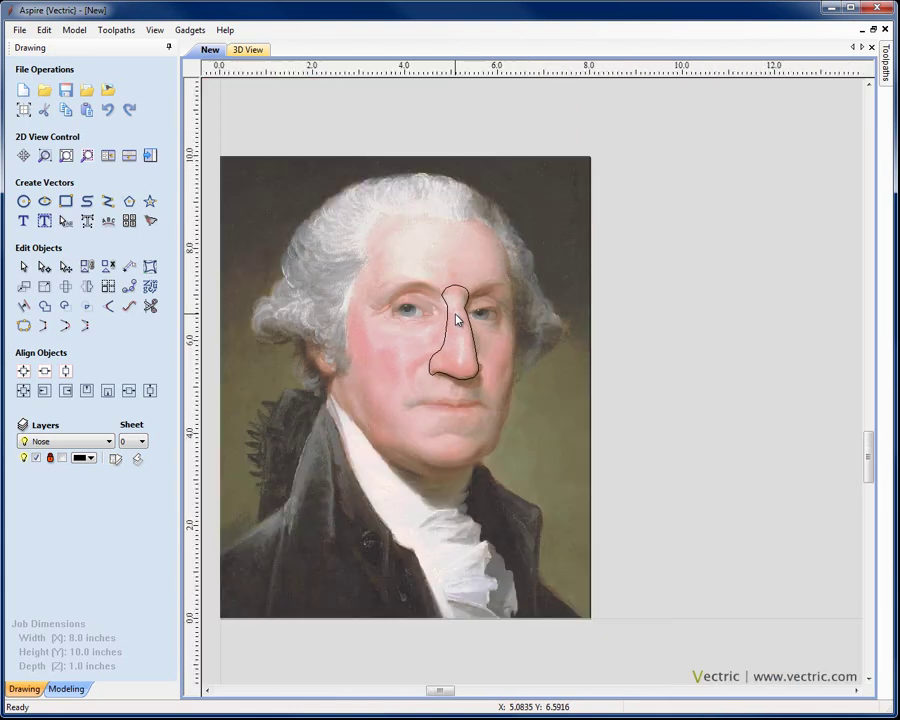
{"action": "left_click", "coordinate": [208, 691]}
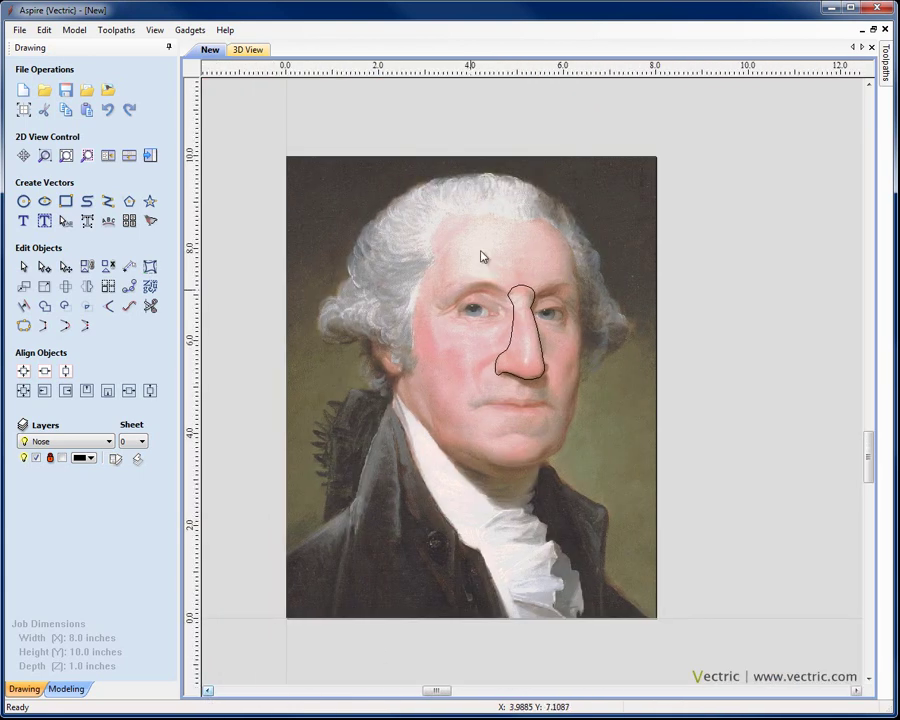
{"action": "scroll", "coordinate": [515, 343], "scroll_direction": "up", "scroll_amount": 2}
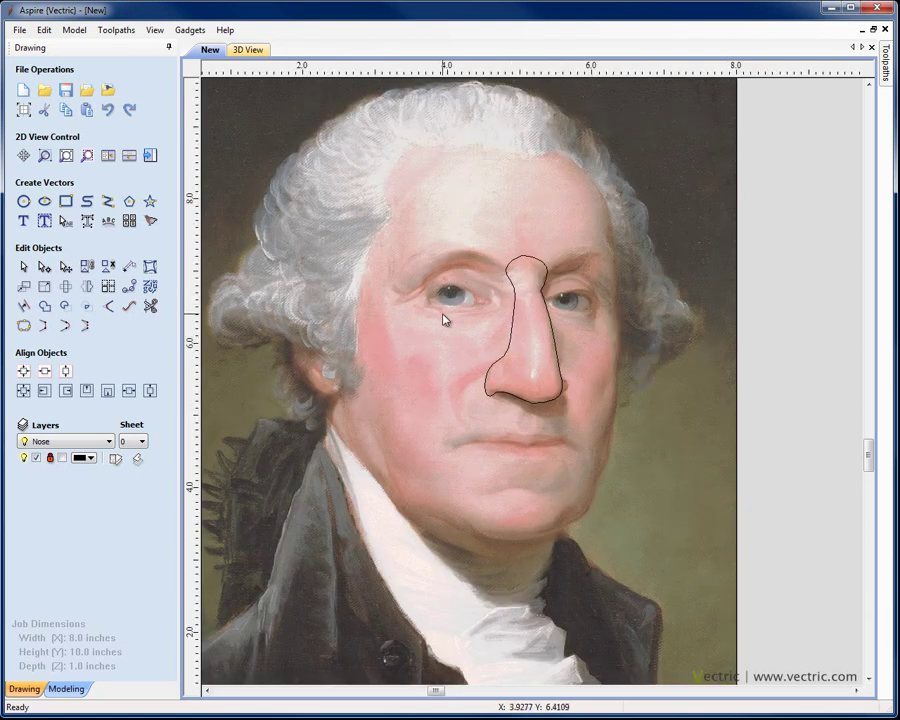
{"action": "scroll", "coordinate": [445, 320], "scroll_direction": "up", "scroll_amount": 2}
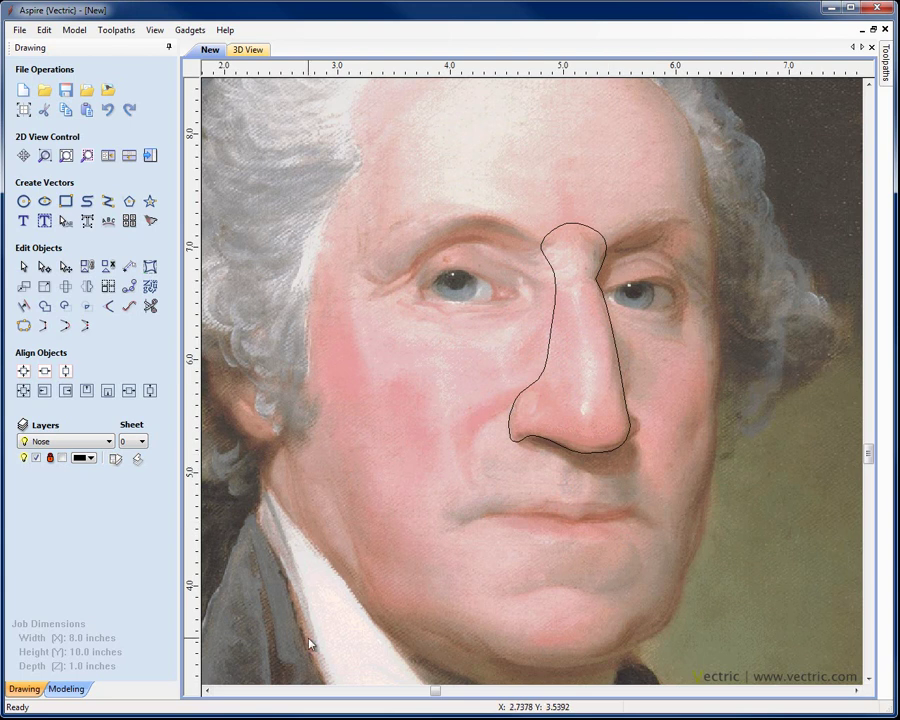
{"action": "left_click", "coordinate": [208, 691]}
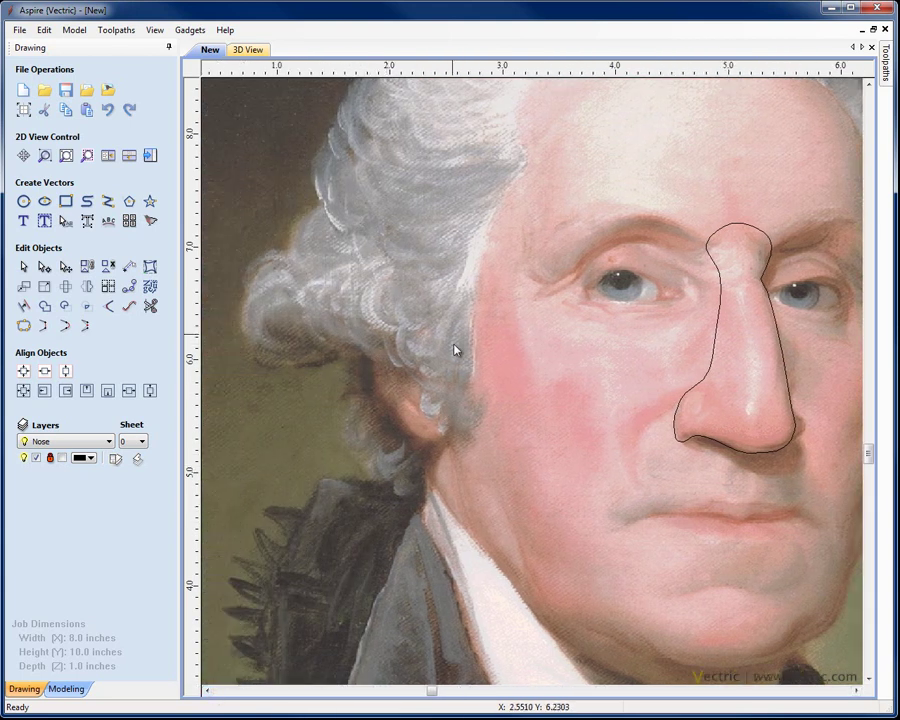
{"action": "scroll", "coordinate": [468, 327], "scroll_direction": "down", "scroll_amount": 3}
{"action": "scroll", "coordinate": [480, 320], "scroll_direction": "up", "scroll_amount": 2}
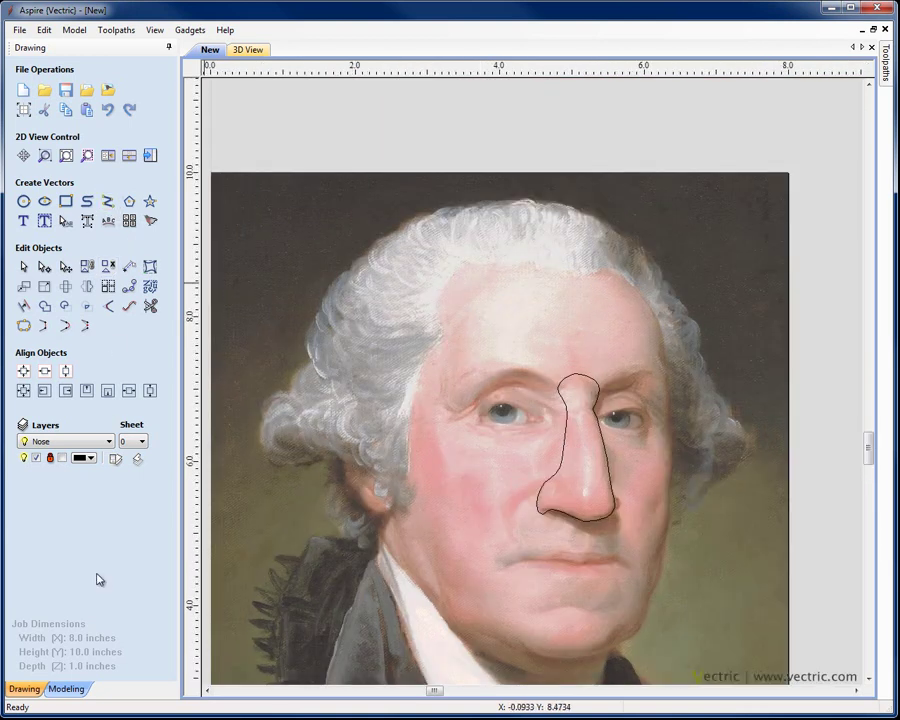
Hide the Nose layer and create a visible, active new layer named Hair.
{"action": "left_click", "coordinate": [115, 458]}
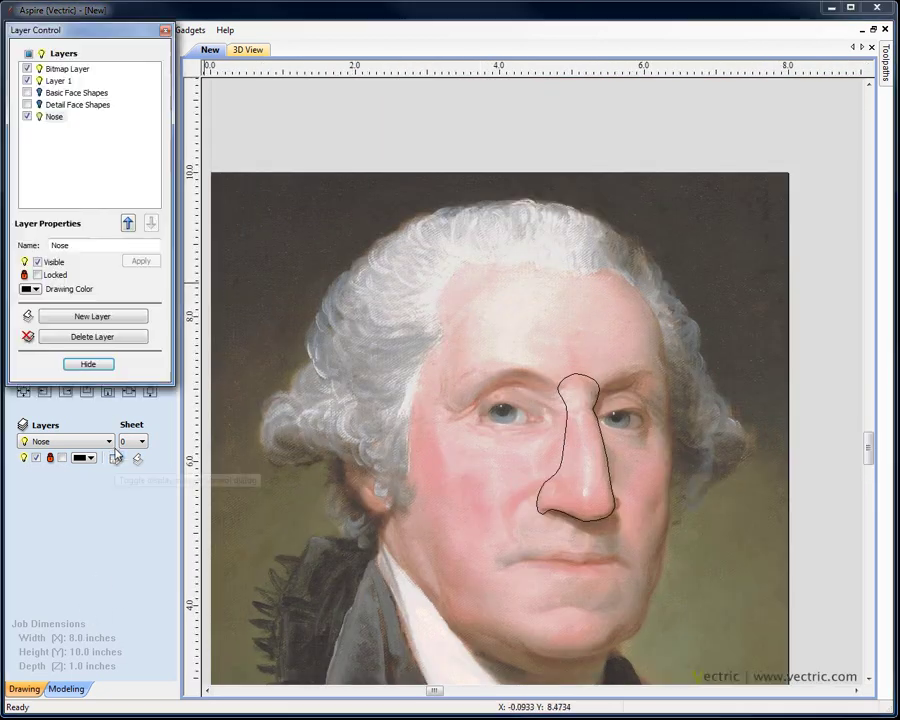
{"action": "left_click", "coordinate": [27, 117]}
{"action": "left_click", "coordinate": [74, 316]}
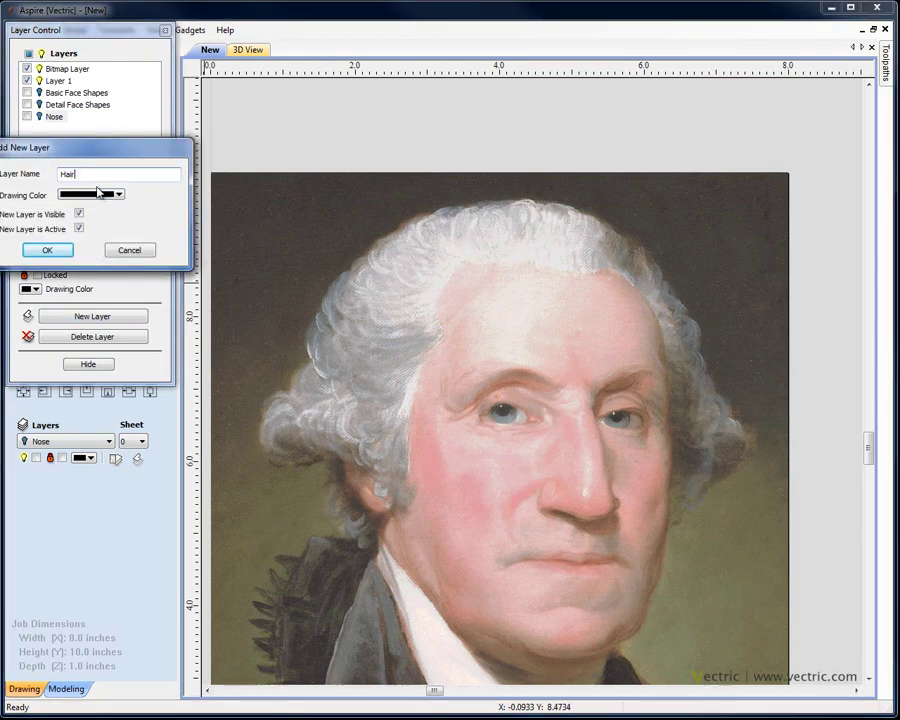
{"action": "left_click", "coordinate": [47, 250]}
{"action": "left_click", "coordinate": [89, 365]}
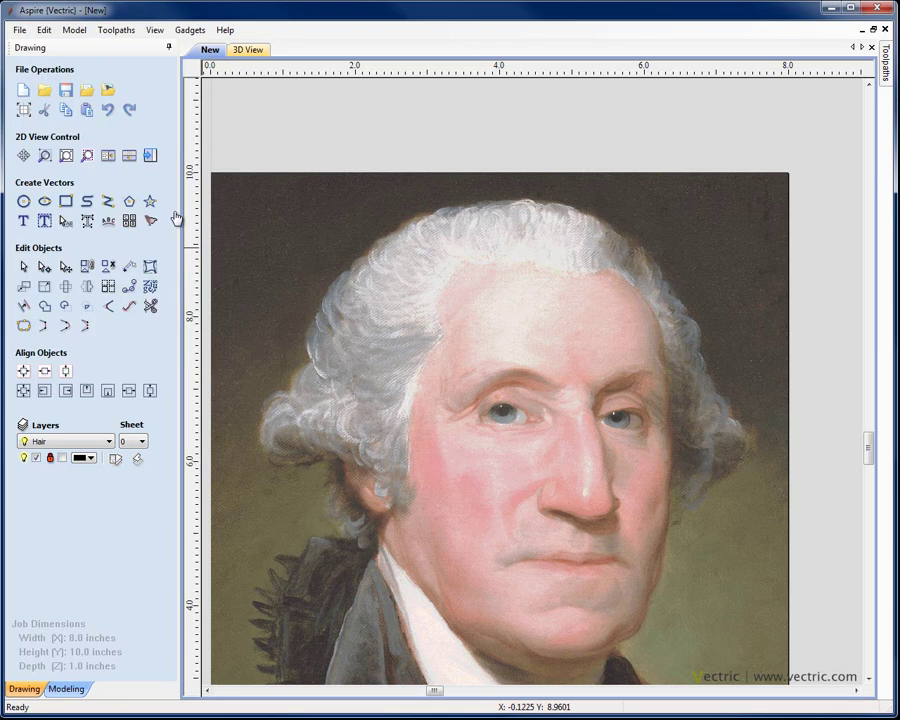
Trace the hairline from the forehead down around the sideburn and over the ear with an open polyline, about 1.79 inches wide and 3.46 inches high.
{"action": "left_click", "coordinate": [107, 201]}
{"action": "left_click", "coordinate": [461, 262]}
{"action": "left_click", "coordinate": [434, 303]}
{"action": "left_click", "coordinate": [442, 325]}
{"action": "left_click", "coordinate": [443, 338]}
{"action": "left_click", "coordinate": [422, 364]}
{"action": "left_click", "coordinate": [408, 436]}
{"action": "left_click", "coordinate": [409, 481]}
{"action": "left_click", "coordinate": [425, 487]}
{"action": "left_click", "coordinate": [405, 512]}
{"action": "left_click", "coordinate": [391, 508]}
{"action": "left_click", "coordinate": [380, 499]}
{"action": "left_click", "coordinate": [369, 491]}
{"action": "left_click", "coordinate": [375, 470]}
{"action": "left_click", "coordinate": [362, 463]}
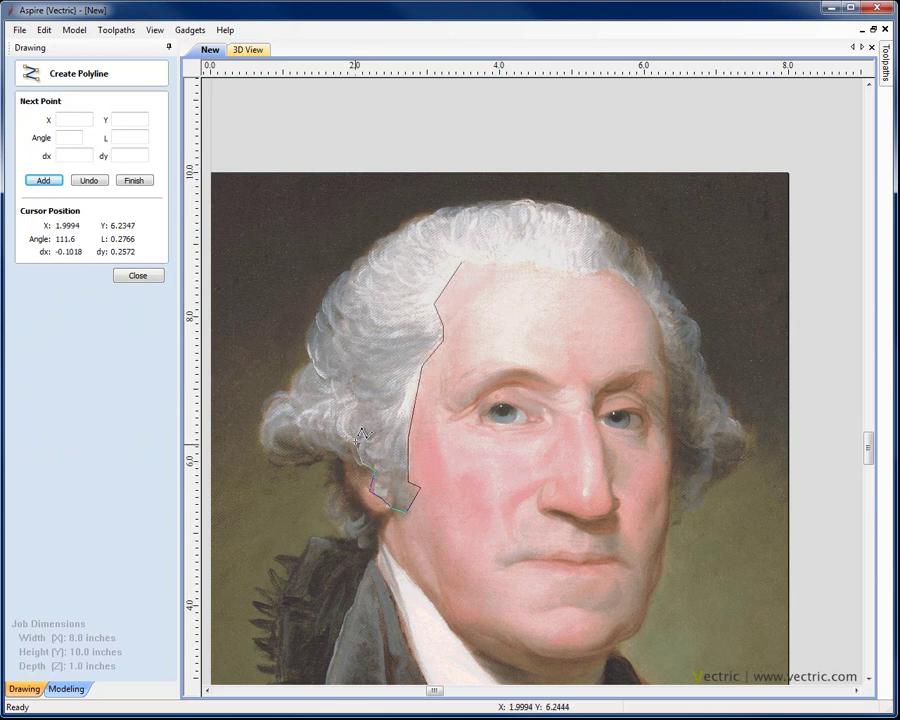
{"action": "left_click", "coordinate": [357, 442]}
{"action": "left_click", "coordinate": [330, 441]}
{"action": "left_click", "coordinate": [339, 402]}
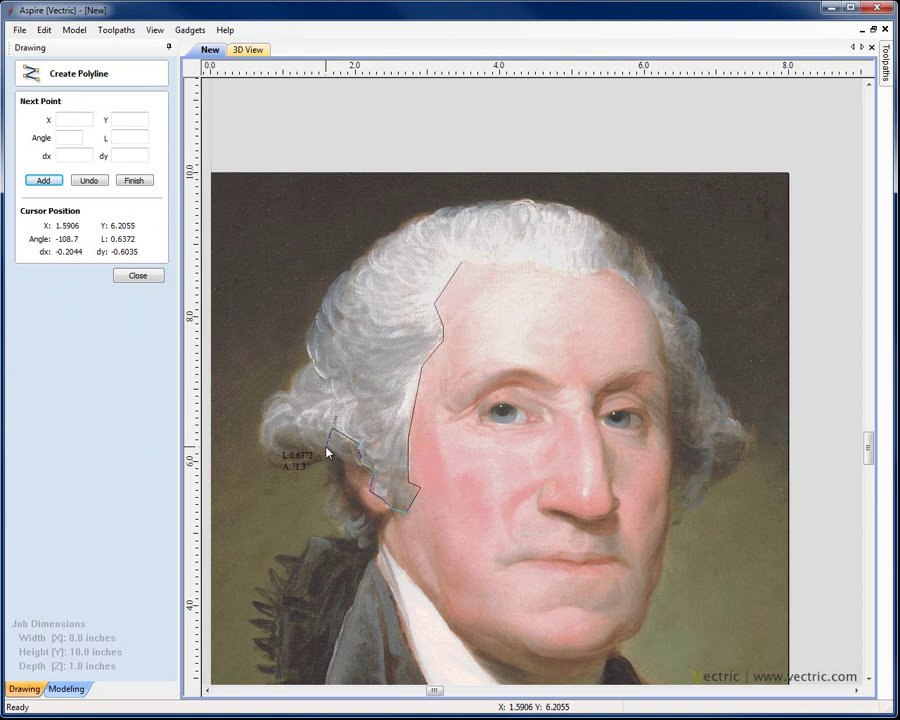
{"action": "key", "text": "Escape"}
{"action": "key", "text": "Escape"}
Reposition the hairline polyline's last nodes along the underside of the hair behind the ear.
{"action": "scroll", "coordinate": [345, 456], "scroll_direction": "up", "scroll_amount": 2}
{"action": "key", "text": "n"}
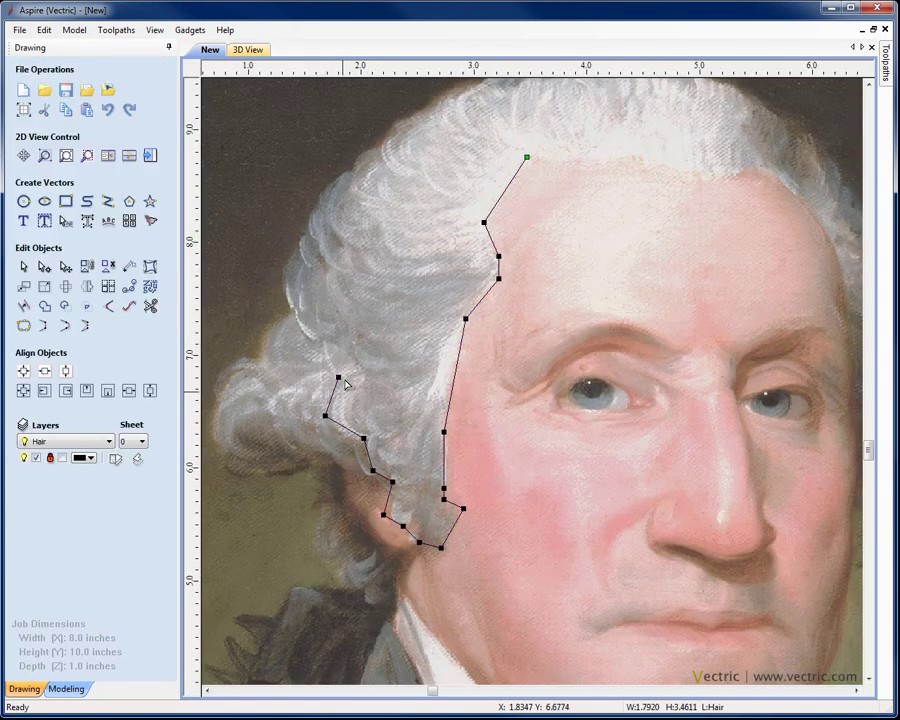
{"action": "left_click_drag", "start_coordinate": [340, 377], "coordinate": [282, 458]}
{"action": "left_click_drag", "start_coordinate": [327, 418], "coordinate": [348, 472]}
{"action": "left_click", "coordinate": [364, 440]}
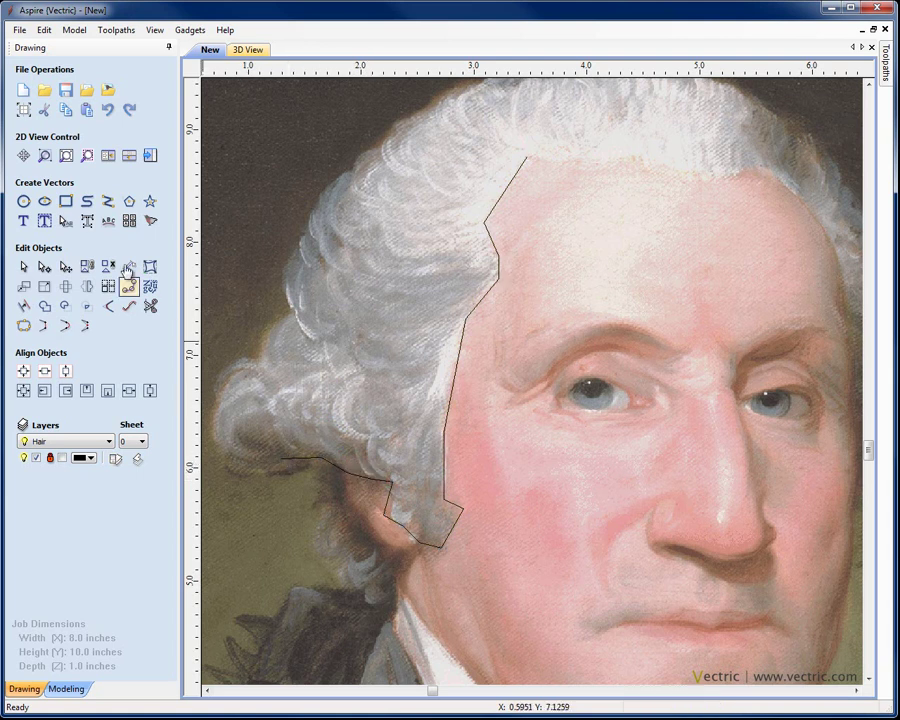
Trace the outer edge of the hair with an open polyline from the hairline's end, around the side curls and up towards the crown.
{"action": "left_click", "coordinate": [108, 201]}
{"action": "left_click", "coordinate": [280, 460]}
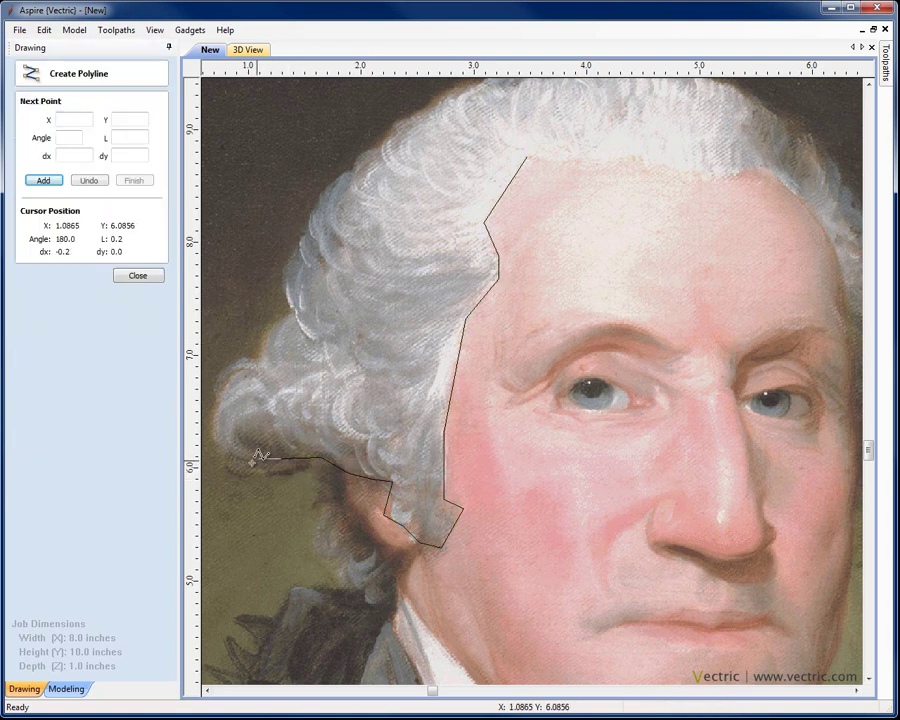
{"action": "left_click", "coordinate": [216, 434]}
{"action": "left_click", "coordinate": [229, 363]}
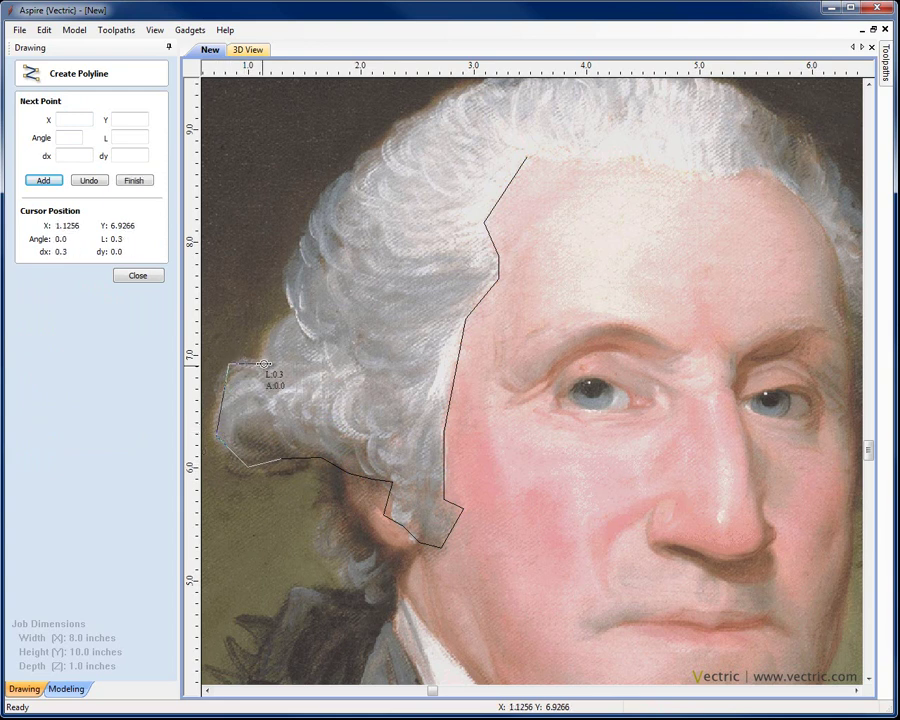
{"action": "left_click", "coordinate": [258, 321]}
{"action": "left_click", "coordinate": [290, 310]}
{"action": "left_click", "coordinate": [285, 272]}
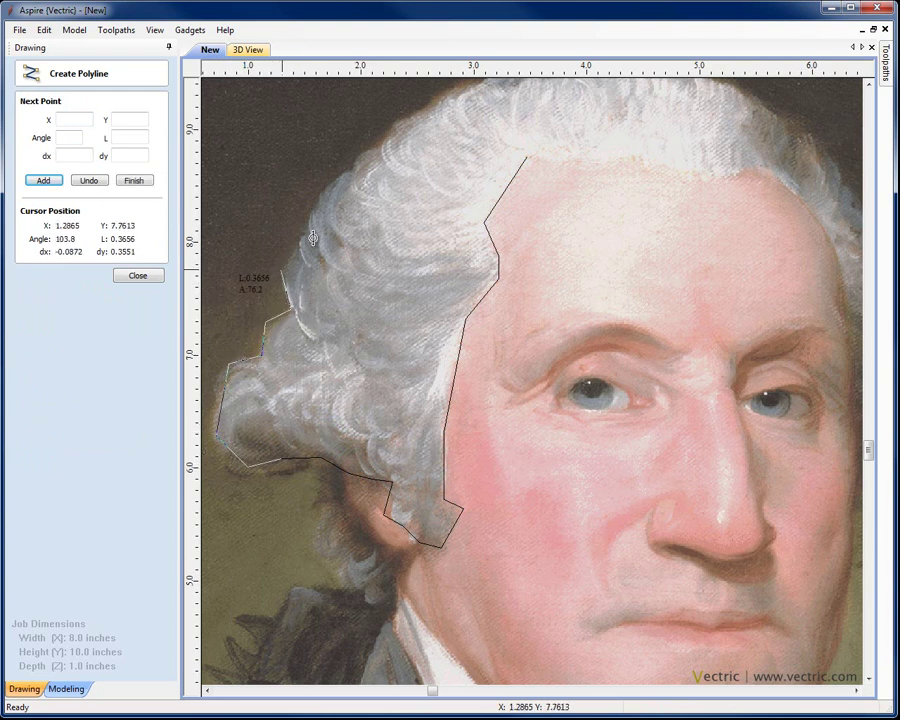
{"action": "left_click", "coordinate": [308, 220]}
{"action": "left_click", "coordinate": [318, 189]}
{"action": "left_click", "coordinate": [350, 167]}
{"action": "left_click", "coordinate": [355, 155]}
{"action": "left_click", "coordinate": [380, 144]}
{"action": "key", "text": "Escape"}
{"action": "scroll", "coordinate": [345, 283], "scroll_direction": "down", "scroll_amount": 2}
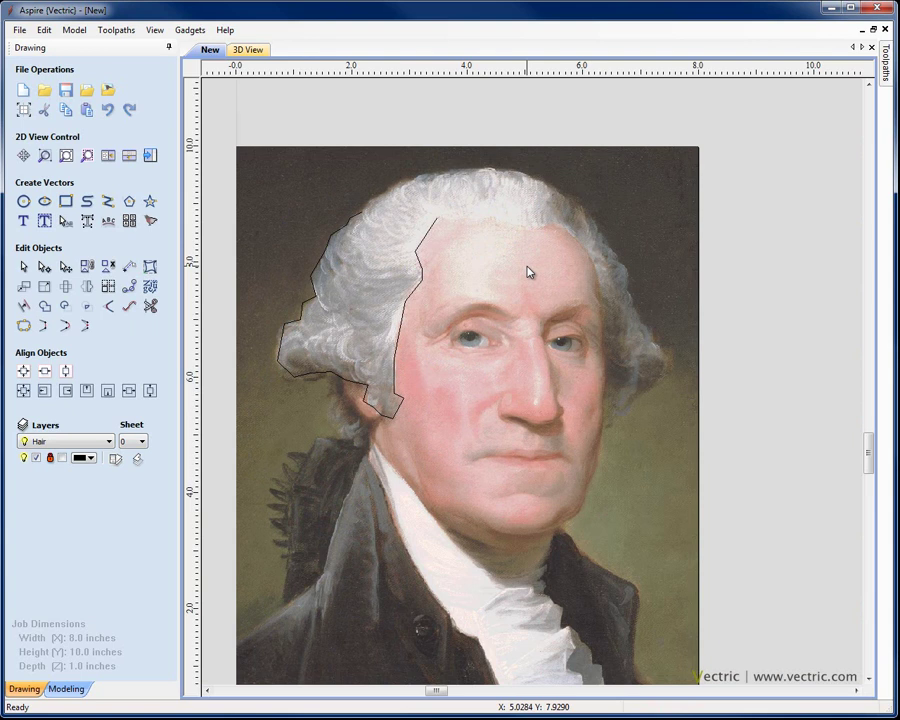
{"action": "scroll", "coordinate": [475, 364], "scroll_direction": "down", "scroll_amount": 1}
{"action": "scroll", "coordinate": [468, 495], "scroll_direction": "up", "scroll_amount": 1}
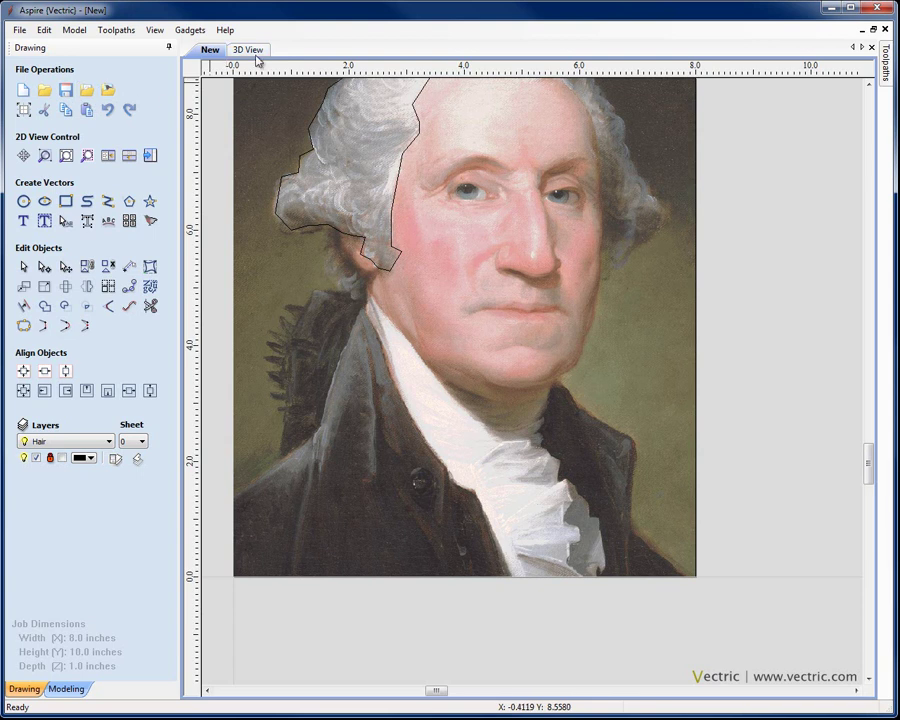
Open 1 Portrait-Vectors.crv3d from the D10 Modelling a Face Portrait folder without saving the changes to the current drawing.
{"action": "left_click", "coordinate": [44, 93]}
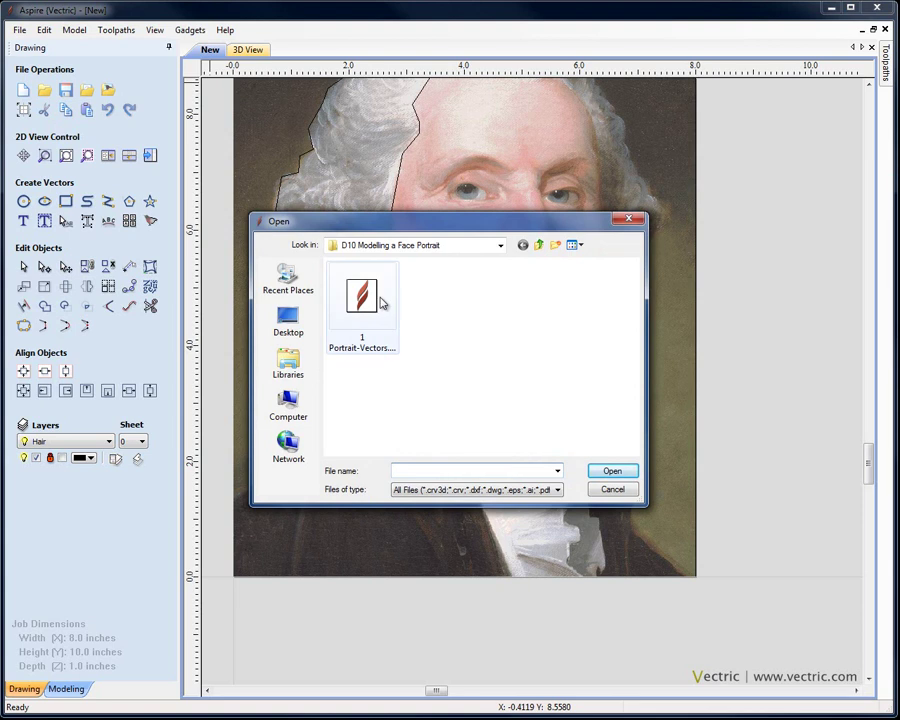
{"action": "left_click", "coordinate": [362, 298]}
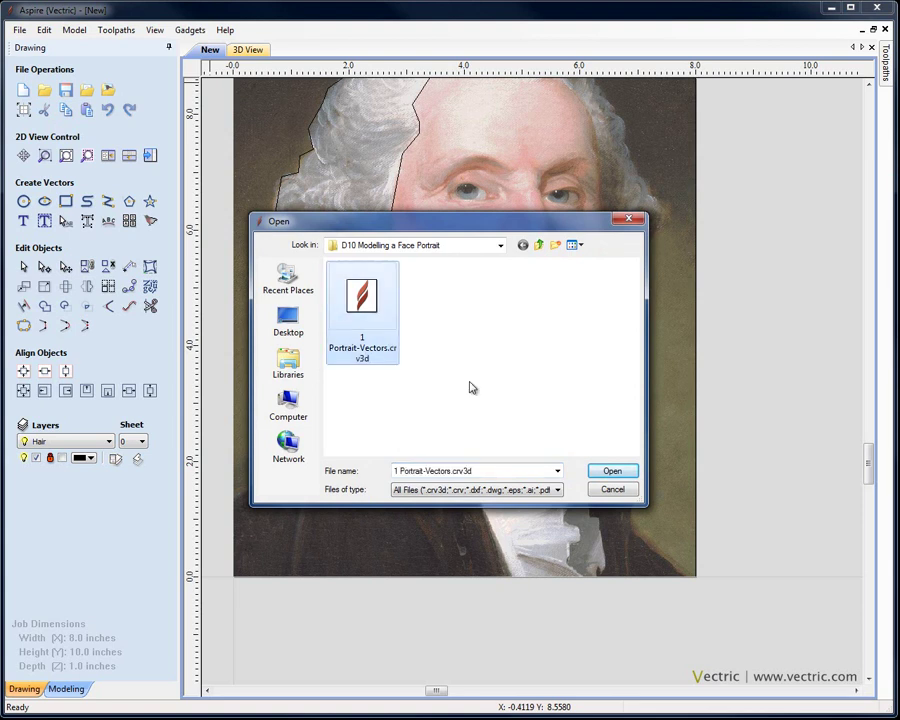
{"action": "left_click", "coordinate": [607, 470]}
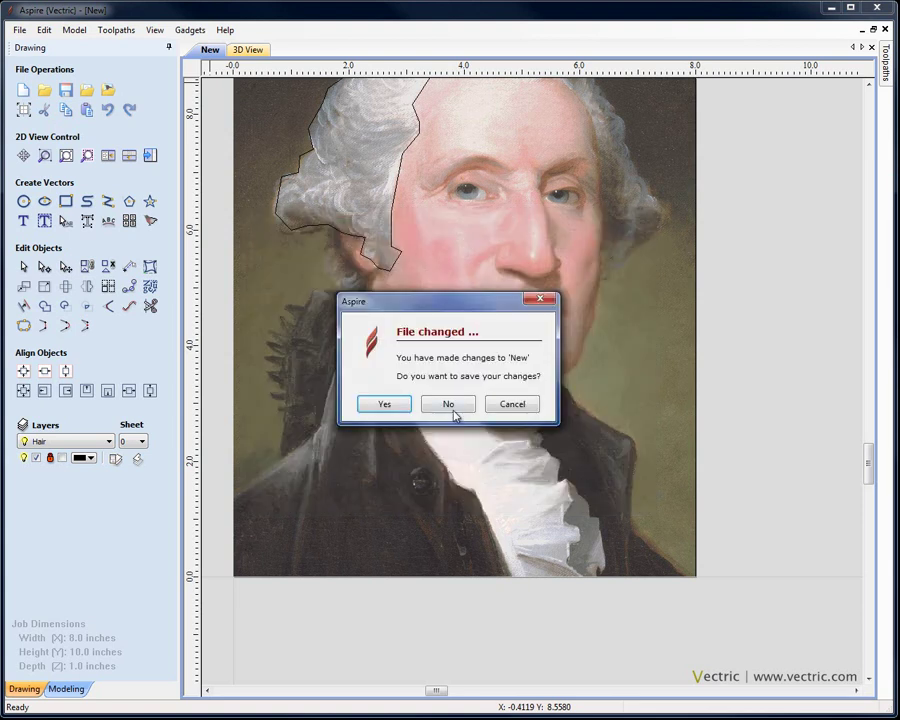
{"action": "left_click", "coordinate": [451, 405]}
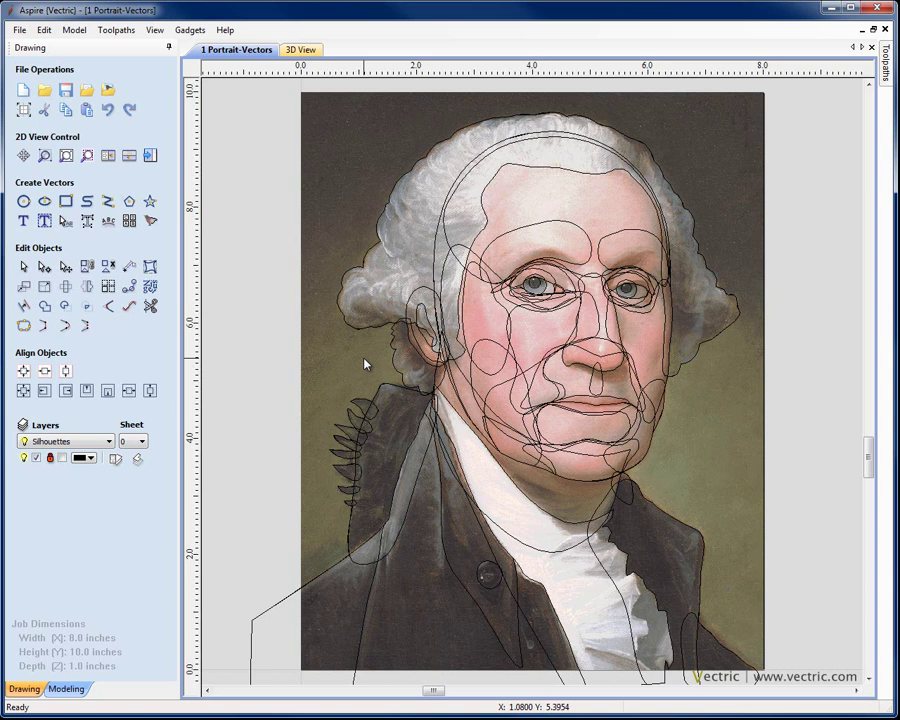
Hide all layers and examine the Base Face Shapes, Detail Face Shape, Mouth and Nose layers one at a time.
{"action": "scroll", "coordinate": [365, 365], "scroll_direction": "up", "scroll_amount": 1}
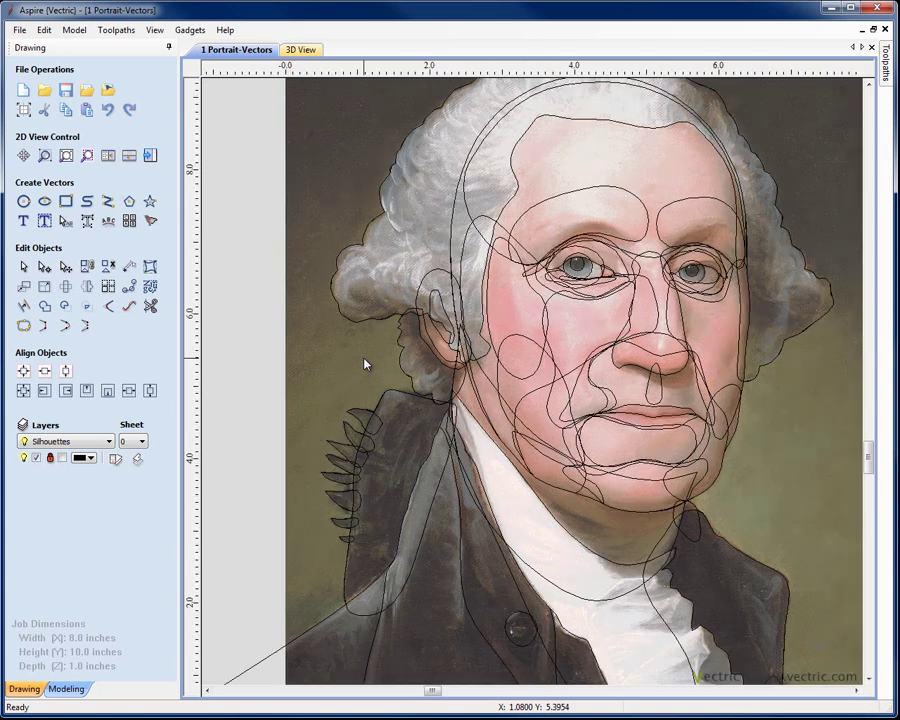
{"action": "scroll", "coordinate": [365, 365], "scroll_direction": "down", "scroll_amount": 2}
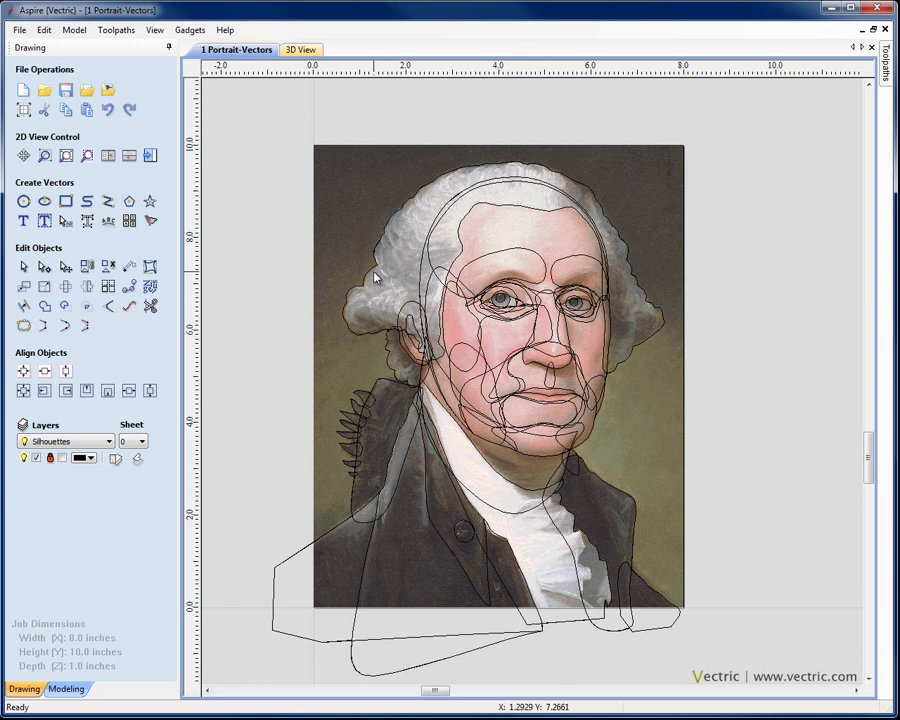
{"action": "left_click", "coordinate": [116, 458]}
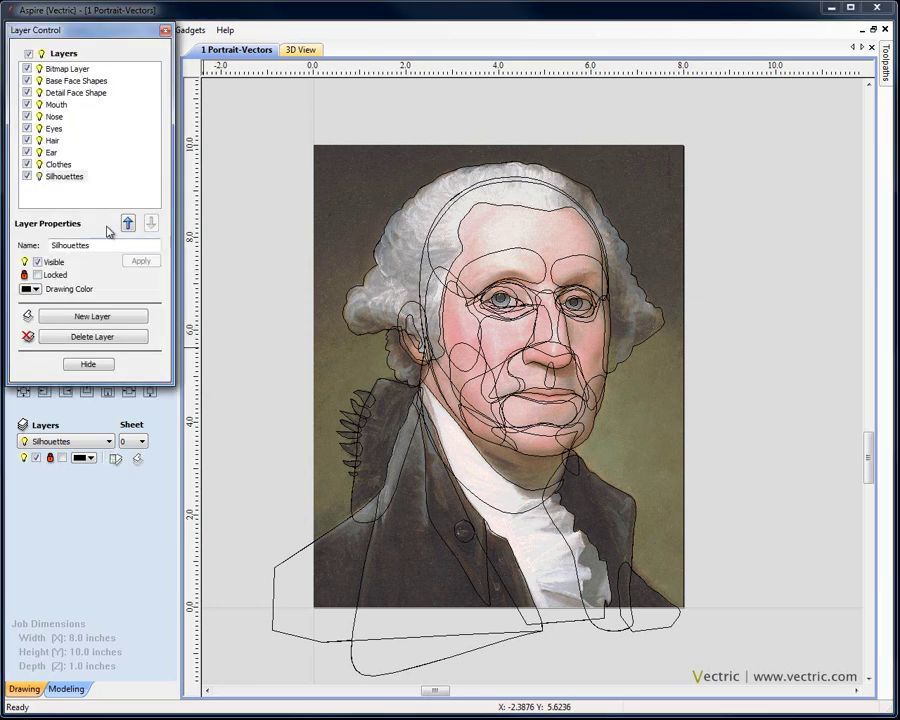
{"action": "left_click", "coordinate": [28, 55]}
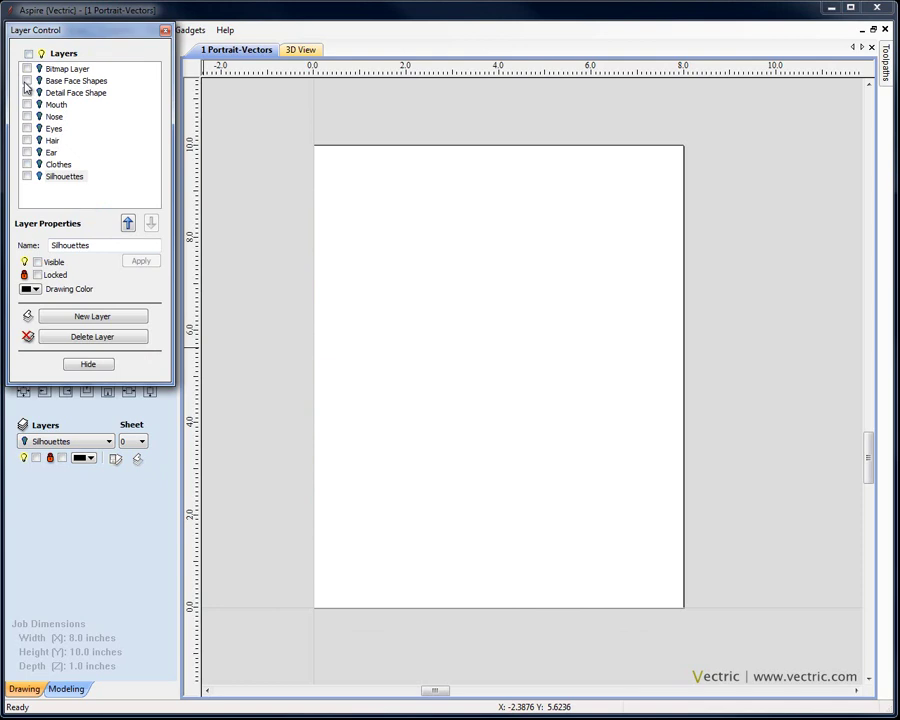
{"action": "left_click", "coordinate": [26, 81]}
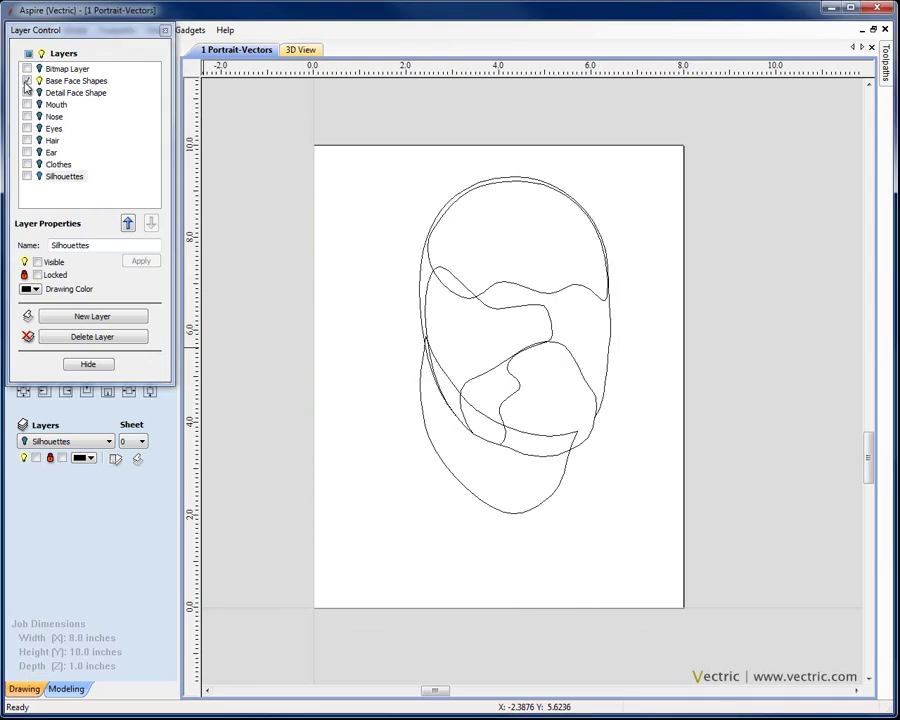
{"action": "left_click", "coordinate": [26, 81]}
{"action": "left_click", "coordinate": [26, 93]}
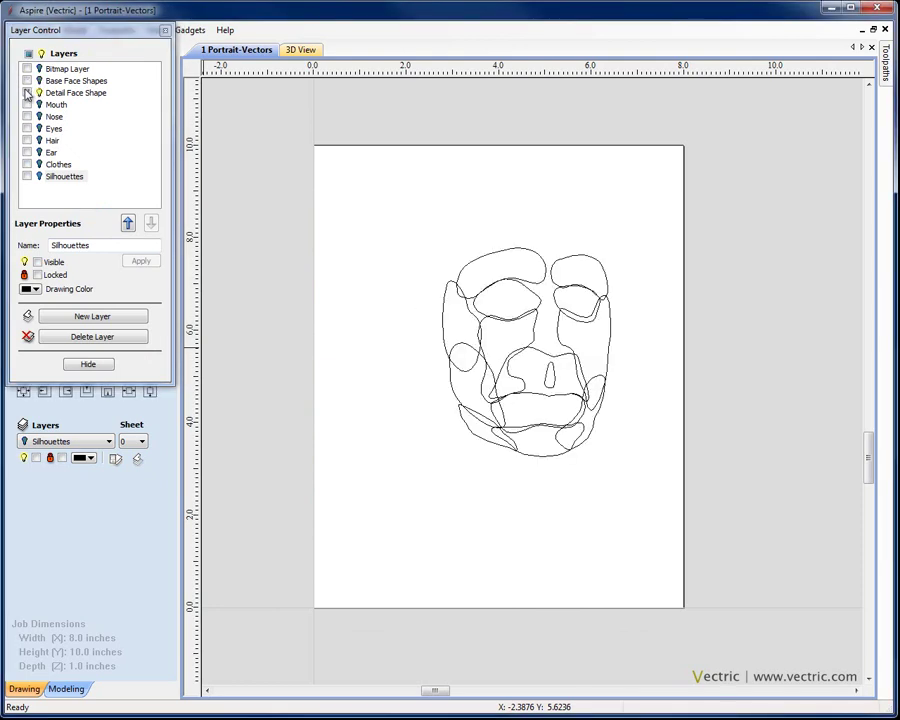
{"action": "left_click", "coordinate": [26, 93]}
{"action": "left_click", "coordinate": [26, 105]}
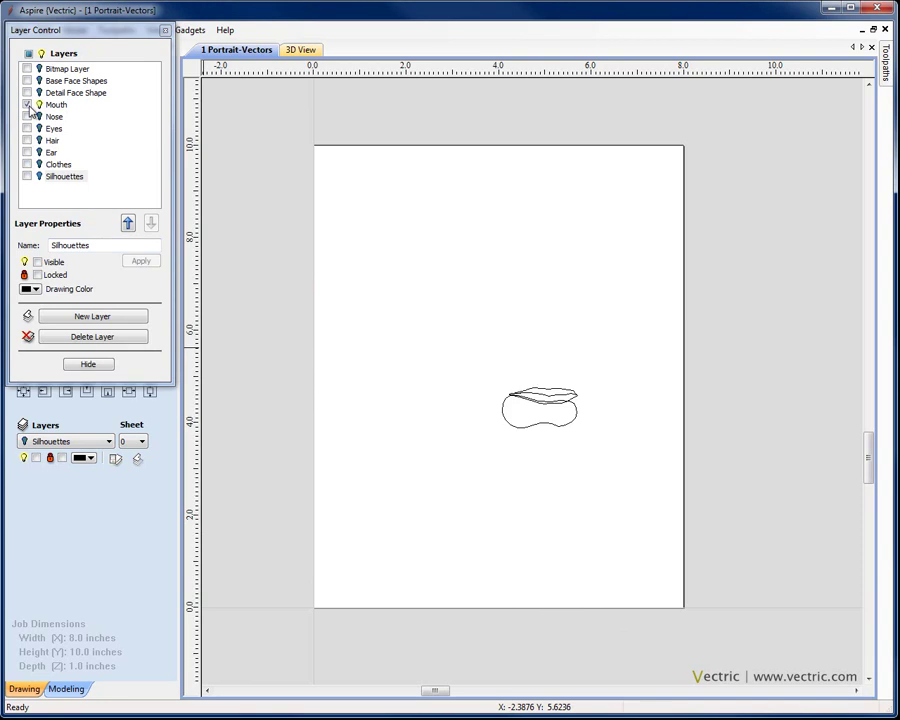
{"action": "left_click", "coordinate": [26, 105]}
{"action": "left_click", "coordinate": [26, 117]}
{"action": "left_click", "coordinate": [26, 117]}
Examine the vectors on the Eyes, Hair, Ear, Clothes and Silhouettes layers one at a time.
{"action": "left_click", "coordinate": [26, 129]}
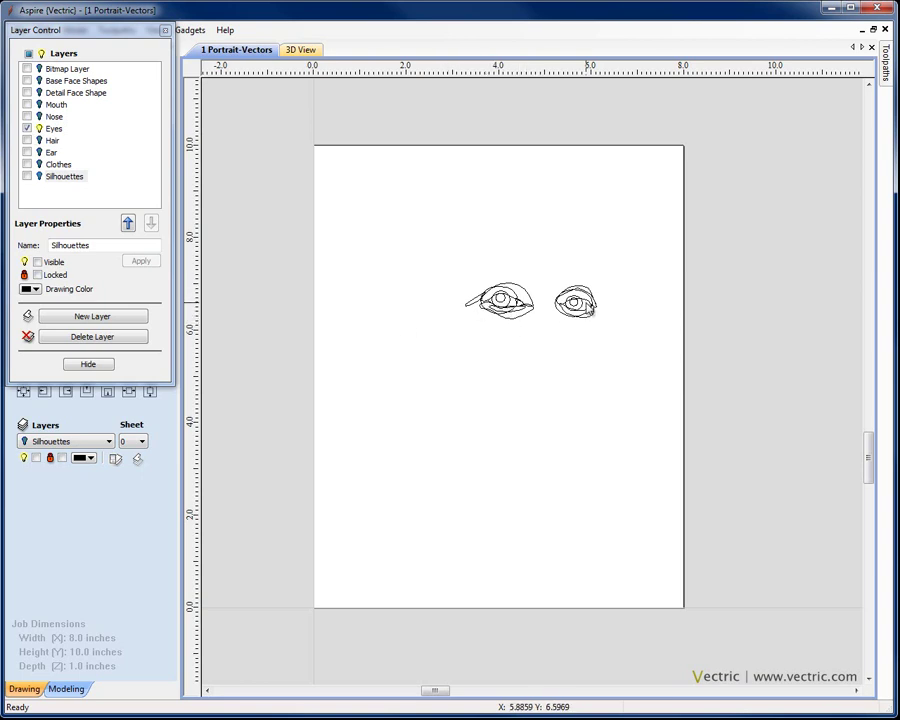
{"action": "left_click", "coordinate": [26, 128]}
{"action": "left_click", "coordinate": [26, 140]}
{"action": "left_click", "coordinate": [26, 140]}
{"action": "left_click", "coordinate": [26, 152]}
{"action": "left_click", "coordinate": [26, 152]}
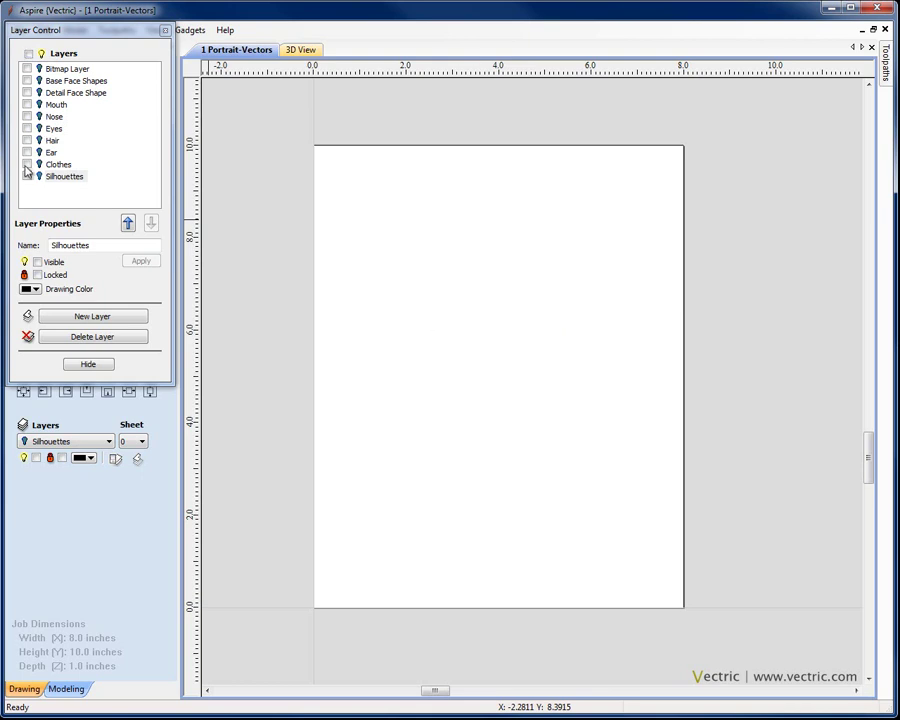
{"action": "left_click", "coordinate": [26, 164]}
{"action": "left_click", "coordinate": [26, 164]}
{"action": "left_click", "coordinate": [27, 176]}
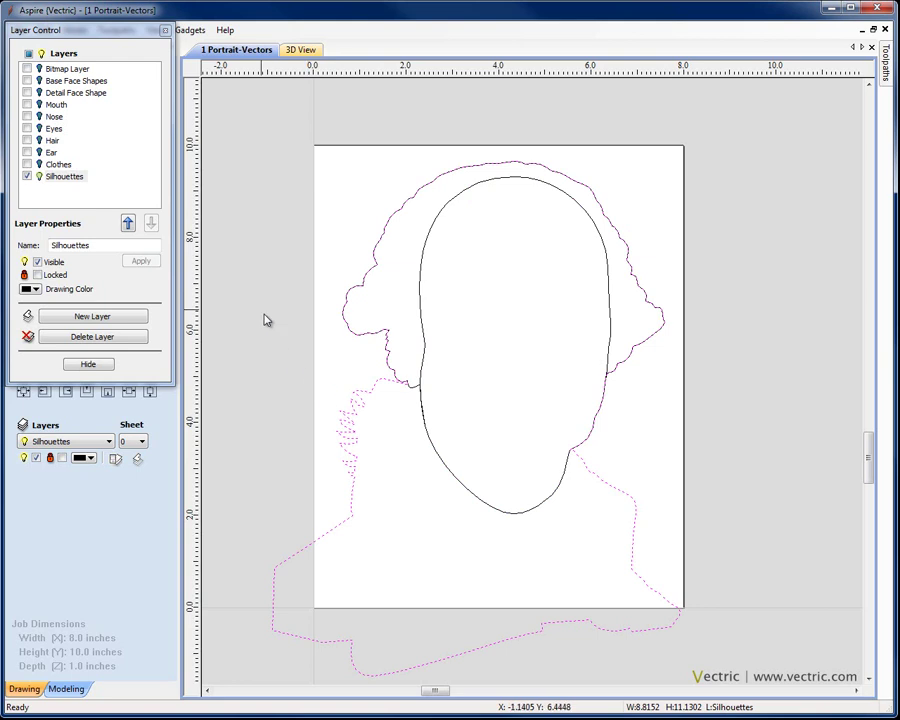
Show every layer except Bitmap Layer and Silhouettes, and copy all the portrait vectors to a new visible, active layer named Test.
{"action": "left_click", "coordinate": [27, 176]}
{"action": "left_click", "coordinate": [27, 176], "text": "ctrl"}
{"action": "left_click", "coordinate": [28, 176]}
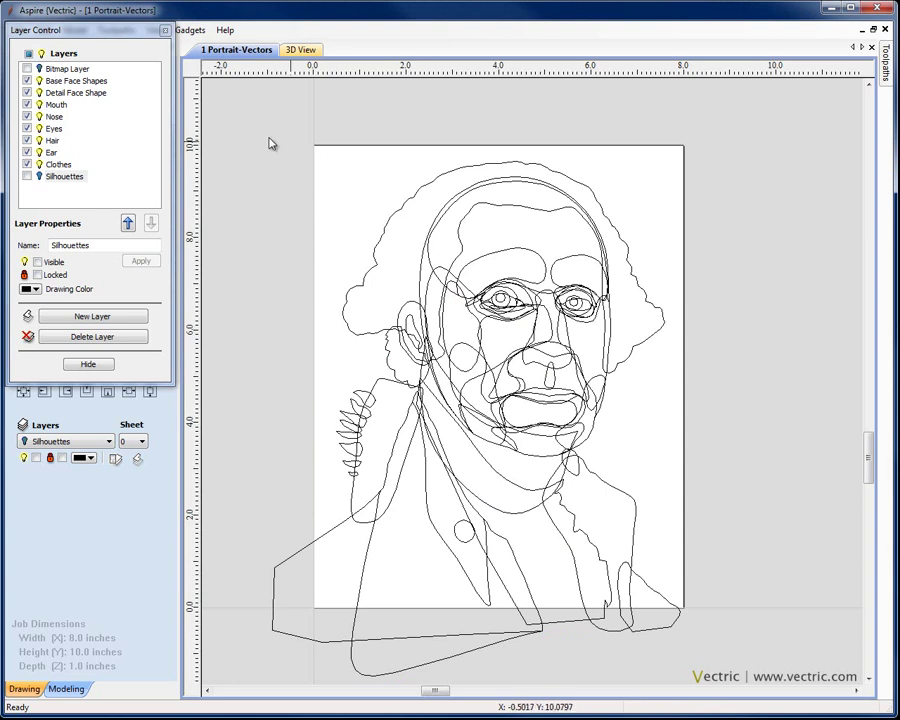
{"action": "left_click_drag", "start_coordinate": [220, 129], "coordinate": [757, 697]}
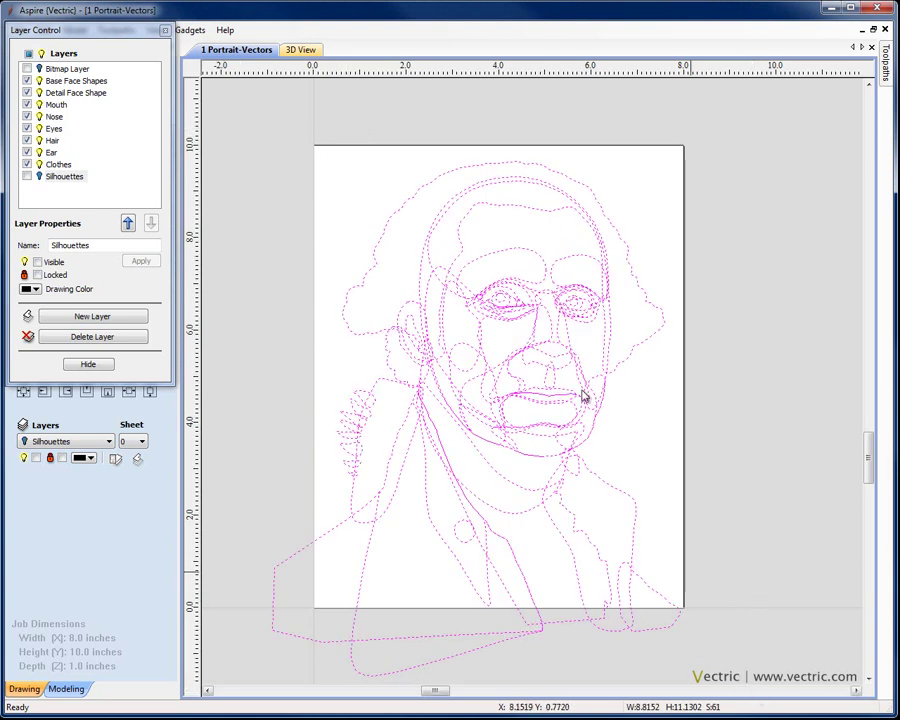
{"action": "right_click", "coordinate": [524, 375]}
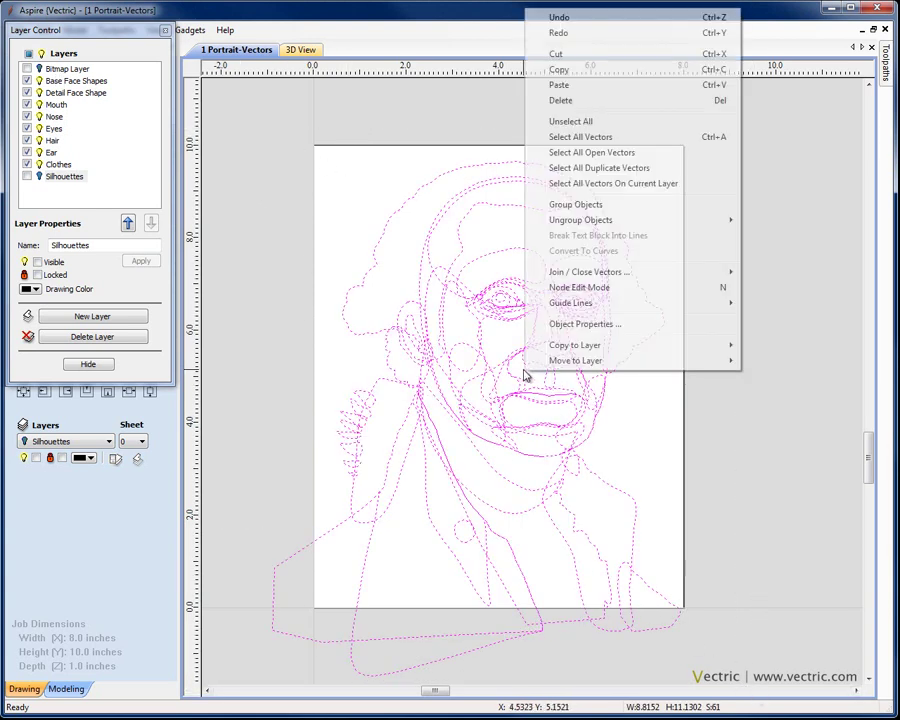
{"action": "mouse_move", "coordinate": [610, 345]}
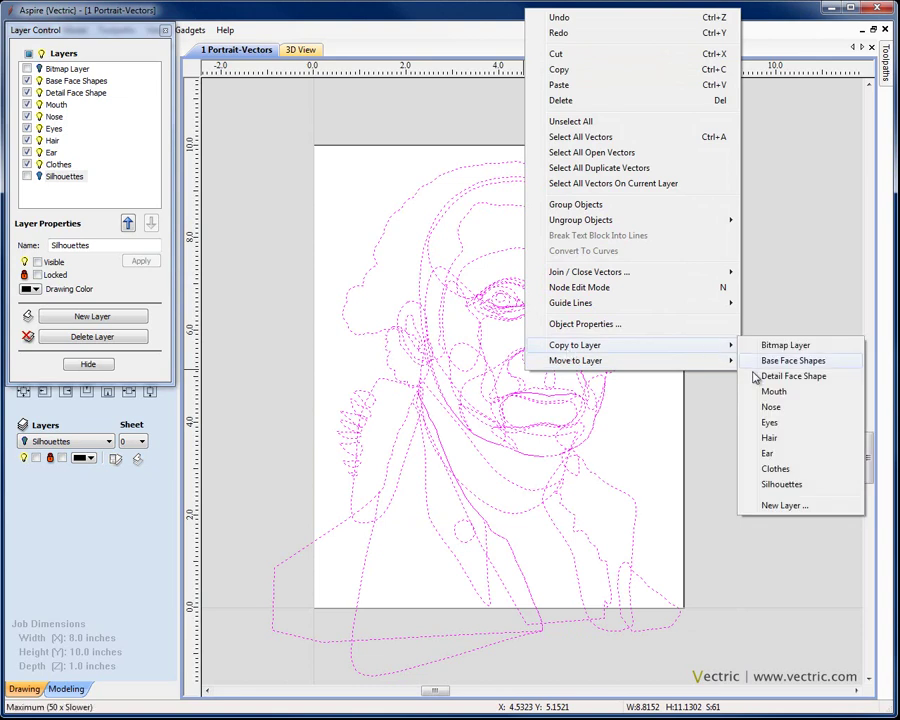
{"action": "left_click", "coordinate": [786, 505]}
{"action": "type", "text": "Test"}
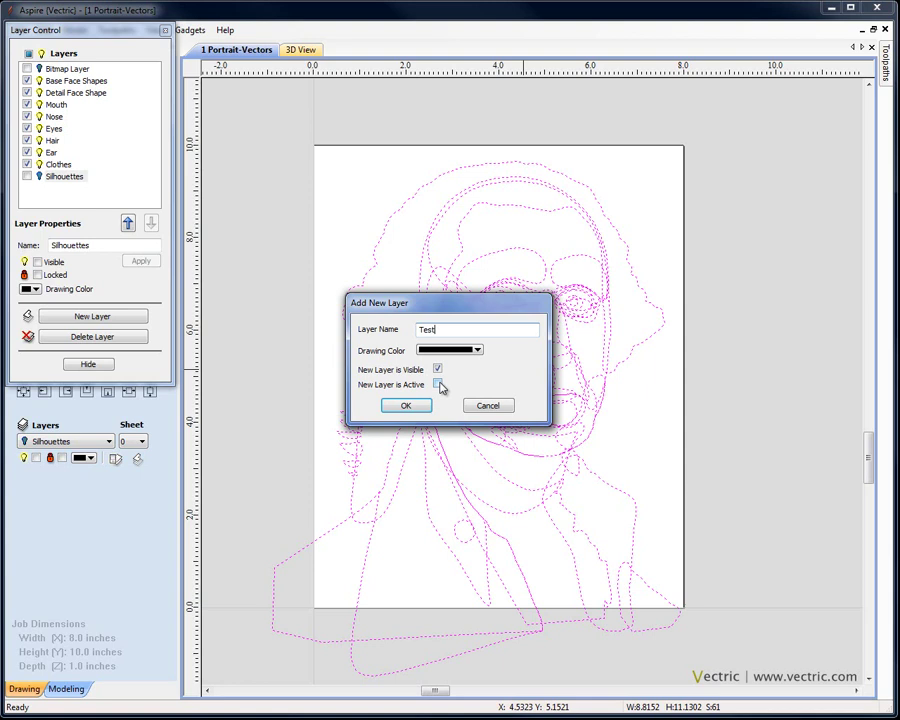
{"action": "left_click", "coordinate": [437, 384]}
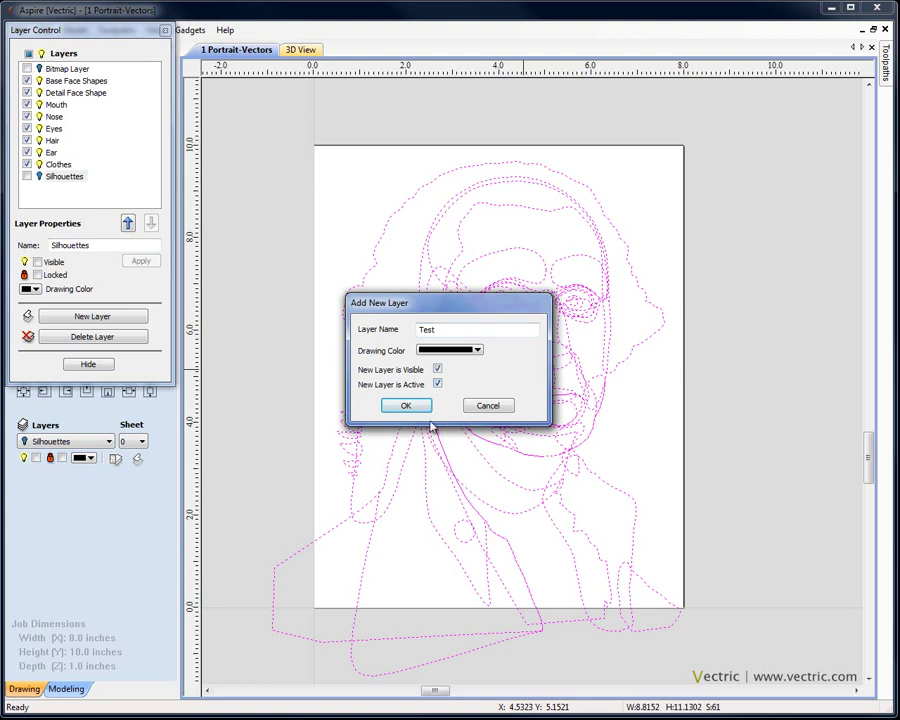
{"action": "left_click", "coordinate": [407, 406]}
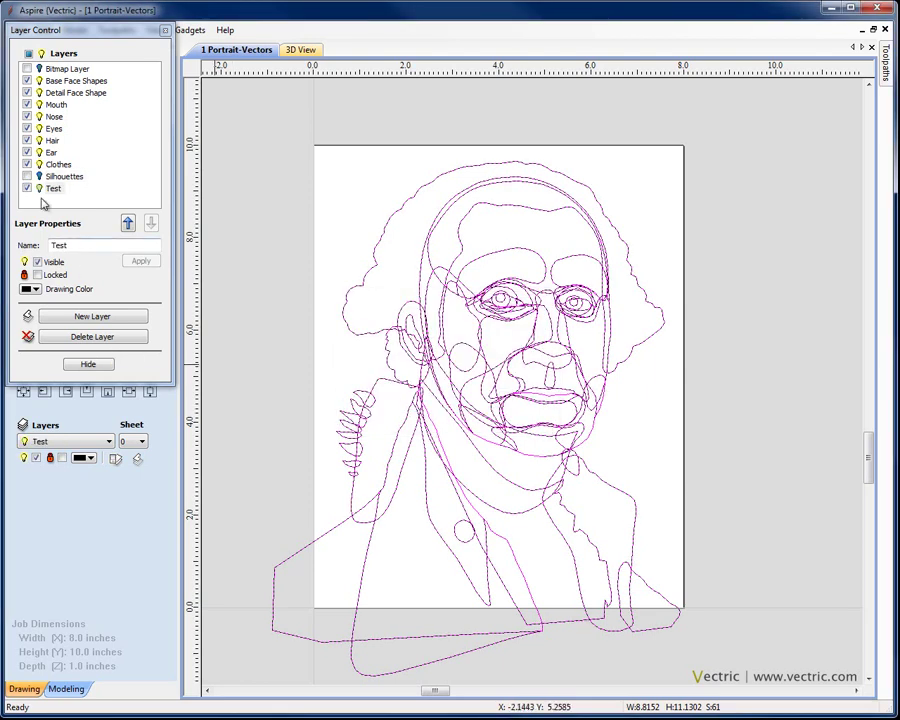
Isolate the Test layer and weld its vectors into one outer silhouette, deleting the leftover vectors inside it.
{"action": "left_click", "coordinate": [28, 54]}
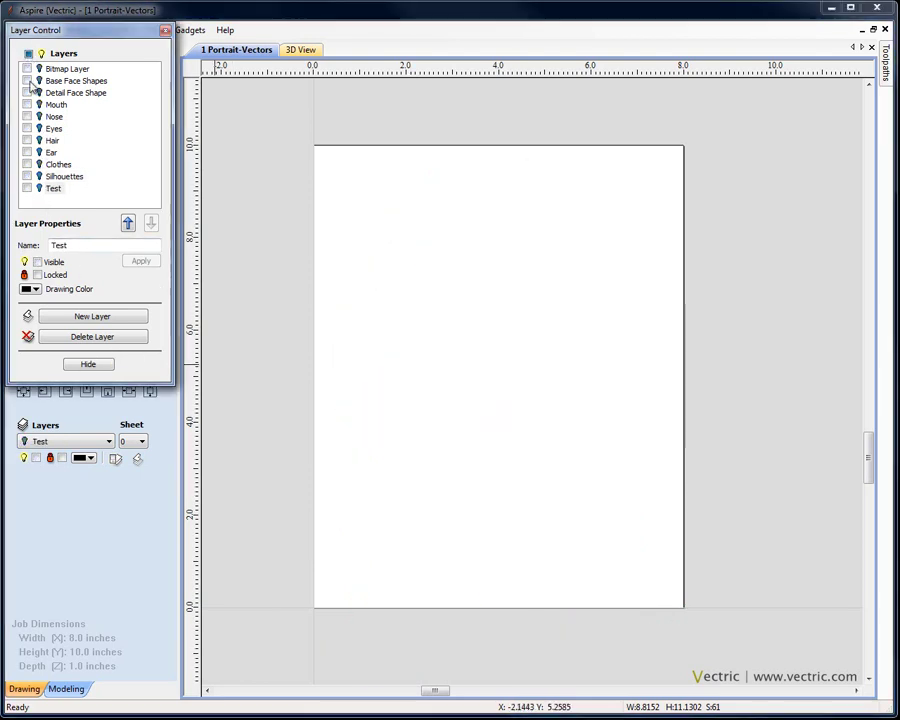
{"action": "left_click", "coordinate": [27, 188]}
{"action": "left_click", "coordinate": [88, 364]}
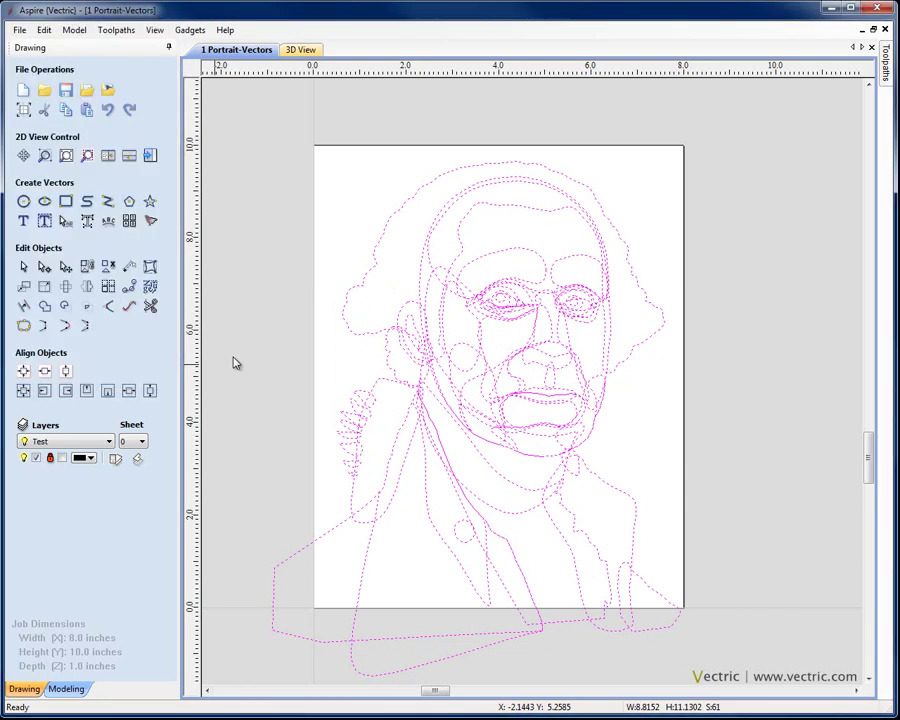
{"action": "left_click", "coordinate": [45, 310]}
{"action": "left_click_drag", "start_coordinate": [293, 287], "coordinate": [484, 468]}
{"action": "key", "text": "Delete"}
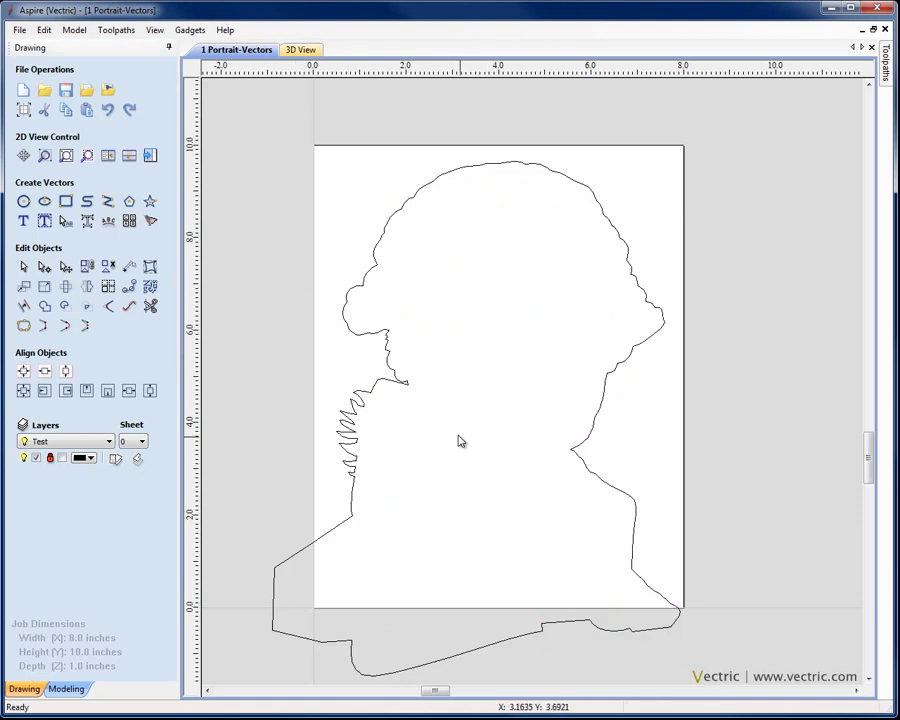
Delete the welded silhouette and the Test layer, with all the other layers made visible again.
{"action": "left_click", "coordinate": [406, 386]}
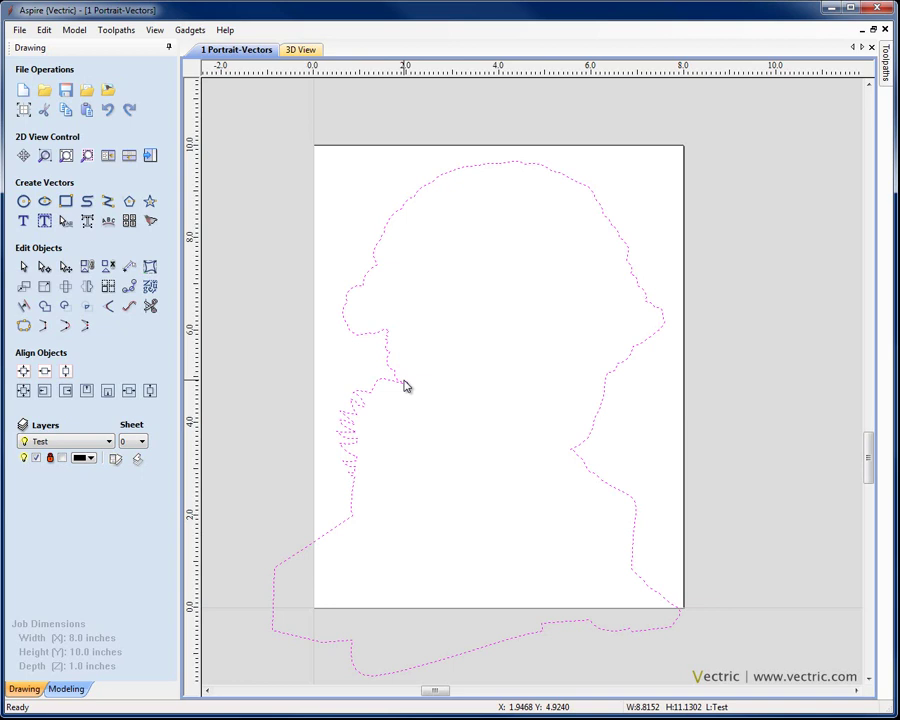
{"action": "key", "text": "Delete"}
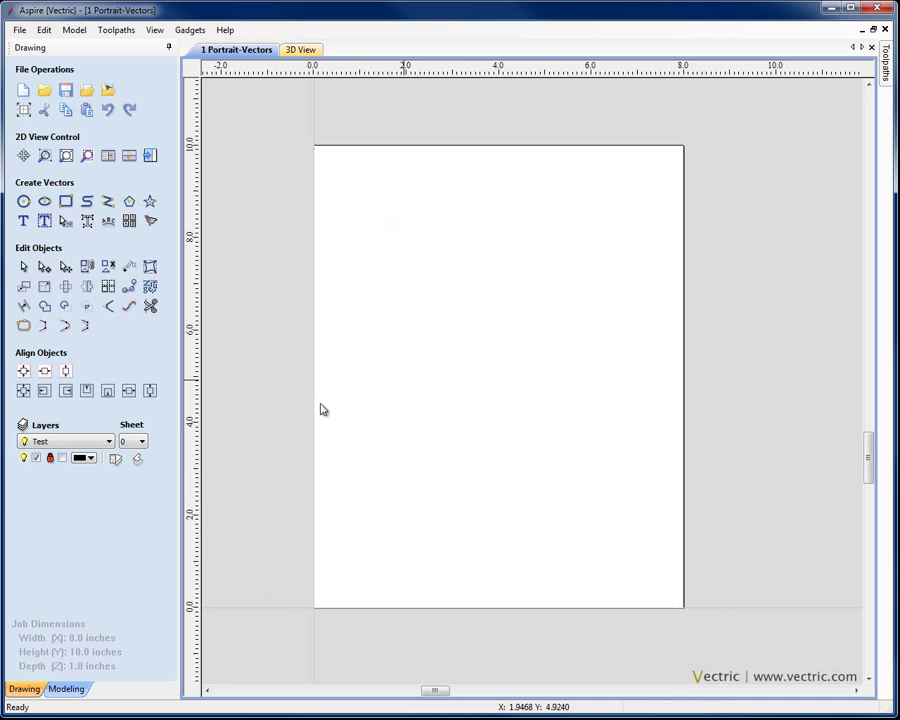
{"action": "left_click", "coordinate": [115, 460]}
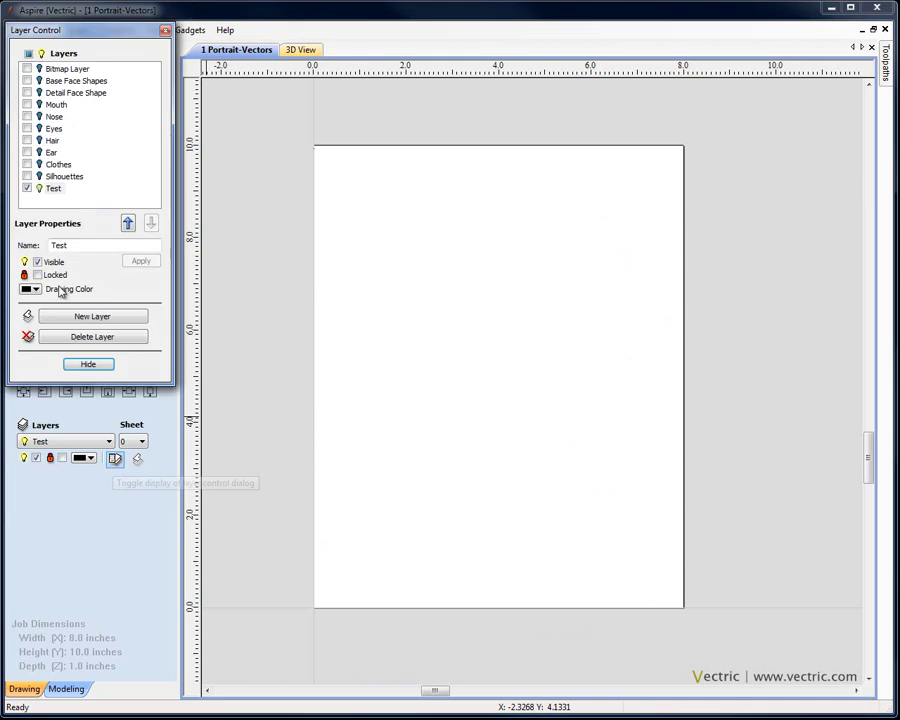
{"action": "left_click", "coordinate": [28, 53]}
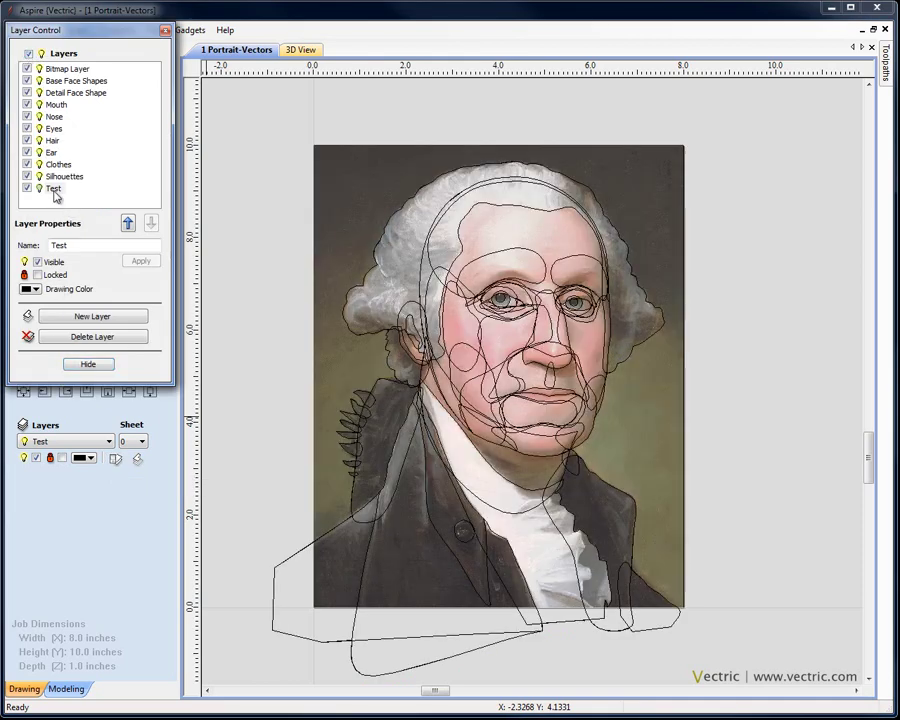
{"action": "left_click", "coordinate": [117, 337]}
{"action": "left_click", "coordinate": [91, 364]}
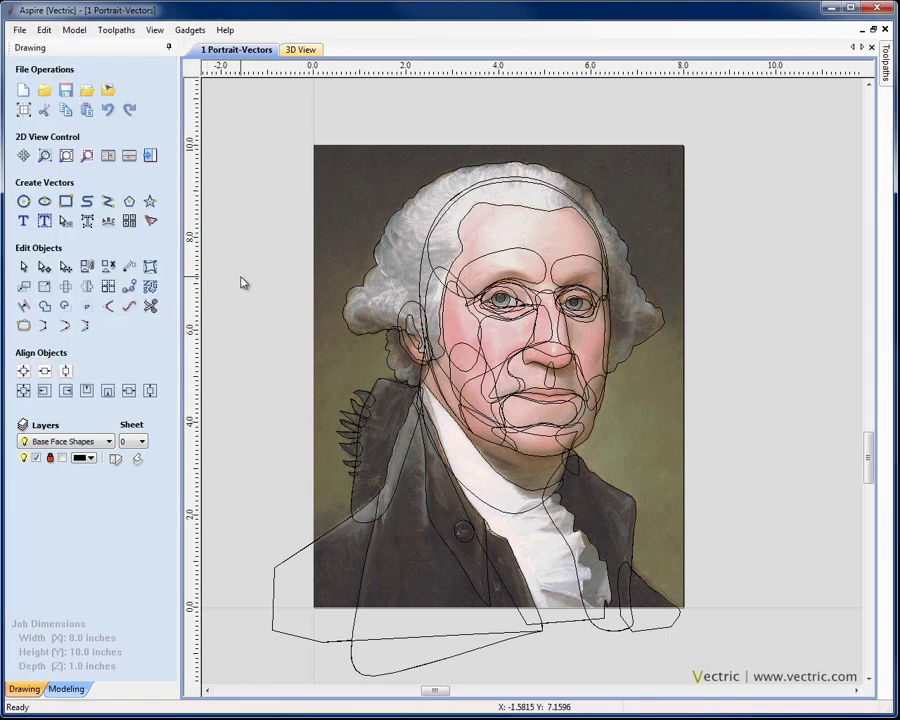
{"action": "left_click", "coordinate": [87, 155]}
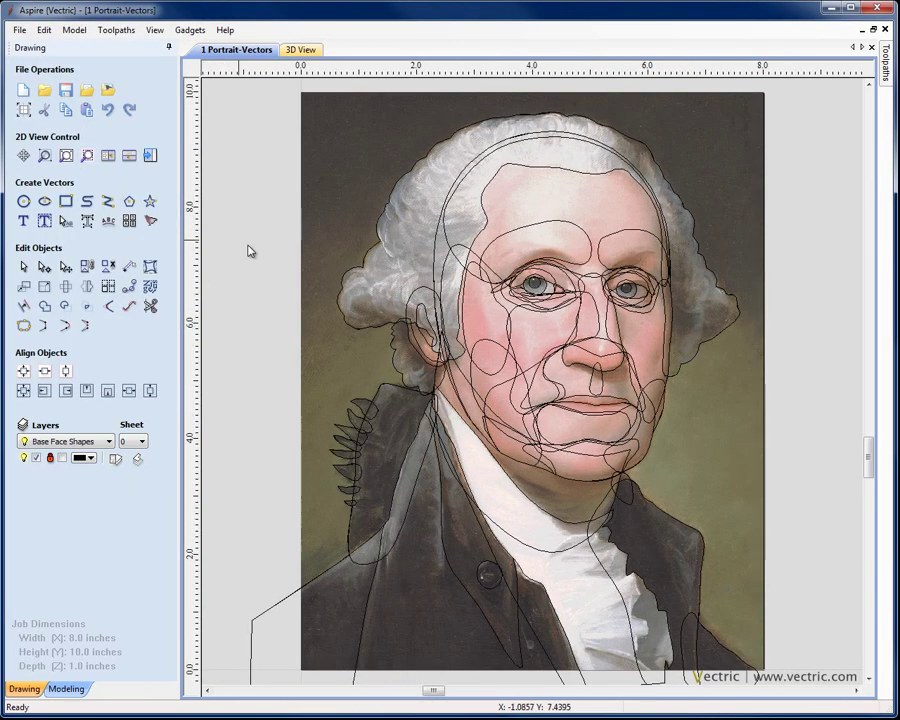
{"action": "scroll", "coordinate": [310, 327], "scroll_direction": "down", "scroll_amount": 2}
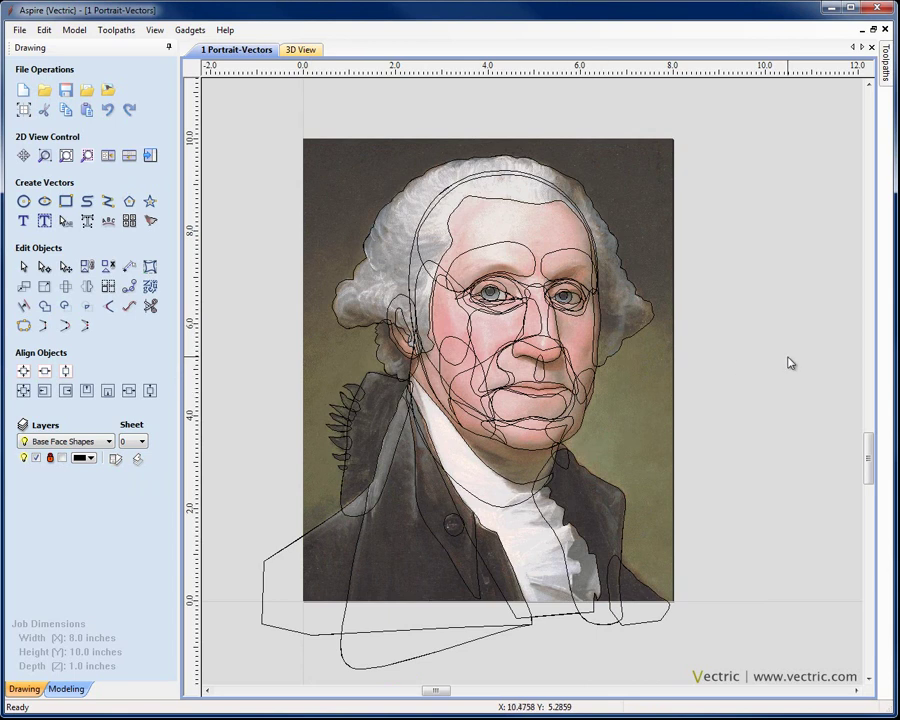